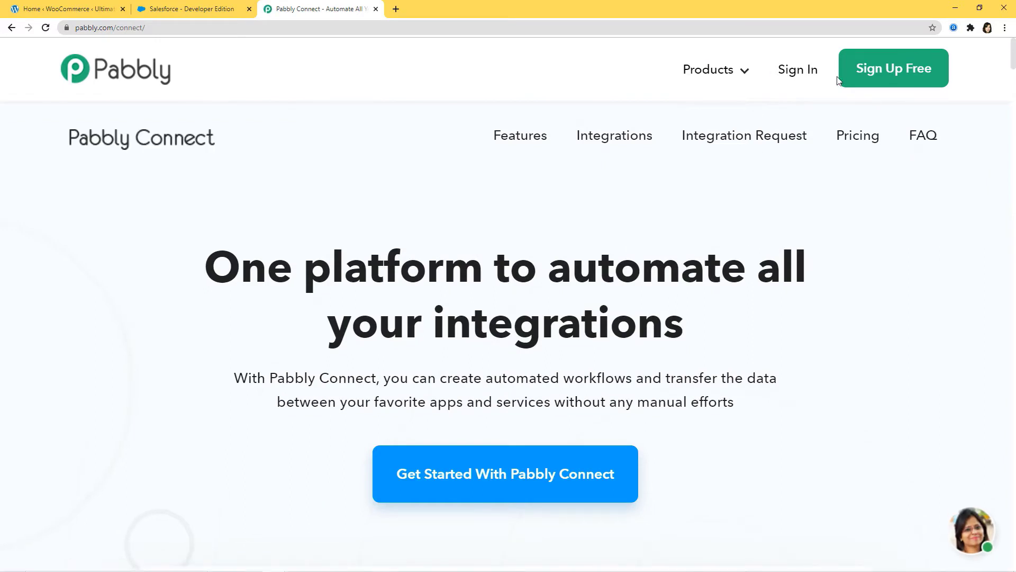
# Sign in to Pabbly and open the Connect app's dashboard from the All Apps page.
pyautogui.click(802, 70)
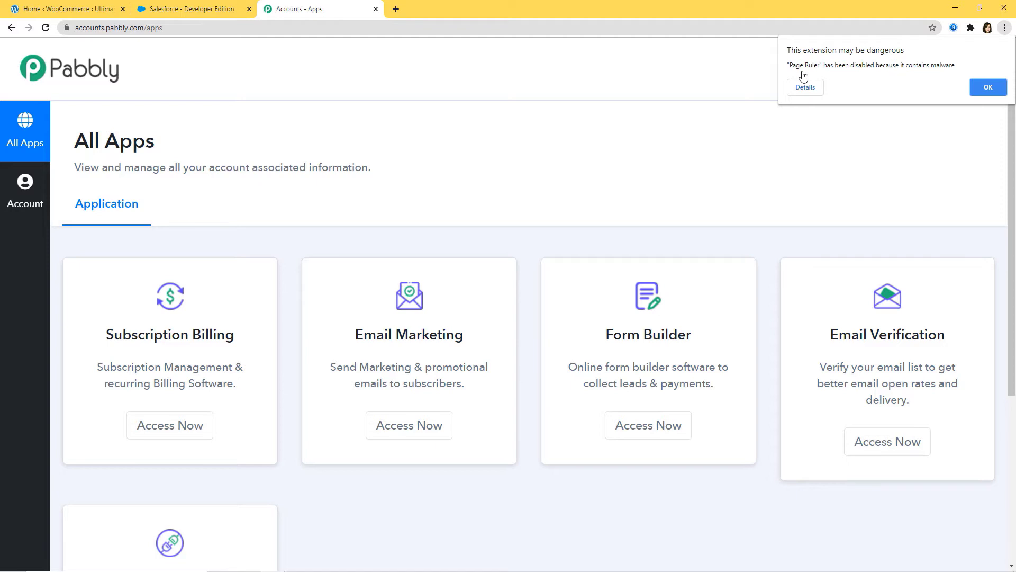
pyautogui.scroll(-3, 749, 149)
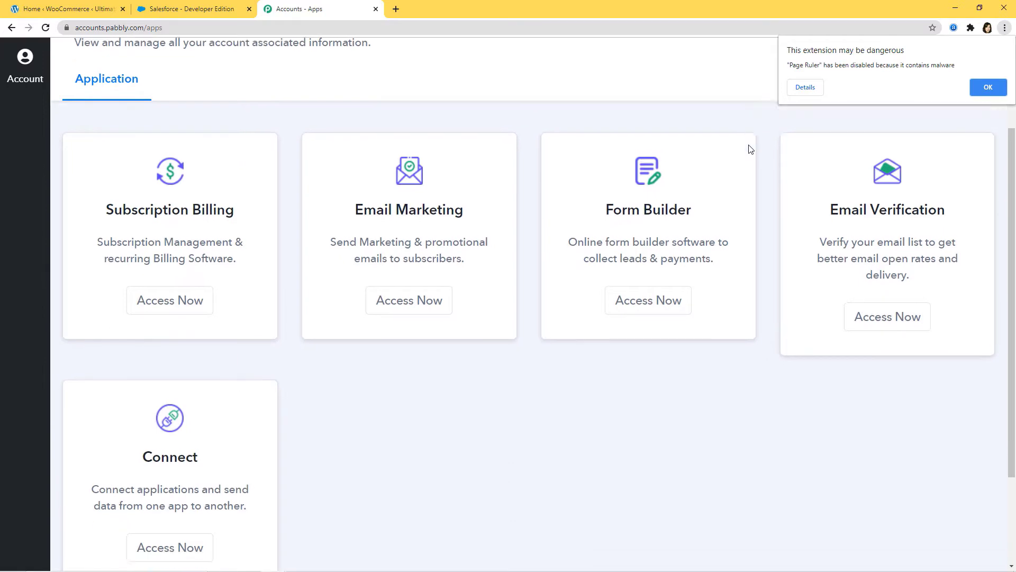
pyautogui.scroll(-2, 749, 149)
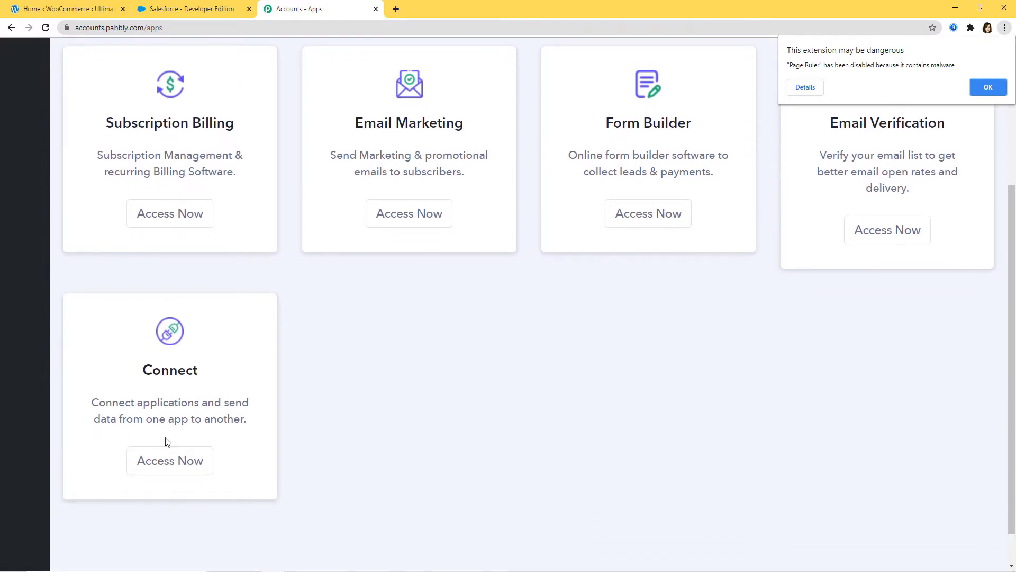
pyautogui.click(161, 465)
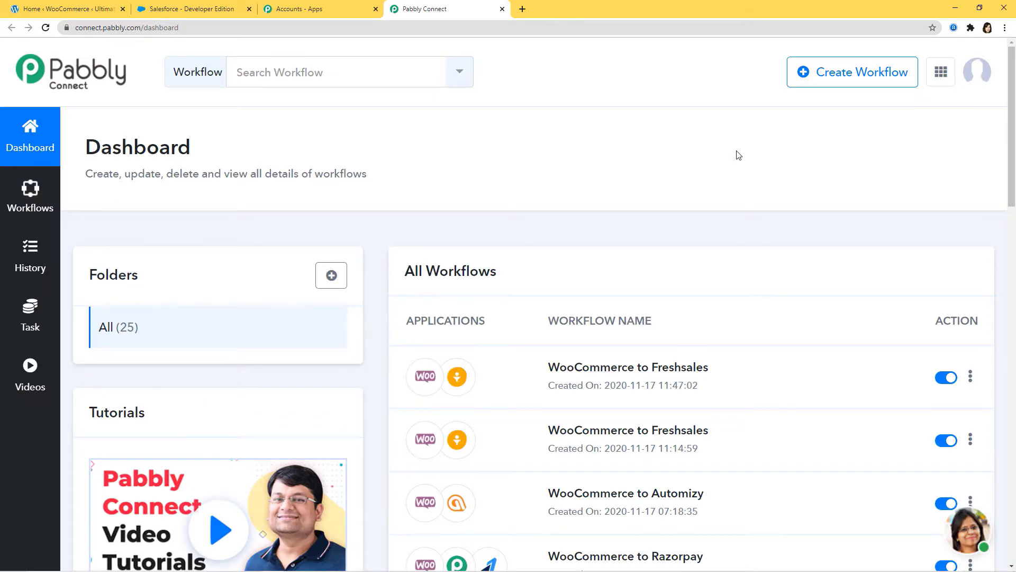
# Create a new workflow named 'Instamojo Integrations'.
pyautogui.click(853, 84)
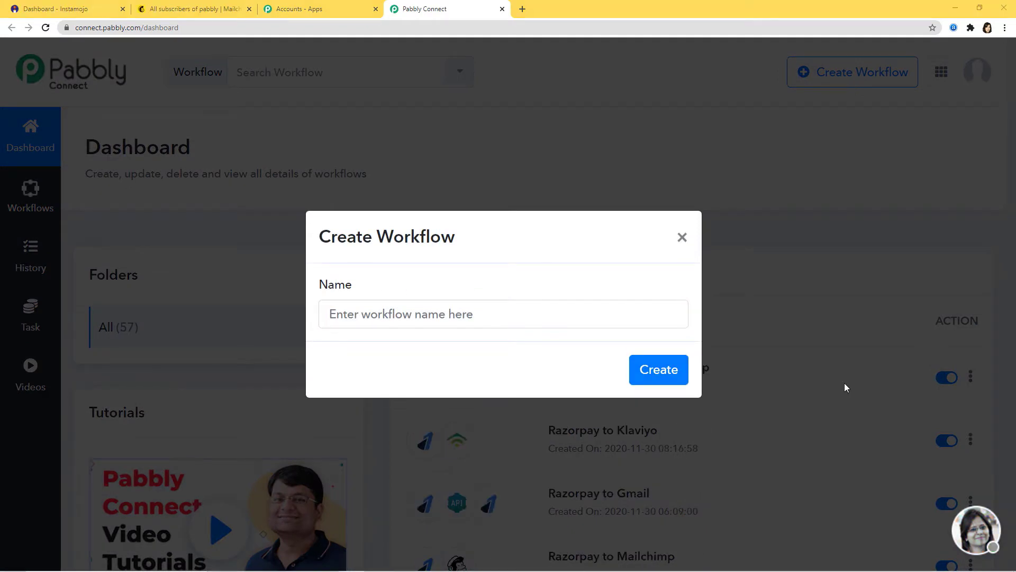
pyautogui.click(597, 323)
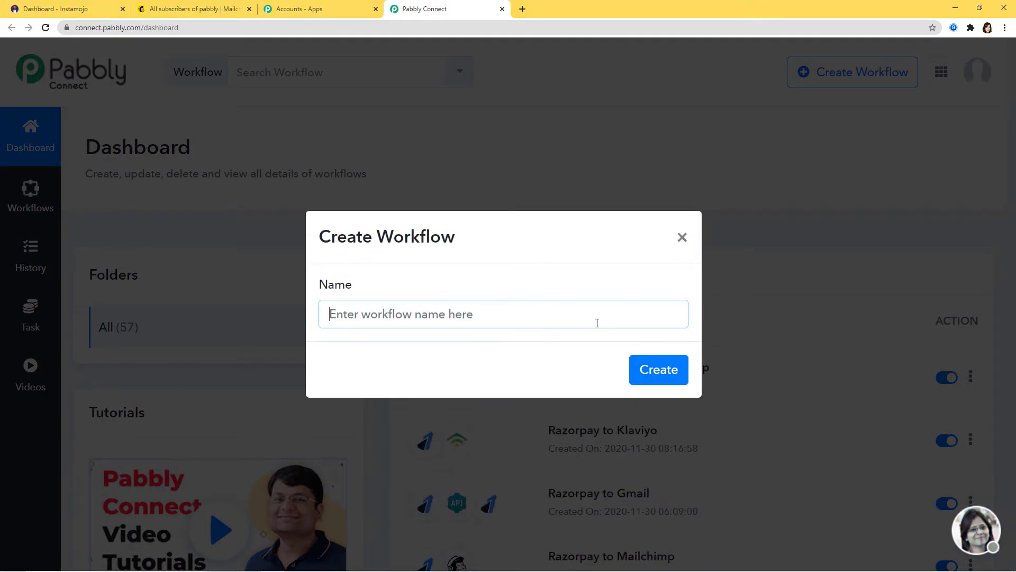
pyautogui.write('I')
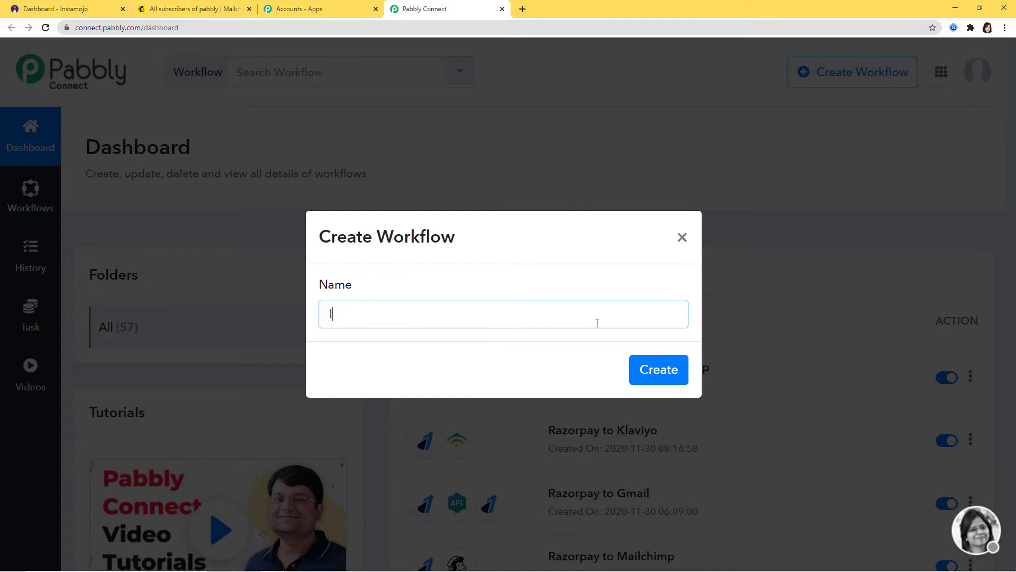
pyautogui.write('nstamojo Integrations')
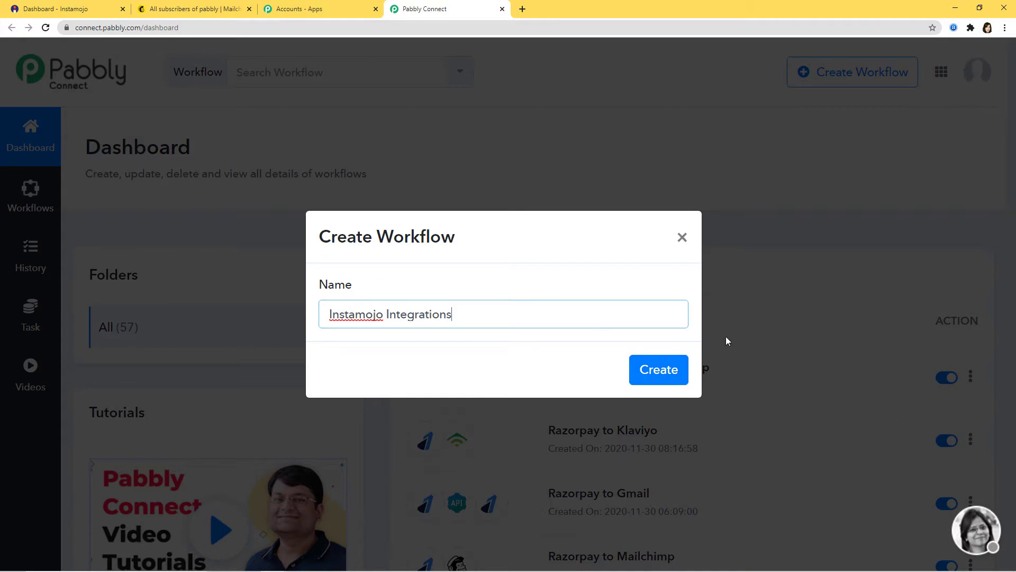
pyautogui.click(653, 370)
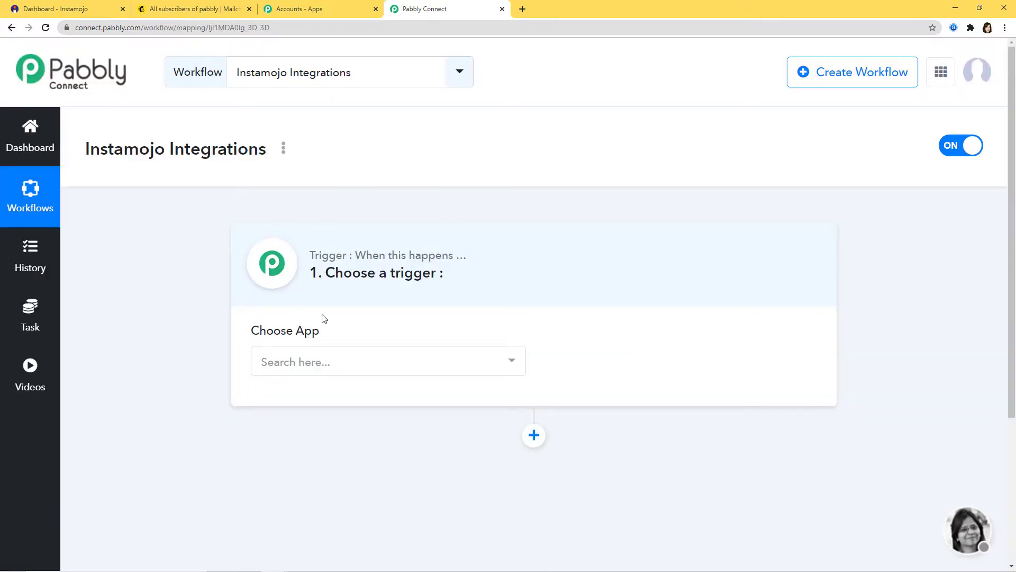
# Choose Instamojo as the workflow's trigger app.
pyautogui.click(412, 361)
pyautogui.write('Instam')
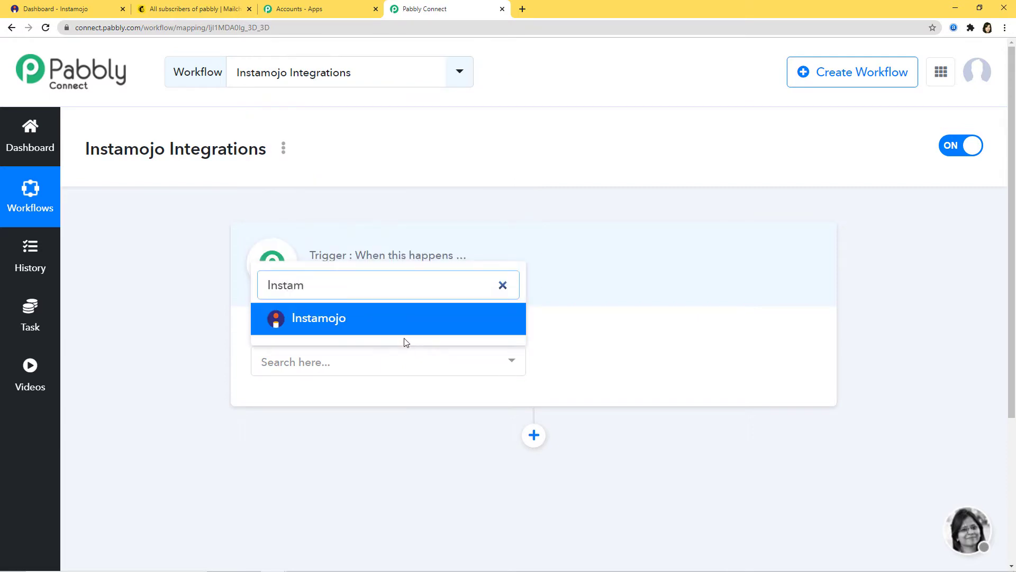
pyautogui.click(405, 321)
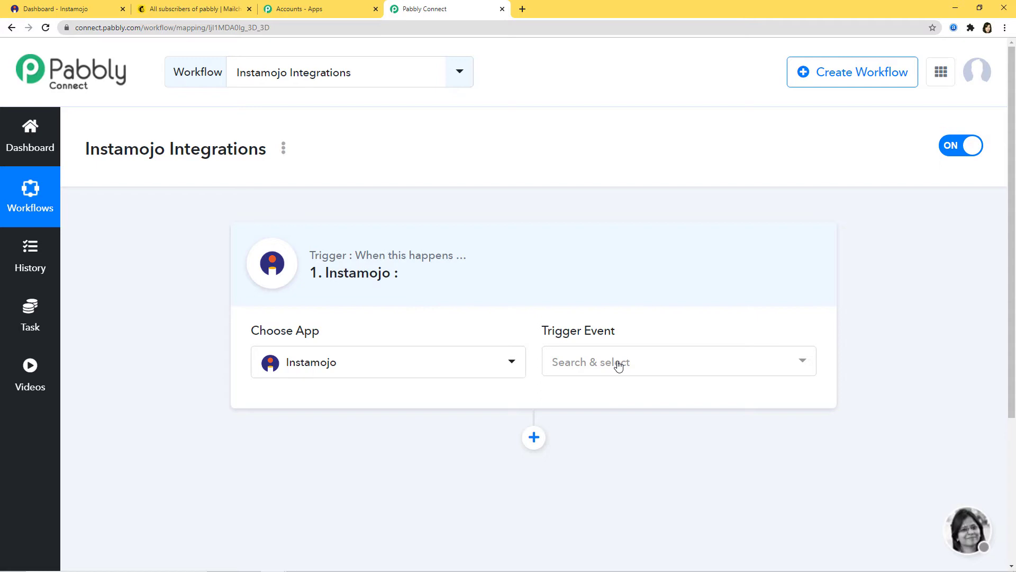
pyautogui.click(619, 366)
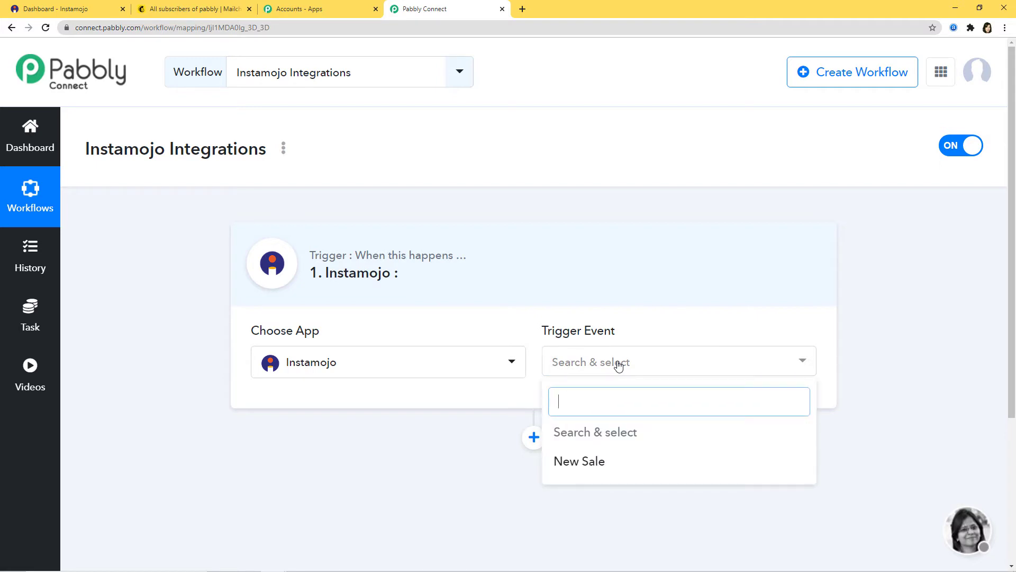
# Set the Instamojo trigger event to New Sale.
pyautogui.click(617, 464)
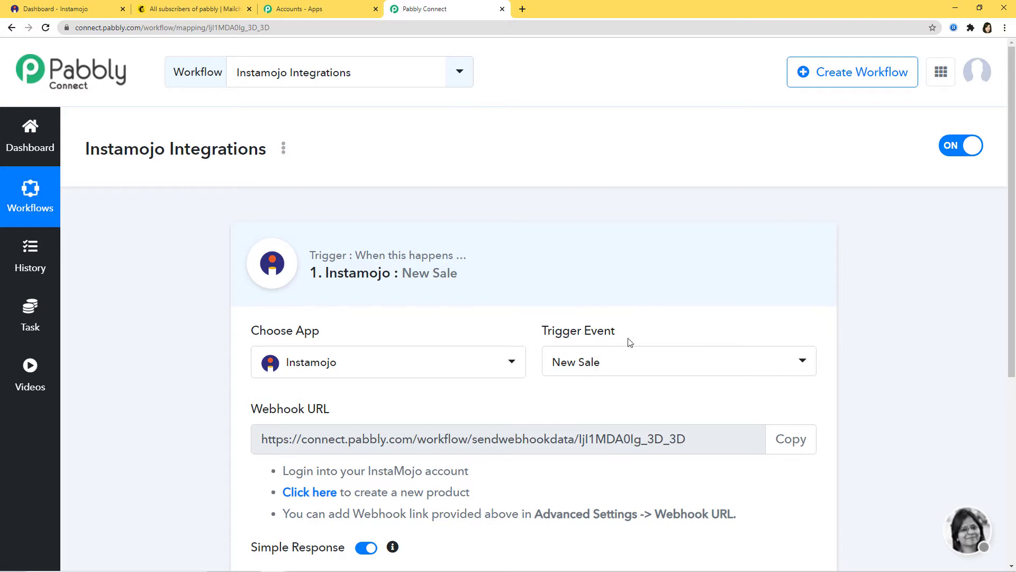
pyautogui.scroll(-2, 596, 371)
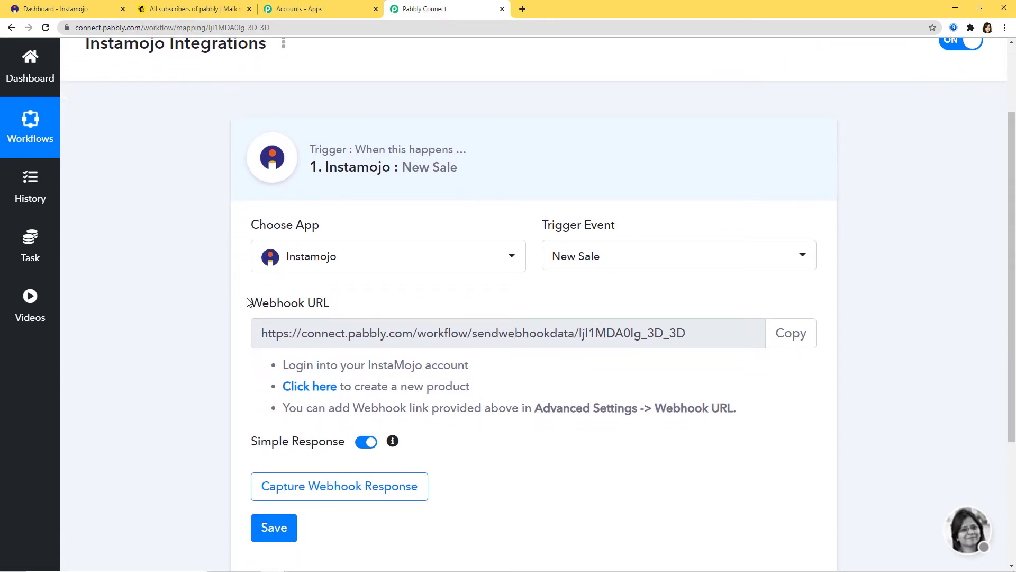
pyautogui.moveTo(249, 303); pyautogui.dragTo(333, 306)
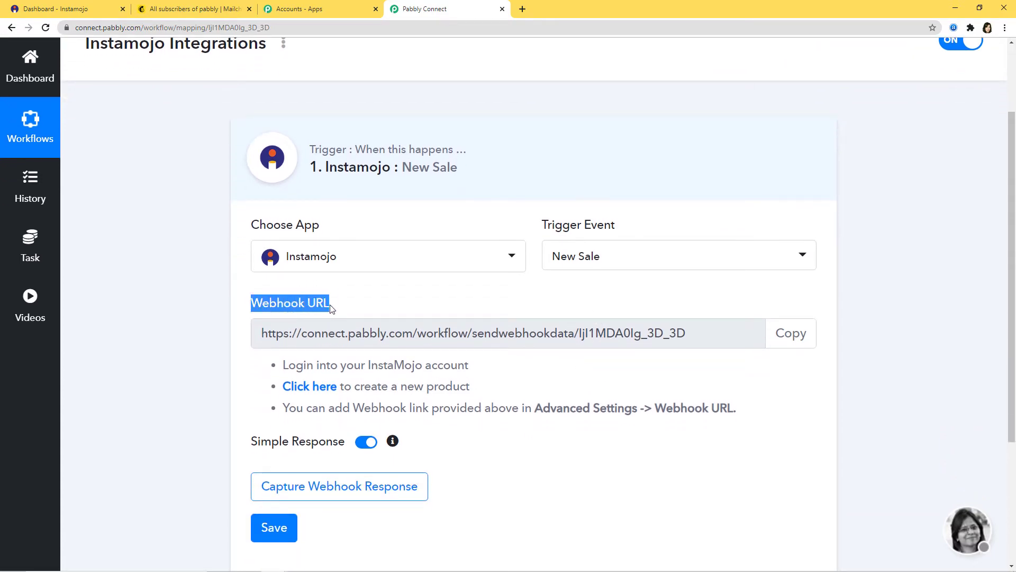
pyautogui.click(404, 307)
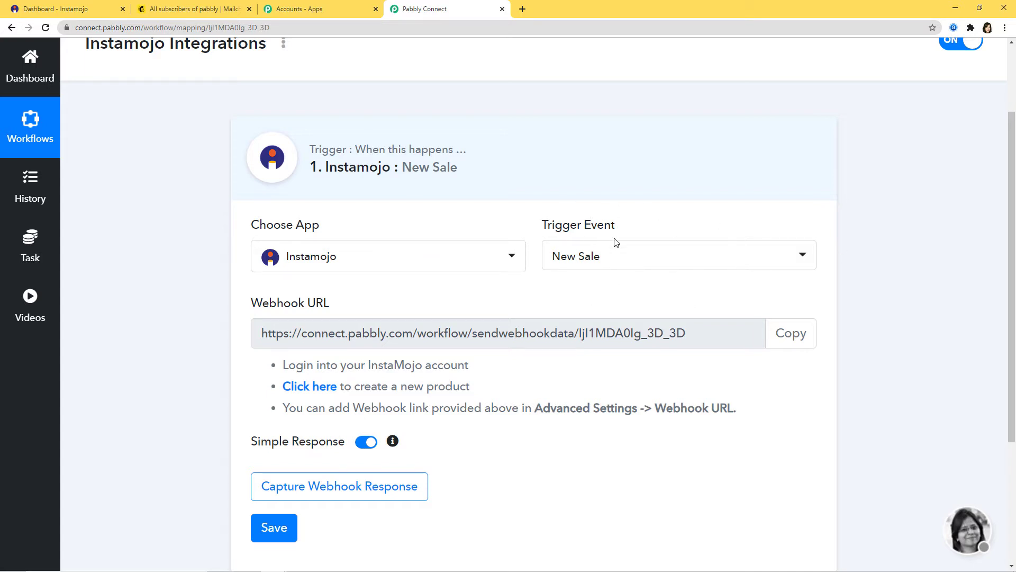
# Copy the trigger's webhook URL and switch to the Instamojo dashboard.
pyautogui.click(788, 339)
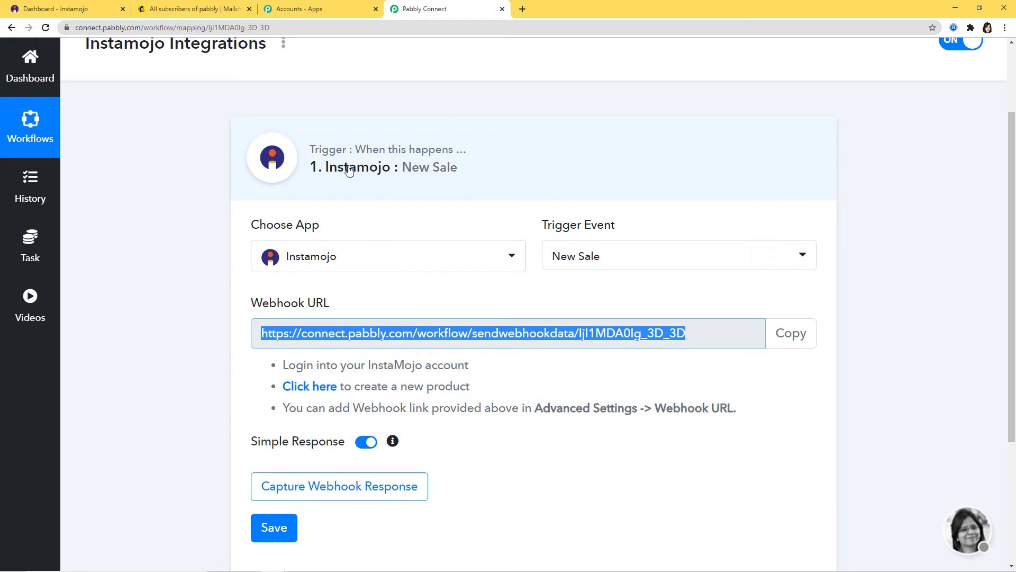
pyautogui.click(325, 181)
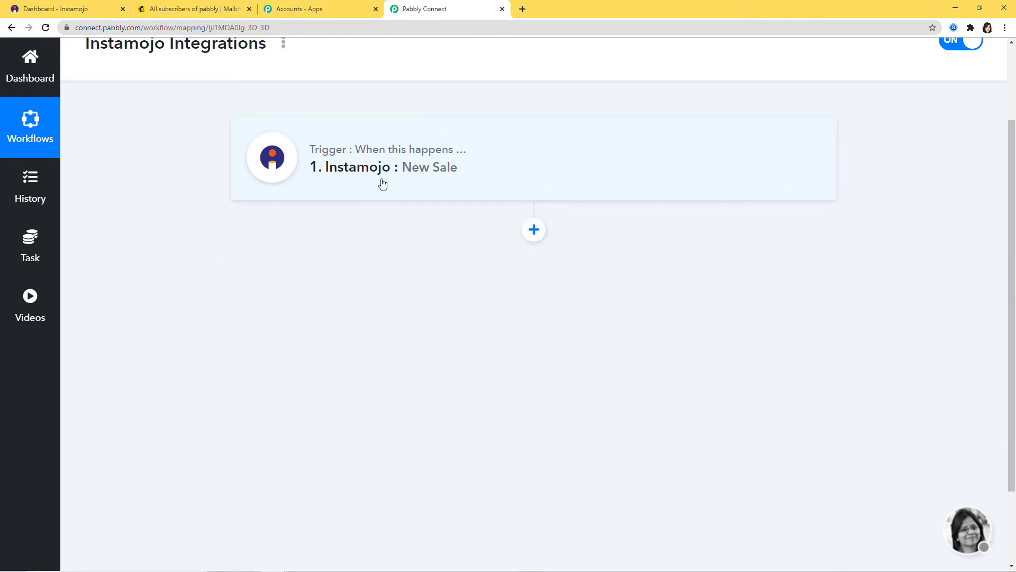
pyautogui.click(385, 181)
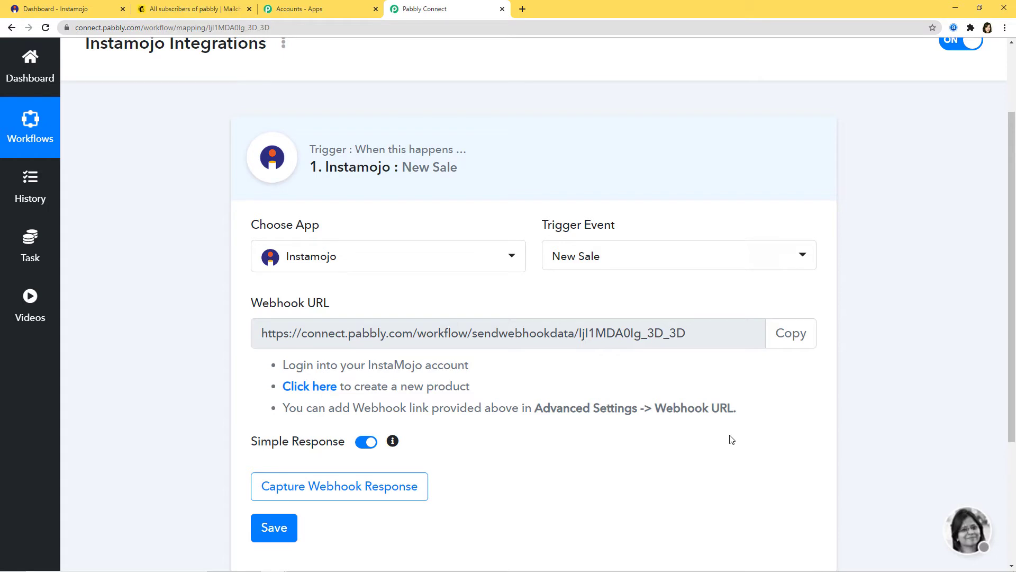
pyautogui.click(795, 338)
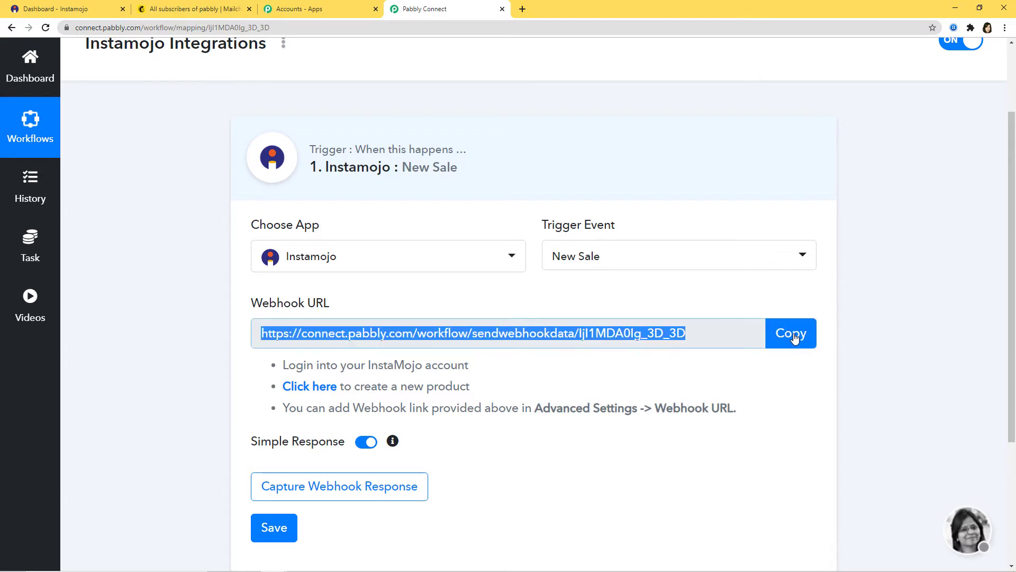
pyautogui.click(56, 9)
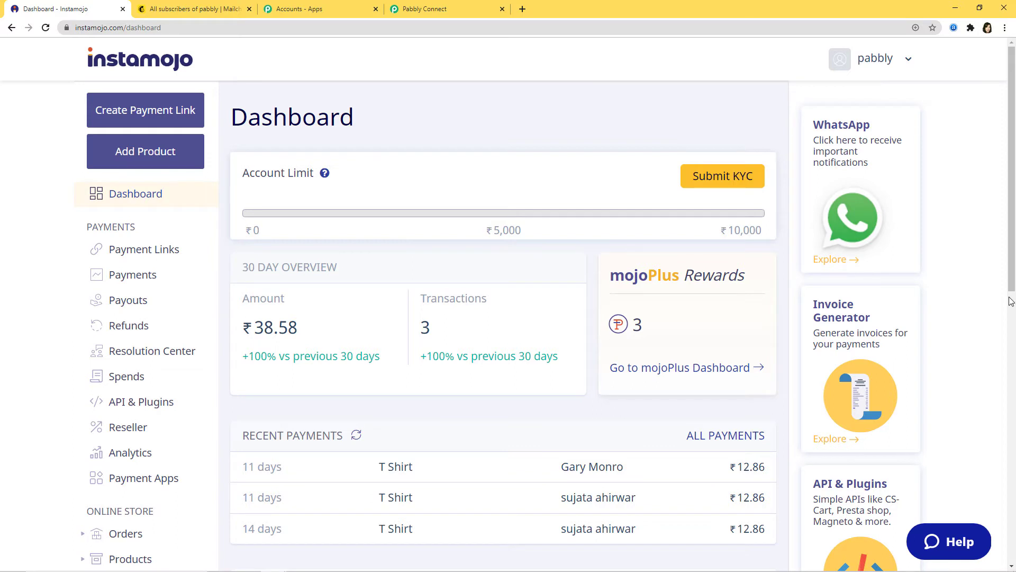
# Open the T Shirt product for editing from the store's product list.
pyautogui.scroll(-2, 167, 365)
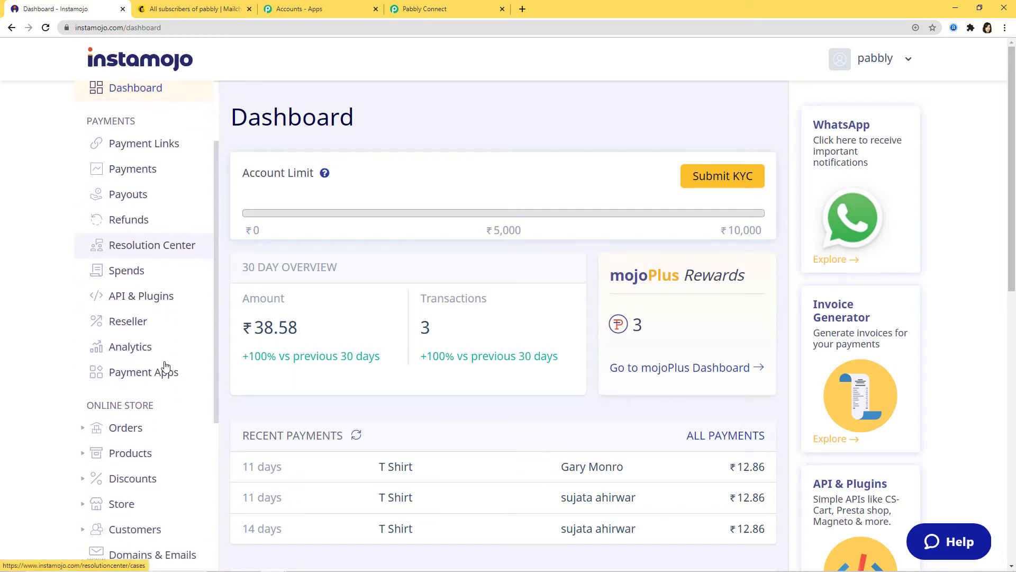
pyautogui.click(132, 461)
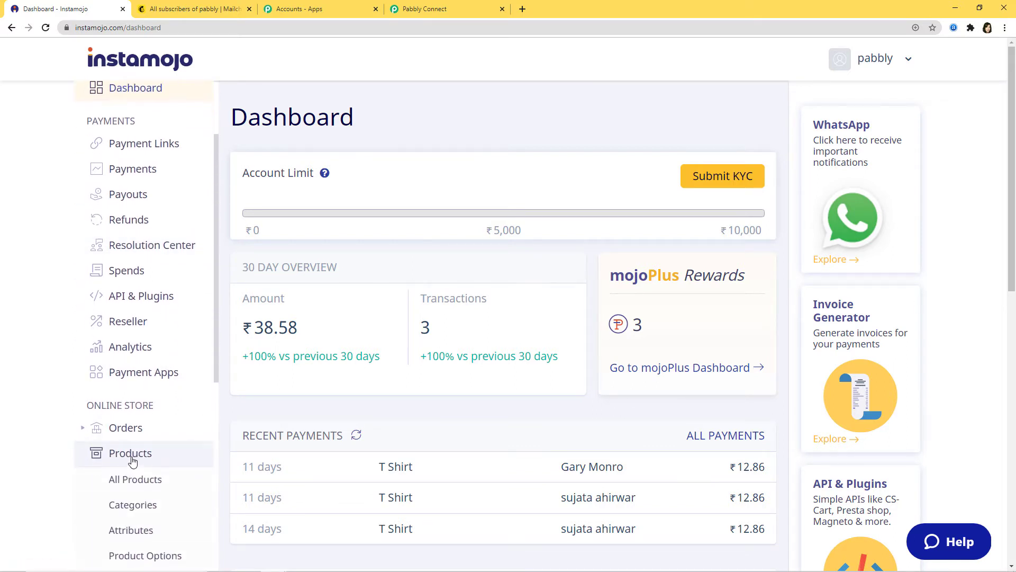
pyautogui.click(134, 487)
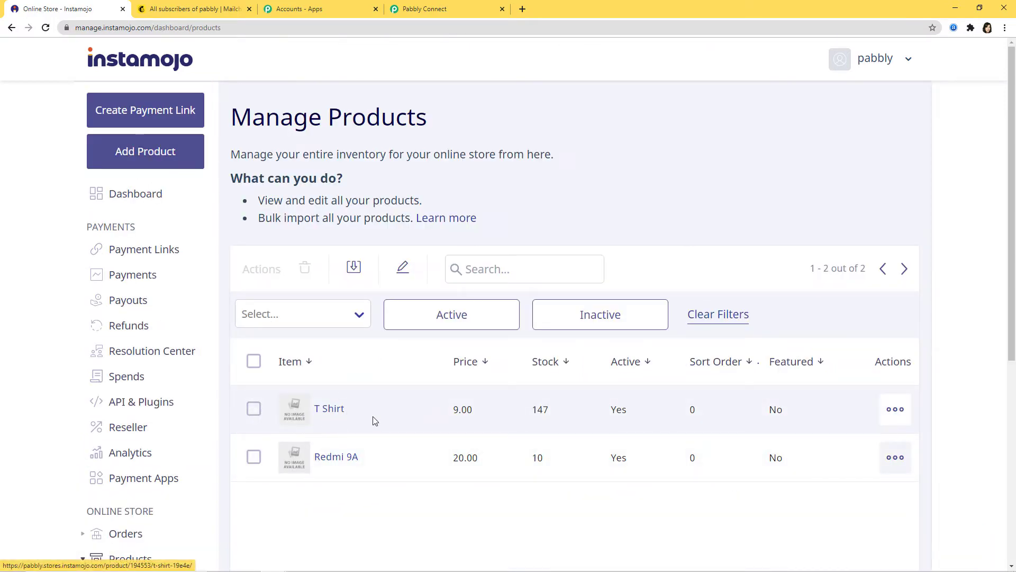
pyautogui.click(887, 412)
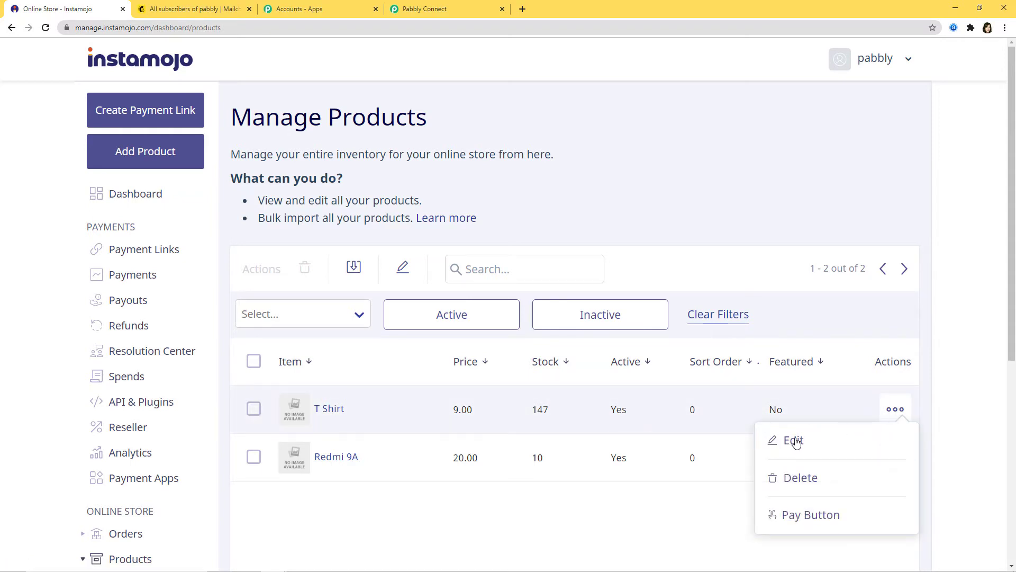
pyautogui.click(798, 439)
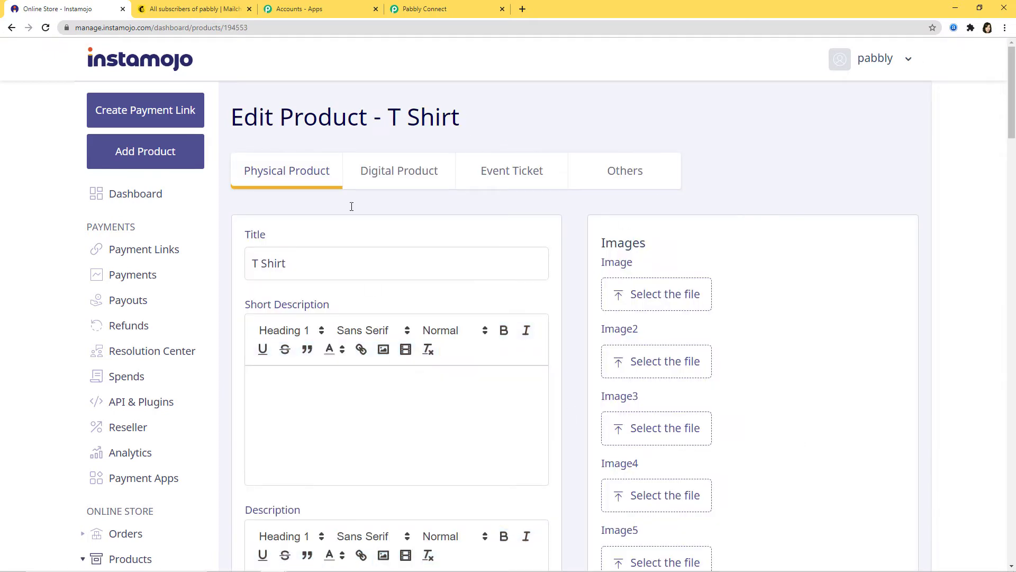
# Replace the product's Webhook URL with the copied Pabbly webhook address.
pyautogui.scroll(-1, 450, 307)
pyautogui.scroll(-2, 449, 307)
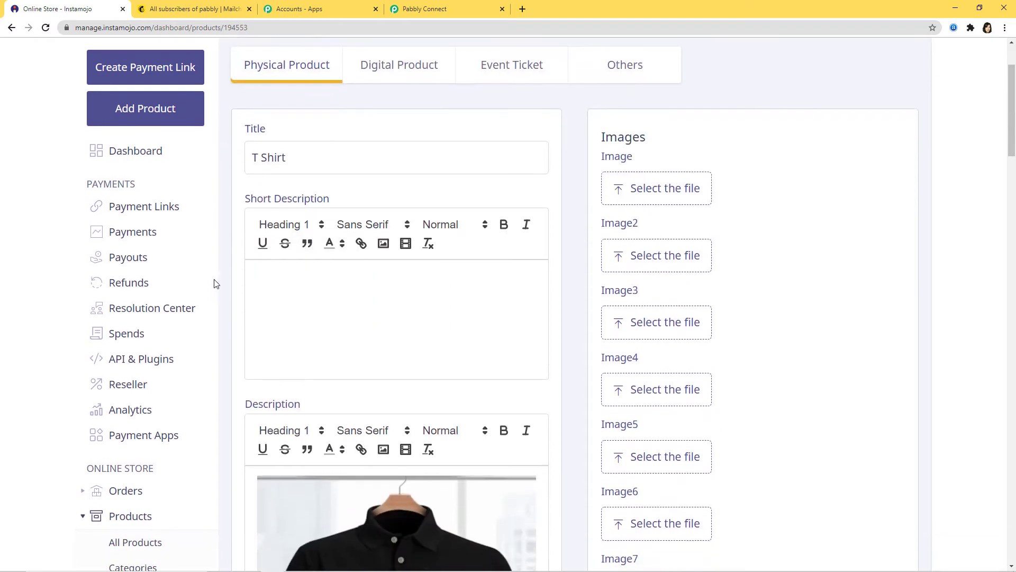
pyautogui.scroll(-2, 481, 370)
pyautogui.scroll(-10, 567, 365)
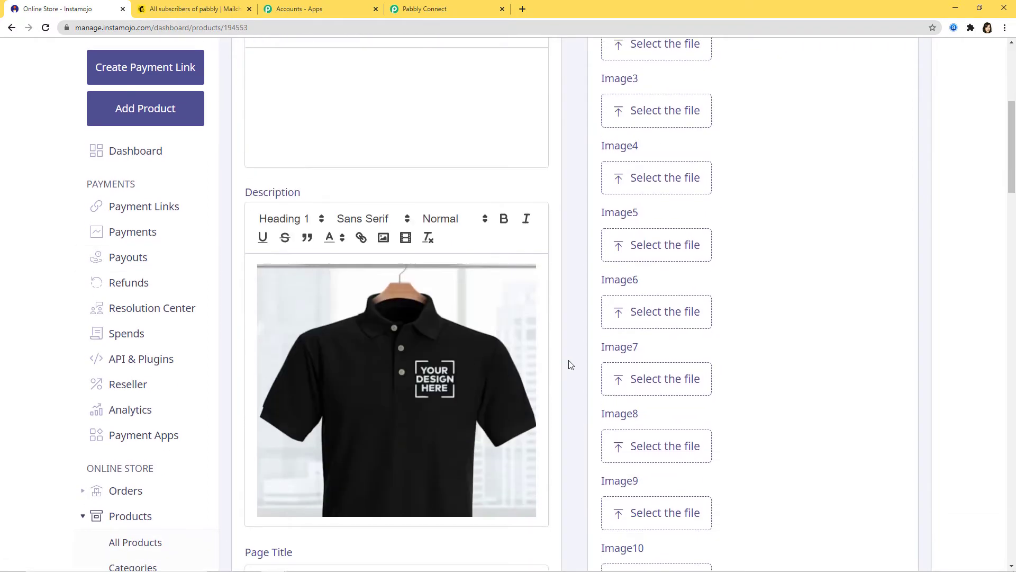
pyautogui.scroll(-2, 562, 369)
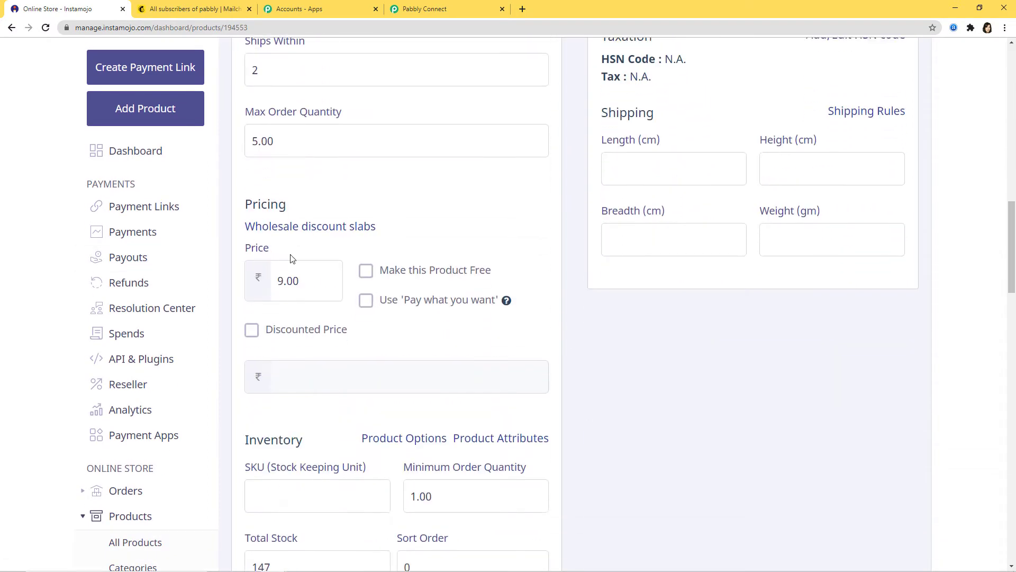
pyautogui.scroll(-3, 588, 383)
pyautogui.scroll(3, 603, 381)
pyautogui.scroll(-18, 763, 338)
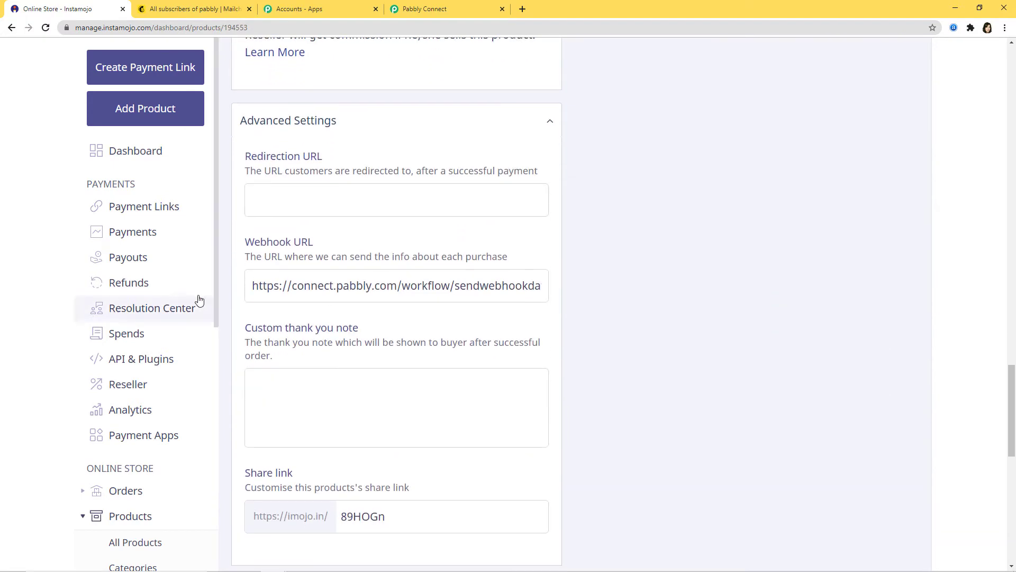
pyautogui.click(399, 286)
pyautogui.hotkey('ctrl', 'a')
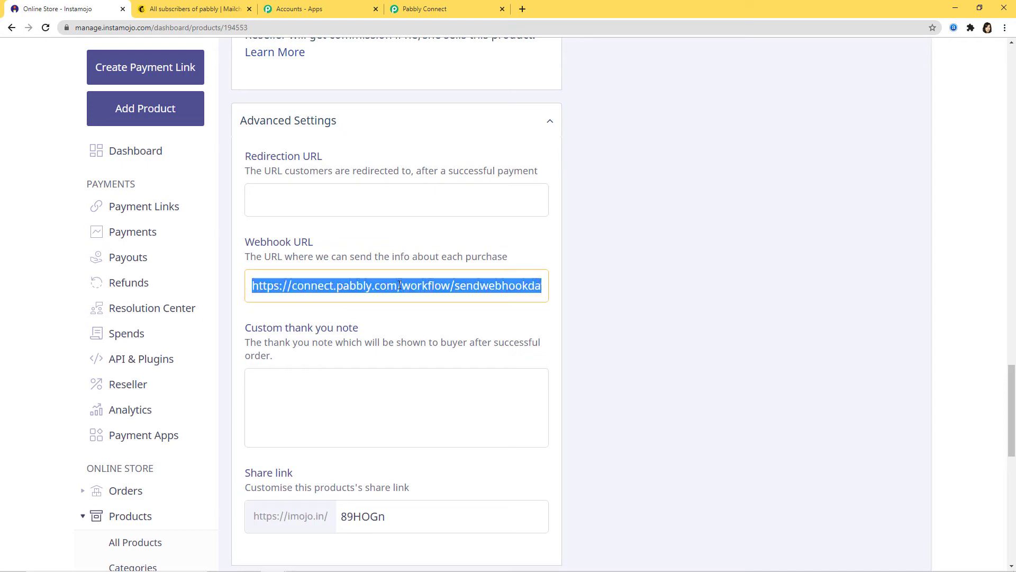
pyautogui.click(423, 9)
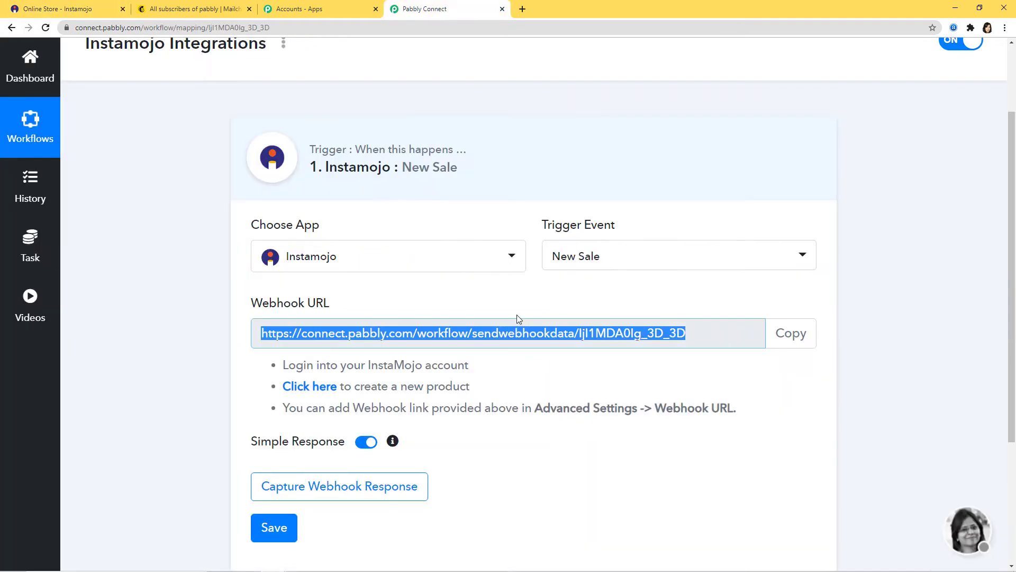
pyautogui.click(50, 8)
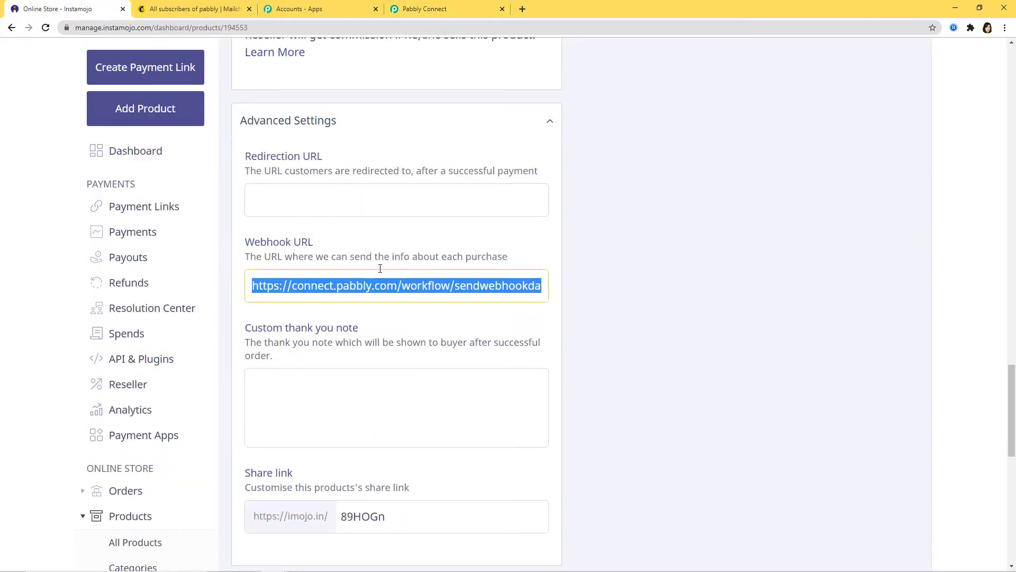
pyautogui.hotkey('ctrl', 'v')
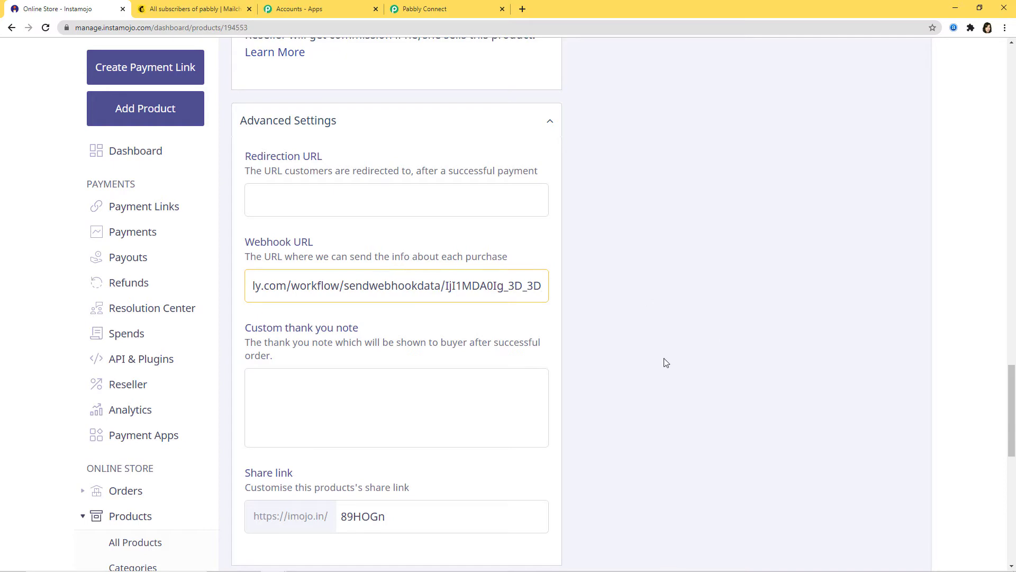
# Save the T Shirt product and return to the Pabbly Connect workflow.
pyautogui.scroll(-12, 666, 362)
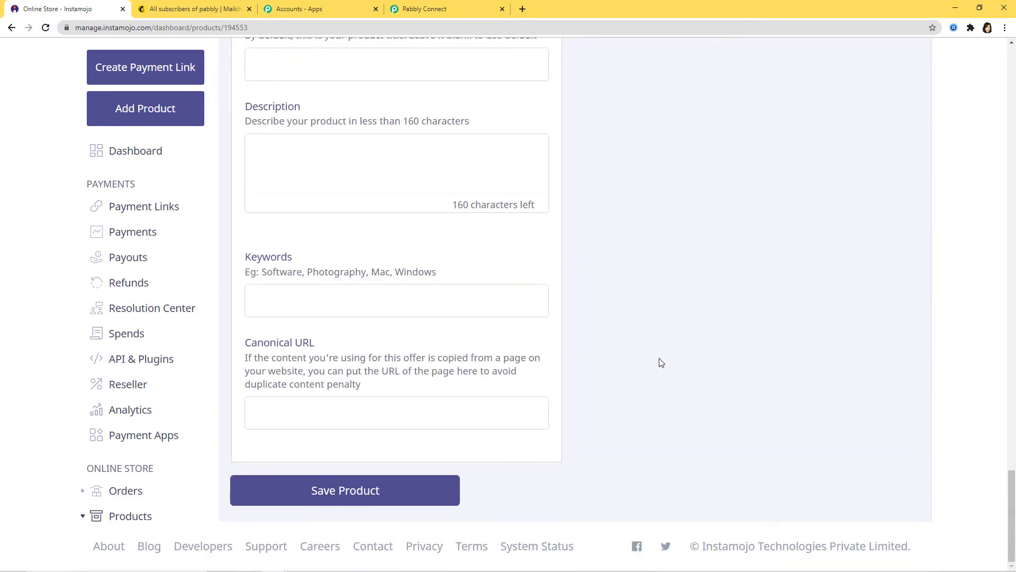
pyautogui.click(359, 491)
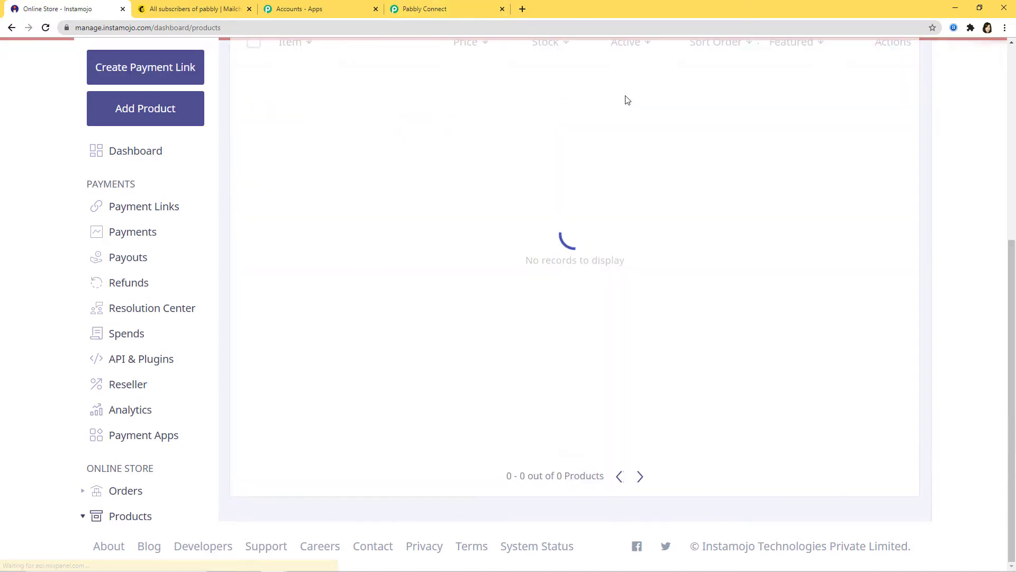
pyautogui.scroll(3, 632, 295)
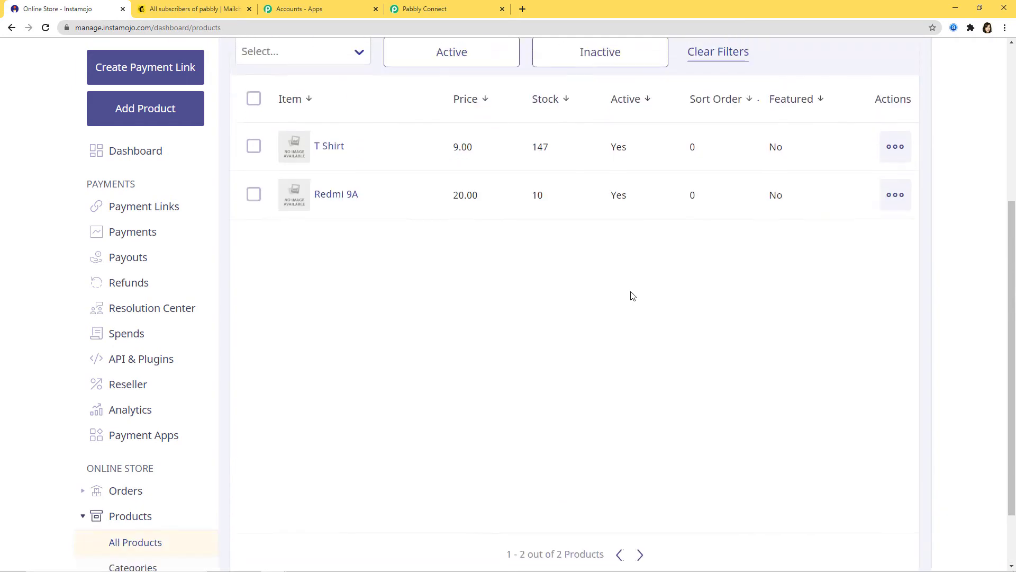
pyautogui.click(434, 9)
pyautogui.scroll(-3, 542, 390)
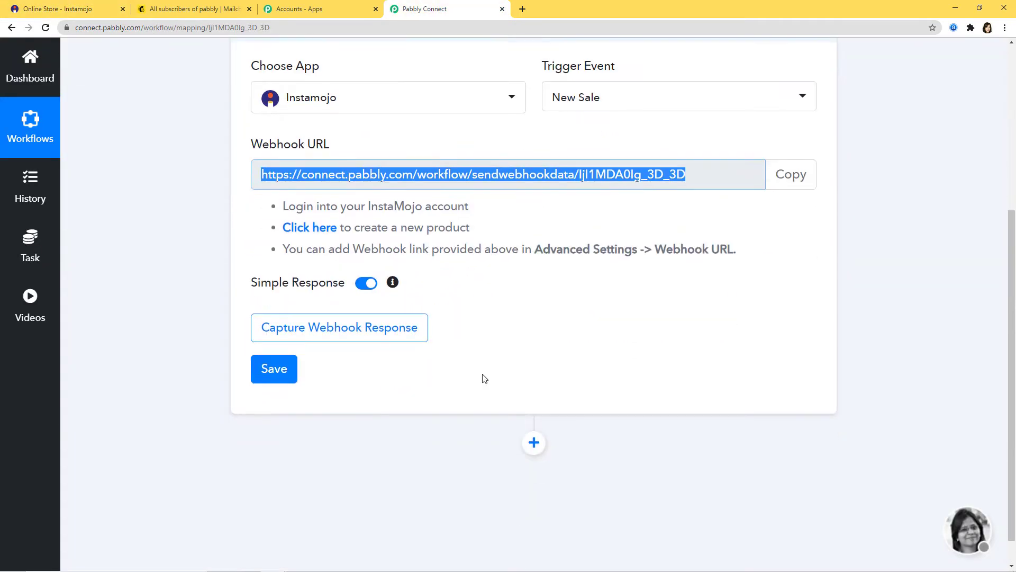
# Start capturing the webhook response, then go back to the Instamojo products list.
pyautogui.click(348, 337)
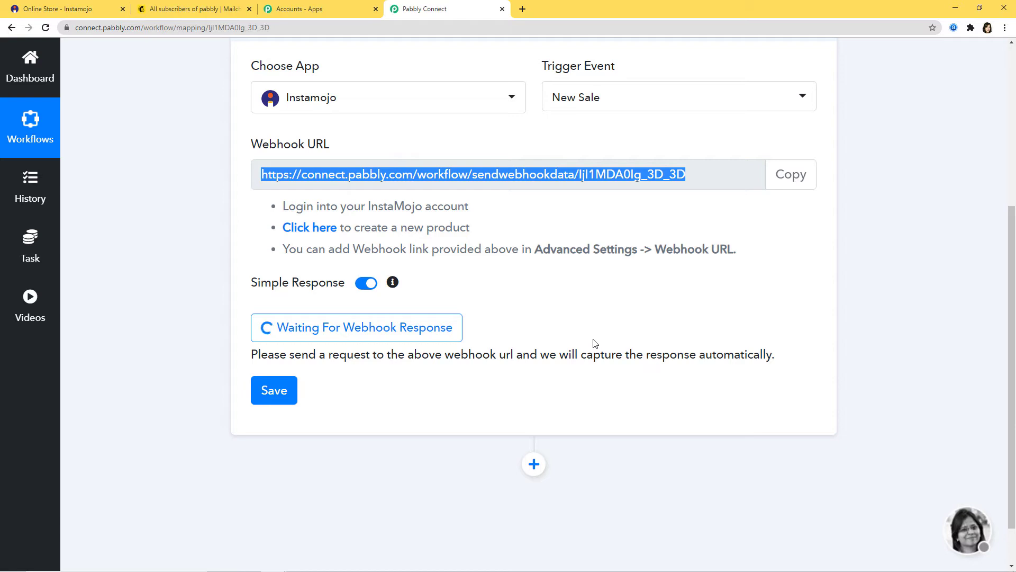
pyautogui.click(61, 11)
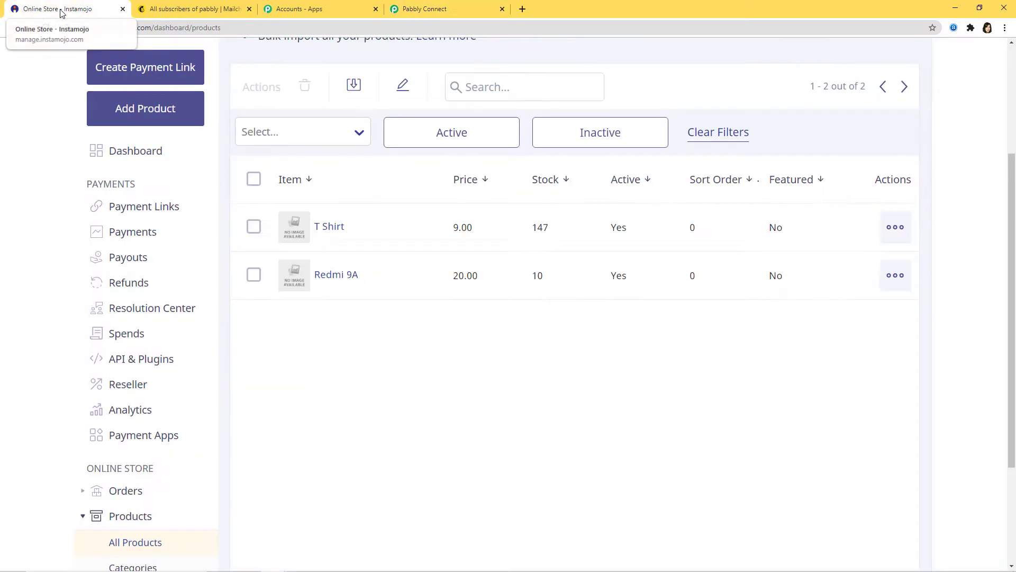
# Add one T Shirt to the cart and check out as a guest.
pyautogui.click(329, 228)
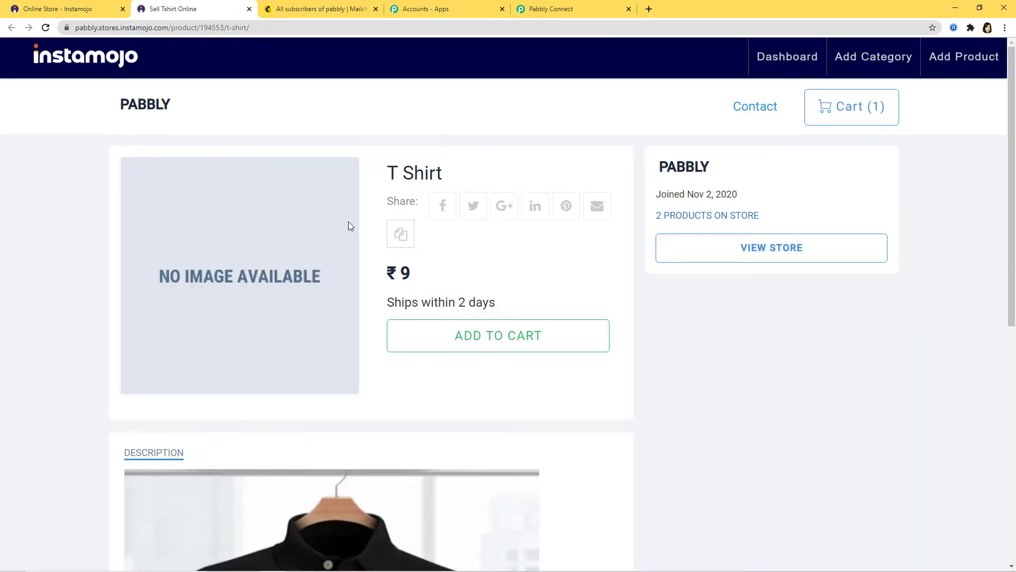
pyautogui.scroll(-4, 731, 394)
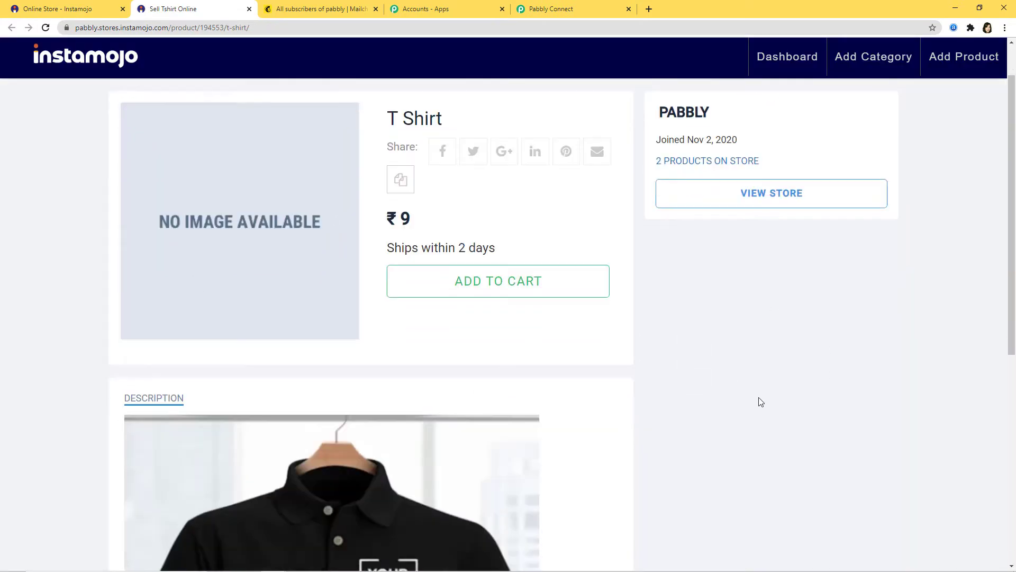
pyautogui.scroll(4, 762, 408)
pyautogui.click(550, 333)
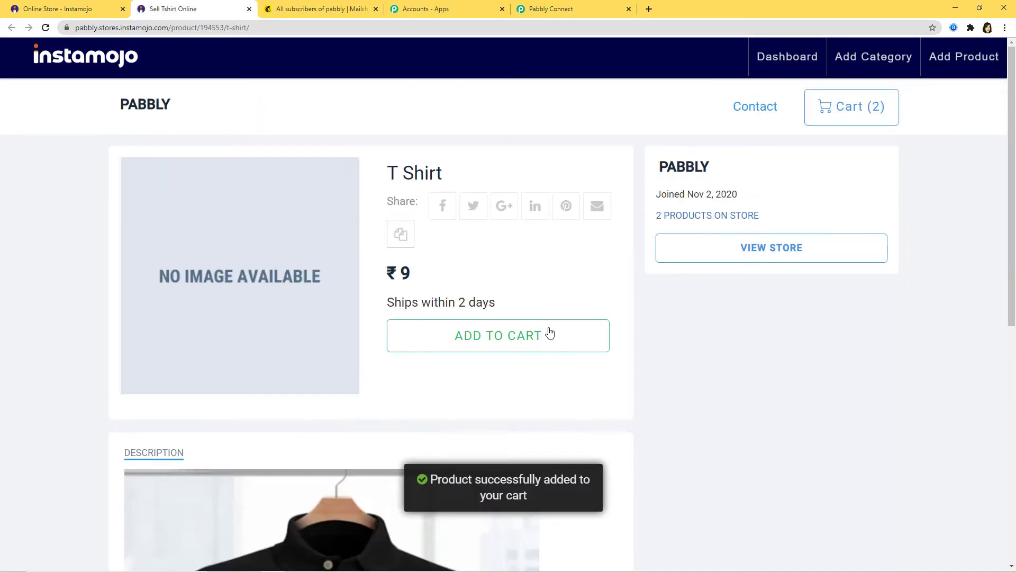
pyautogui.click(863, 108)
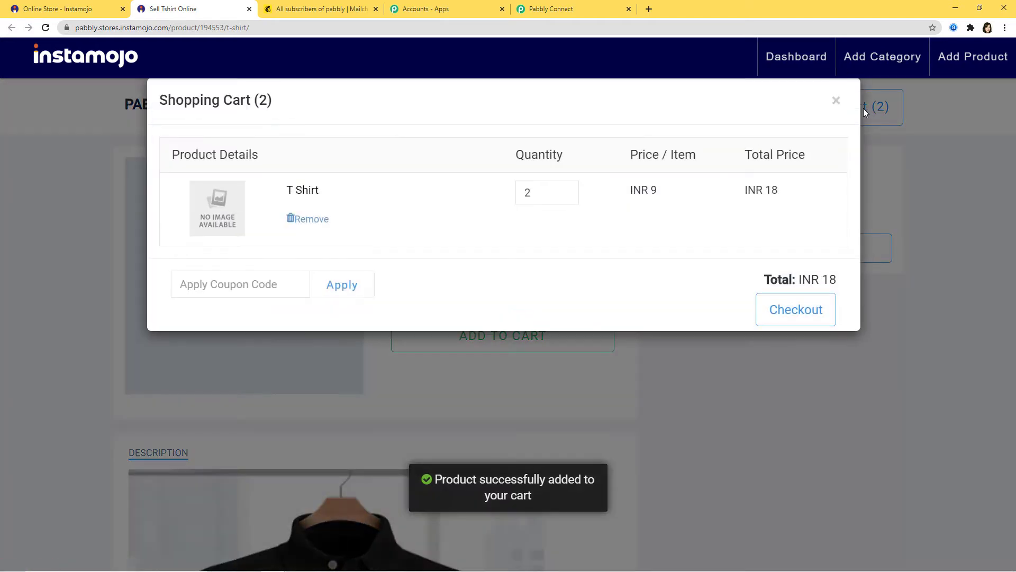
pyautogui.click(565, 196)
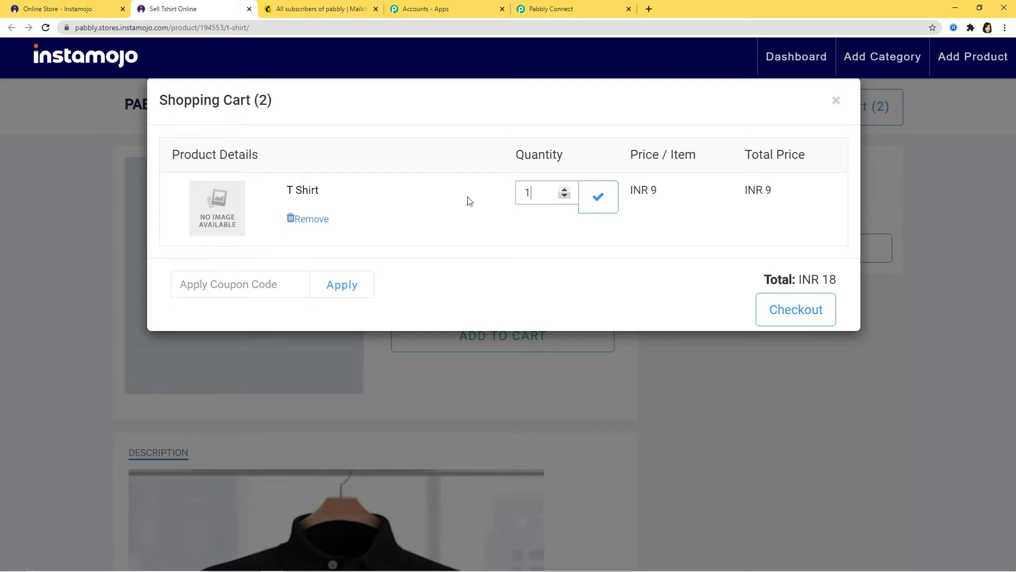
pyautogui.click(791, 313)
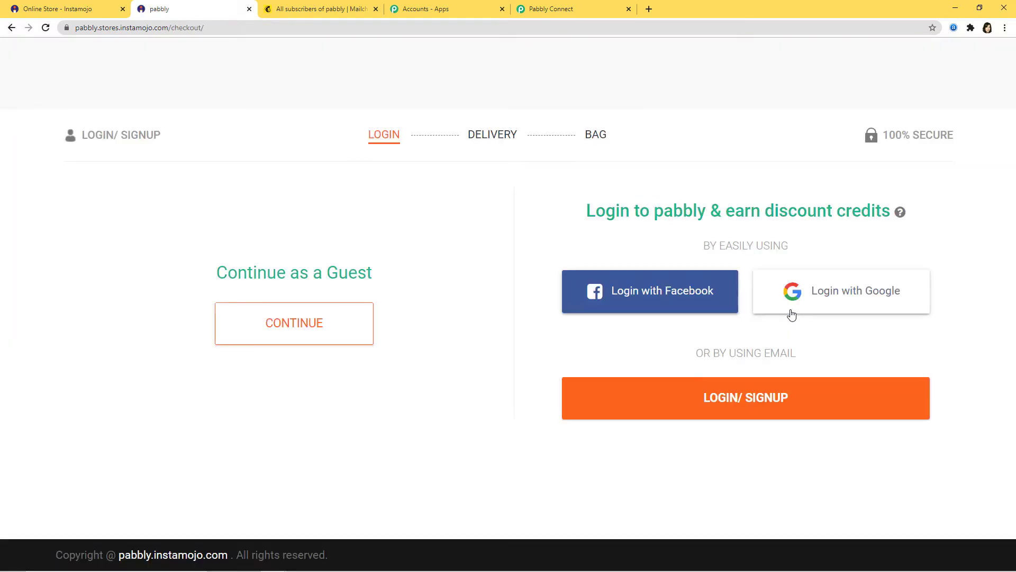
pyautogui.click(293, 325)
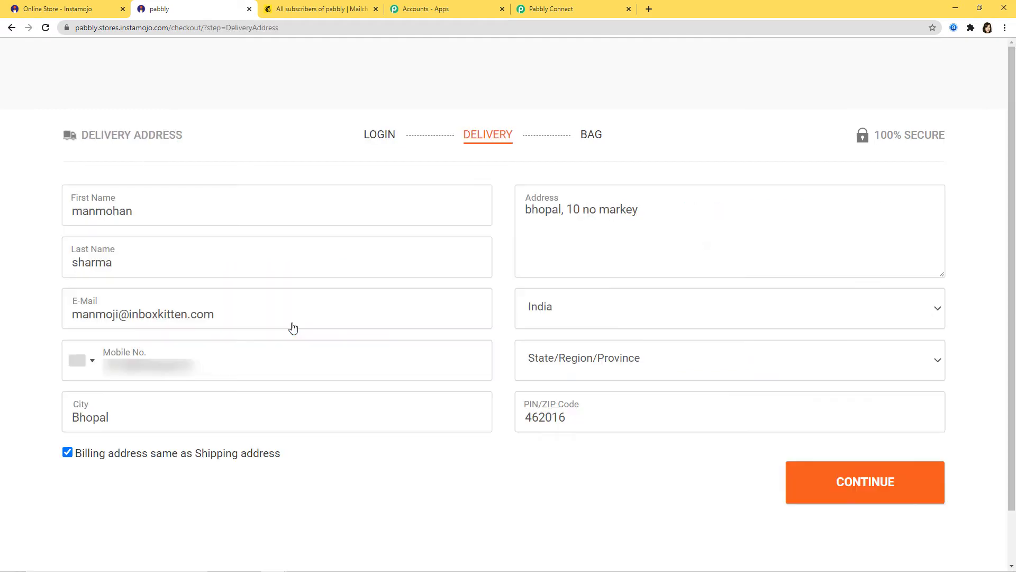
# Replace the buyer's first name, last name, e-mail and mobile number with test details.
pyautogui.doubleClick(143, 219)
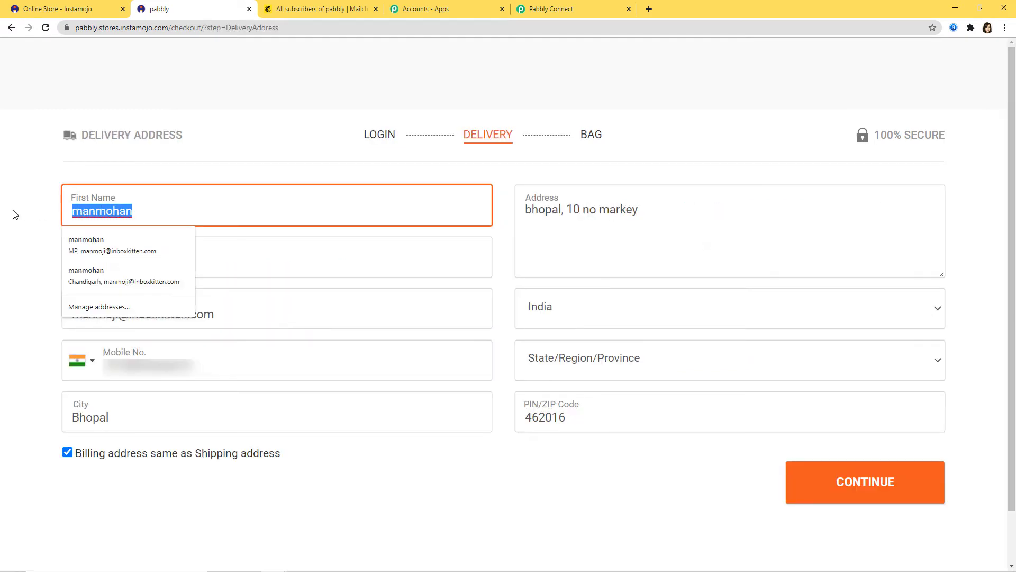
pyautogui.press('BackSpace')
pyautogui.doubleClick(113, 244)
pyautogui.press('BackSpace')
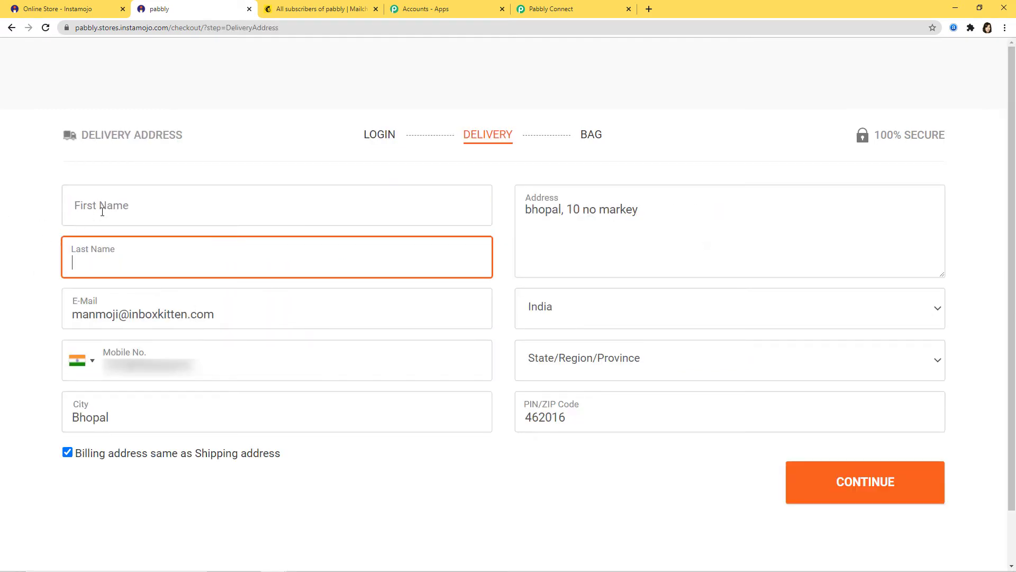
pyautogui.click(107, 211)
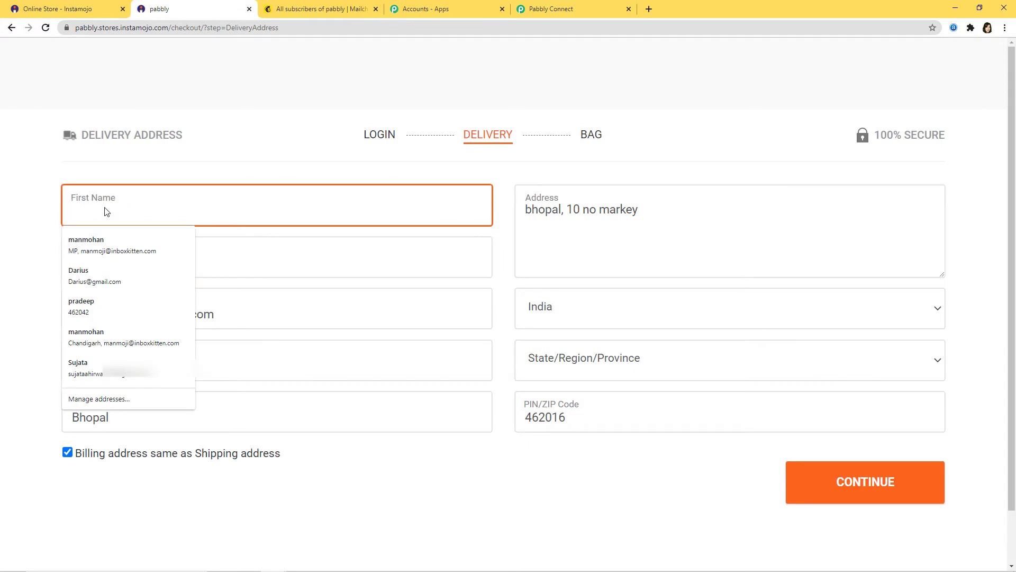
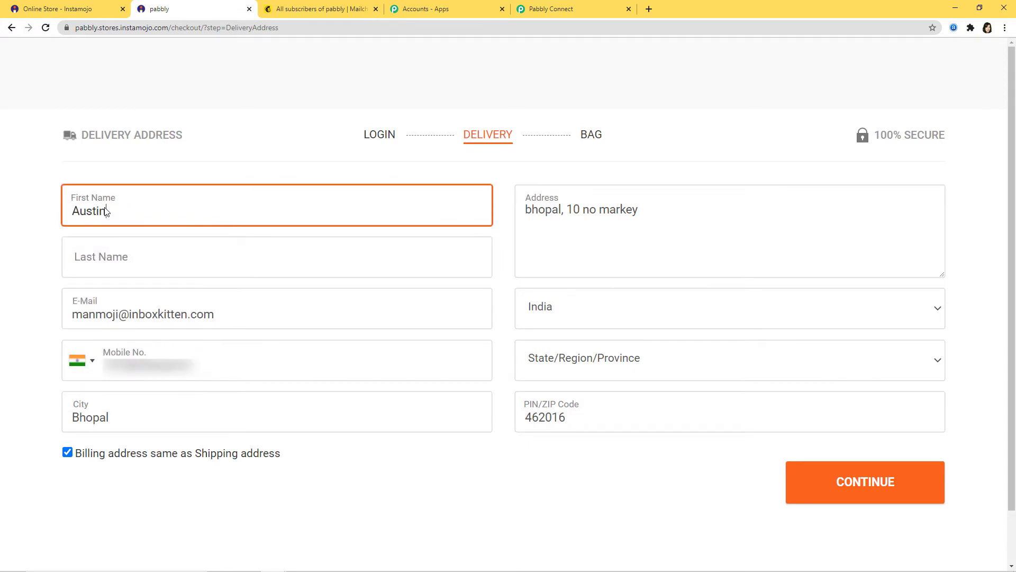
pyautogui.click(102, 255)
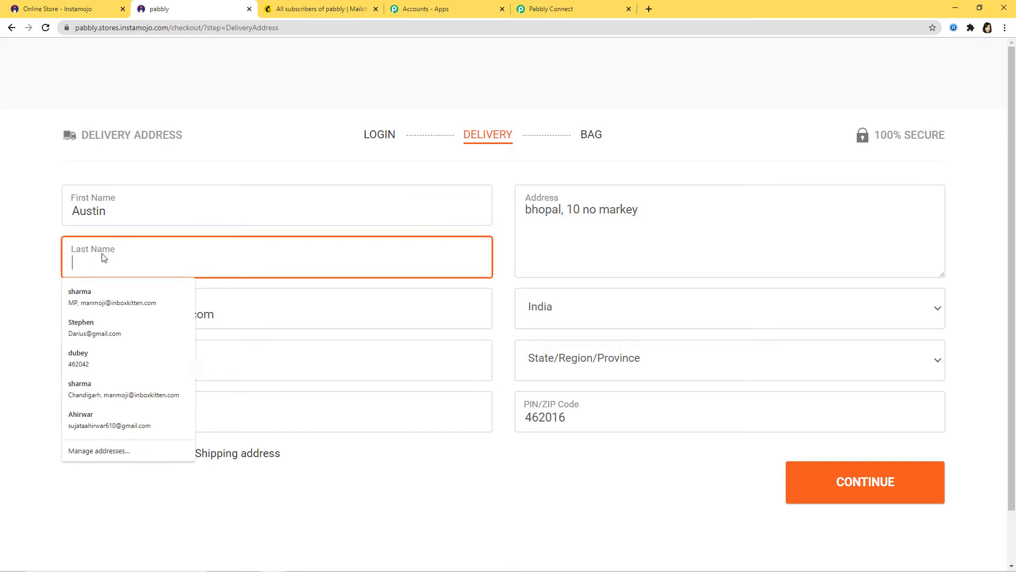
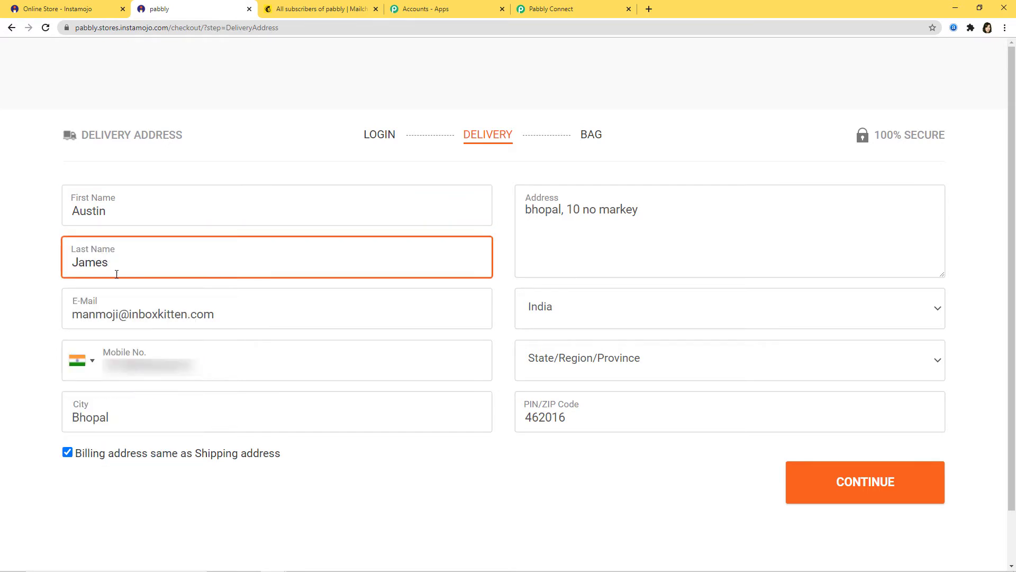
pyautogui.press('Tab')
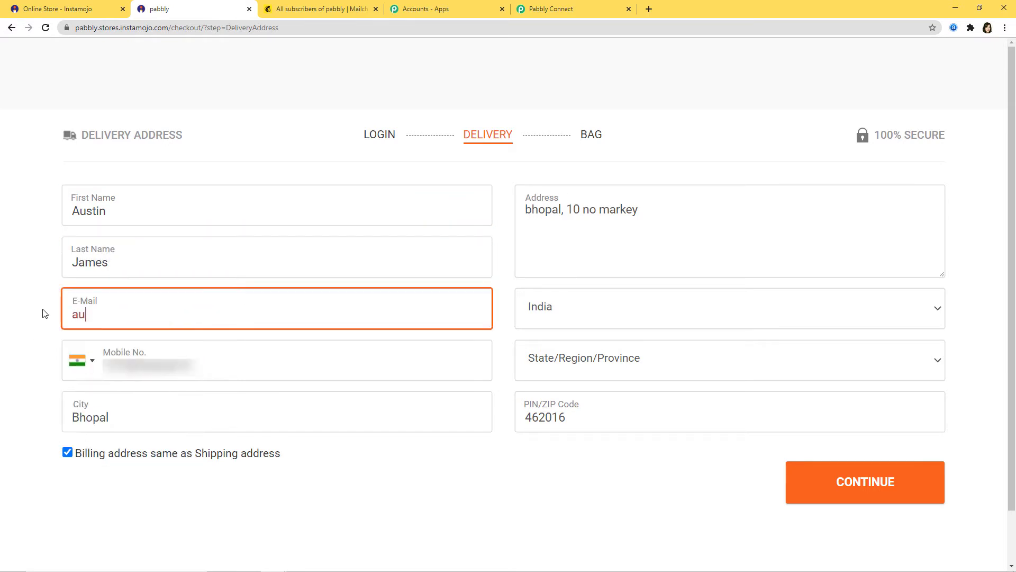
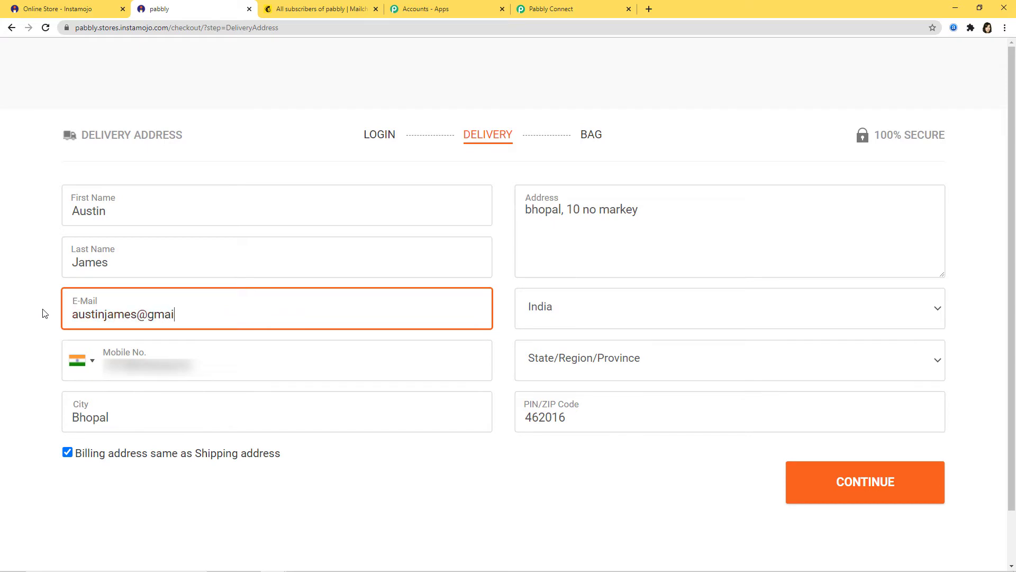
pyautogui.press('Tab')
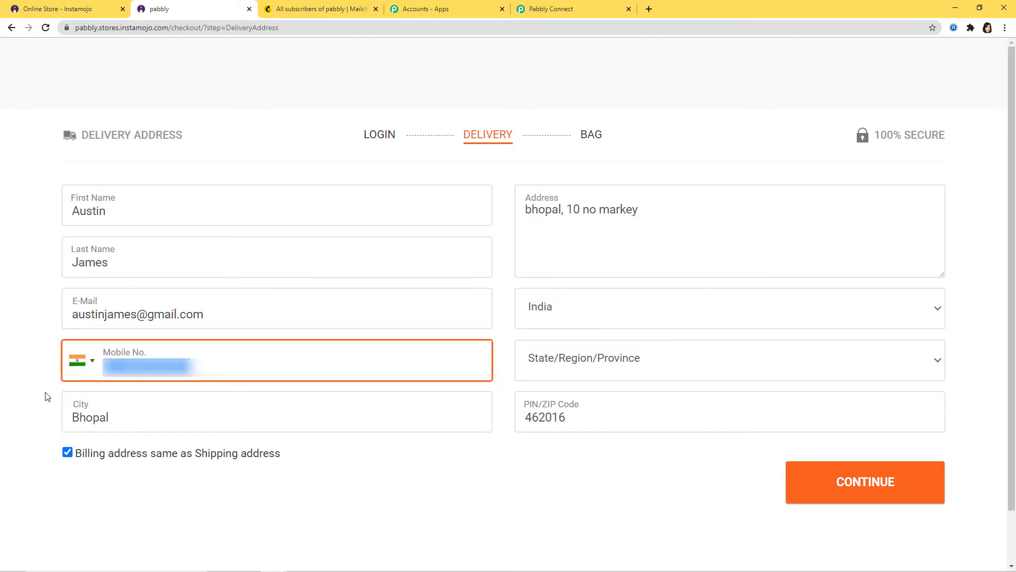
pyautogui.press('BackSpace')
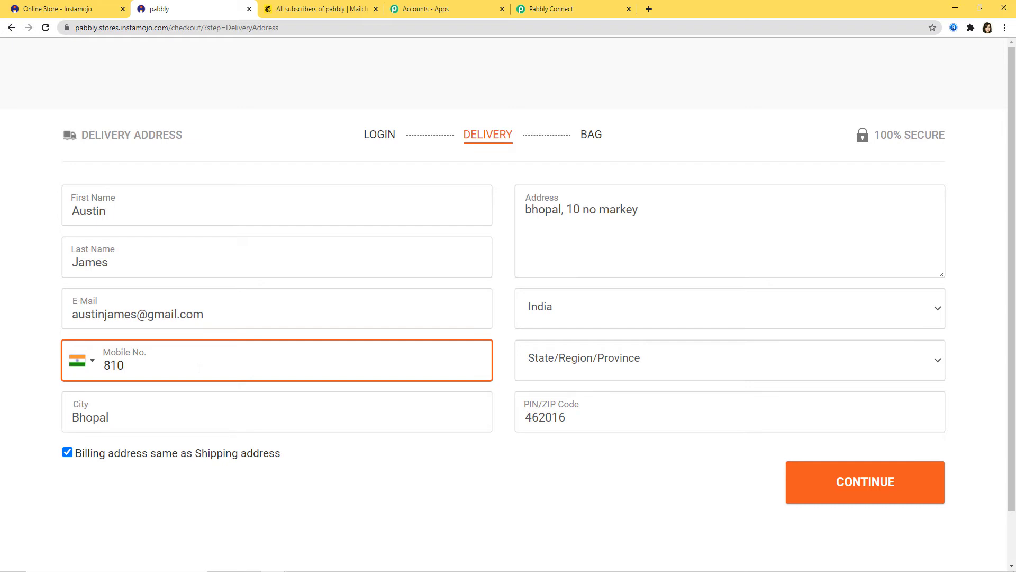
# Enter the delivery address with state Madhya Pradesh and continue to the bag step.
pyautogui.tripleClick(636, 209)
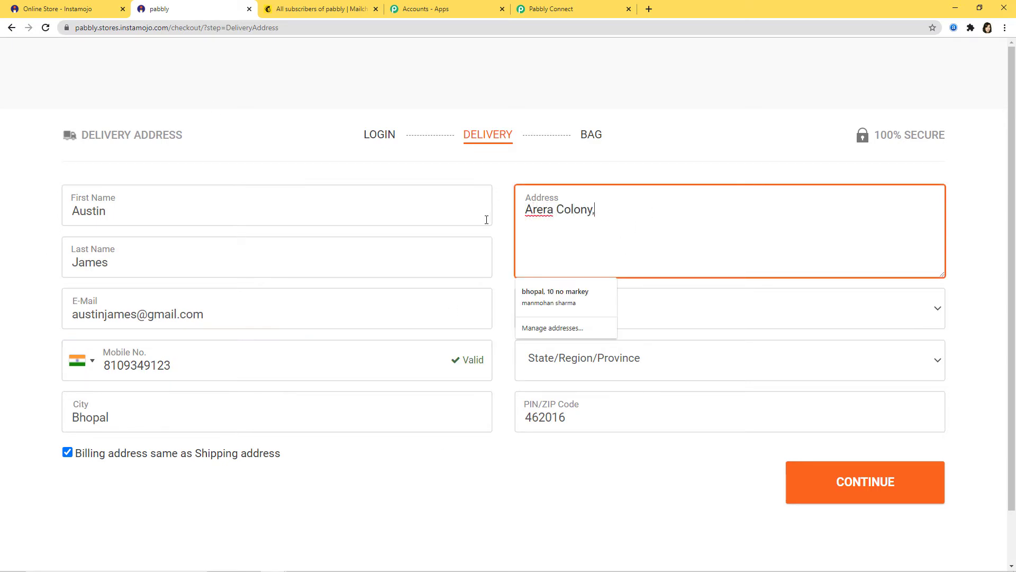
pyautogui.click(246, 417)
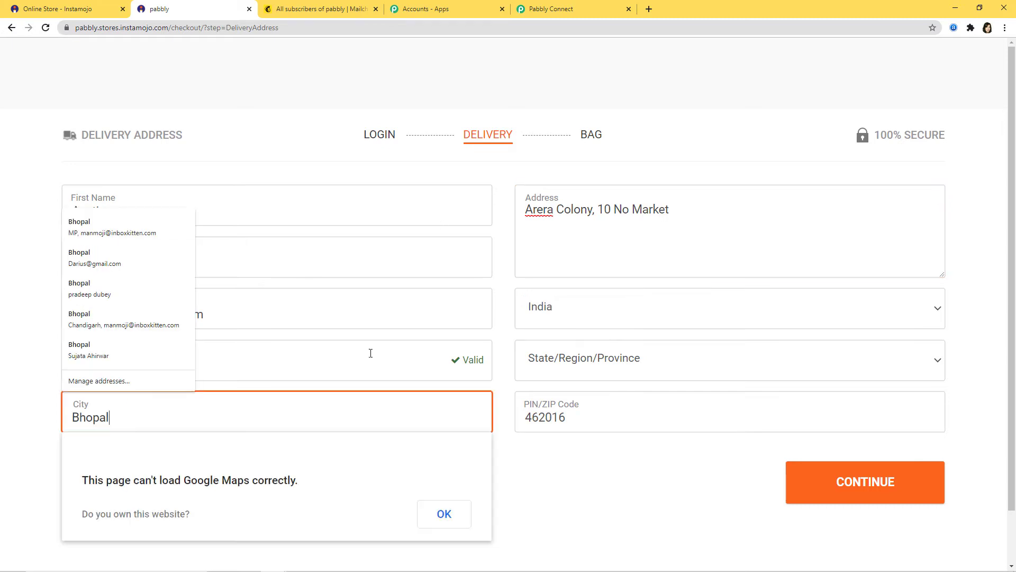
pyautogui.click(619, 304)
pyautogui.click(665, 365)
pyautogui.scroll(-1, 598, 296)
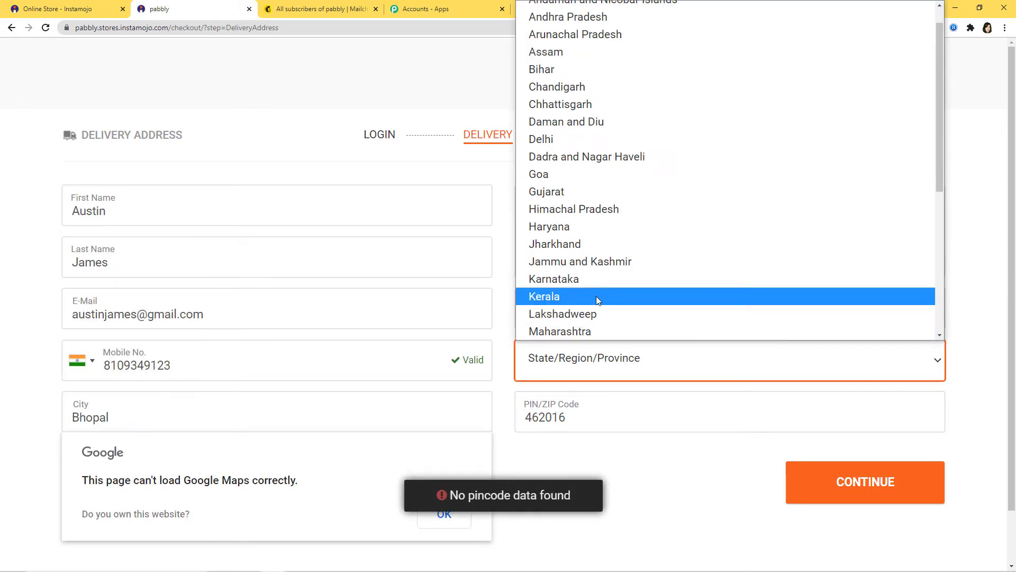
pyautogui.press('Down')
pyautogui.press('Down')
pyautogui.press('Down')
pyautogui.press('Down')
pyautogui.press('Down')
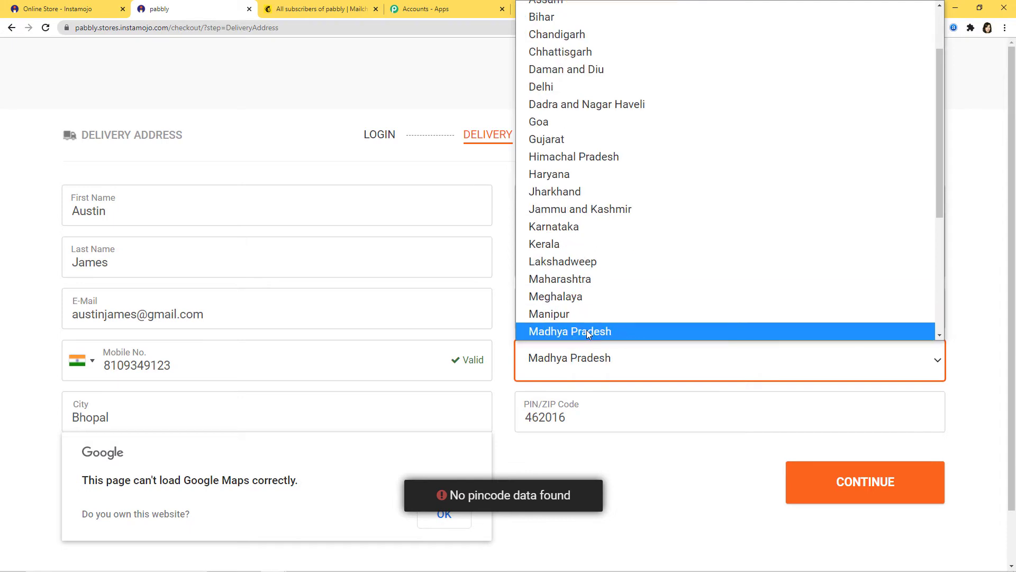
pyautogui.click(588, 332)
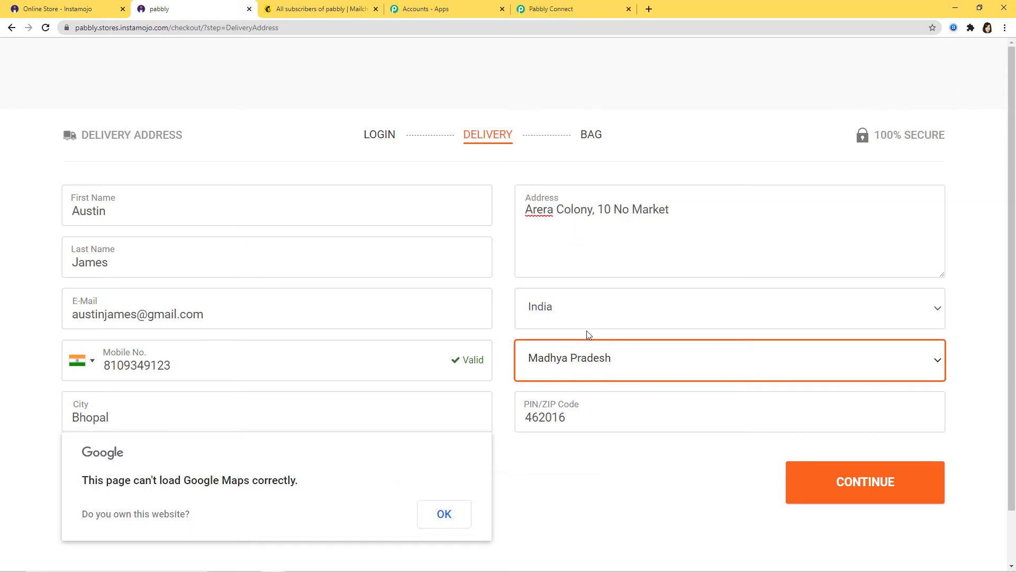
pyautogui.click(444, 511)
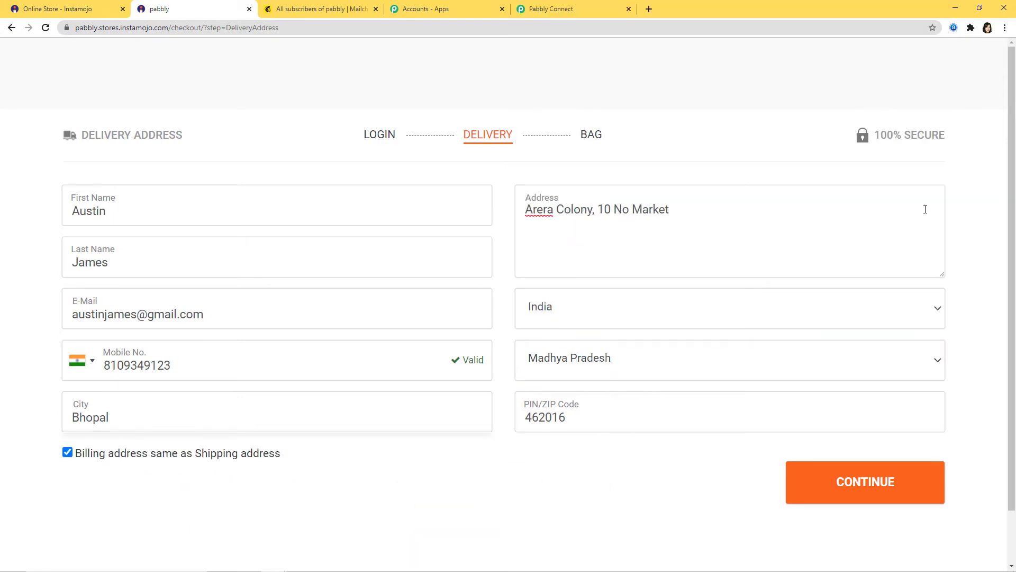
pyautogui.click(870, 493)
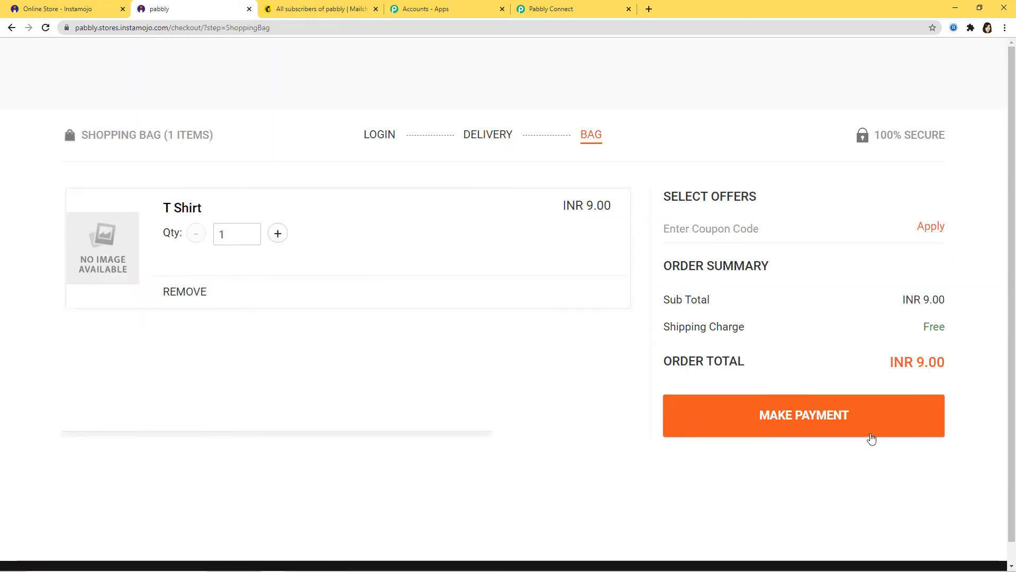
# Pay for the INR 9.00 T Shirt order and return to Pabbly Connect.
pyautogui.click(829, 419)
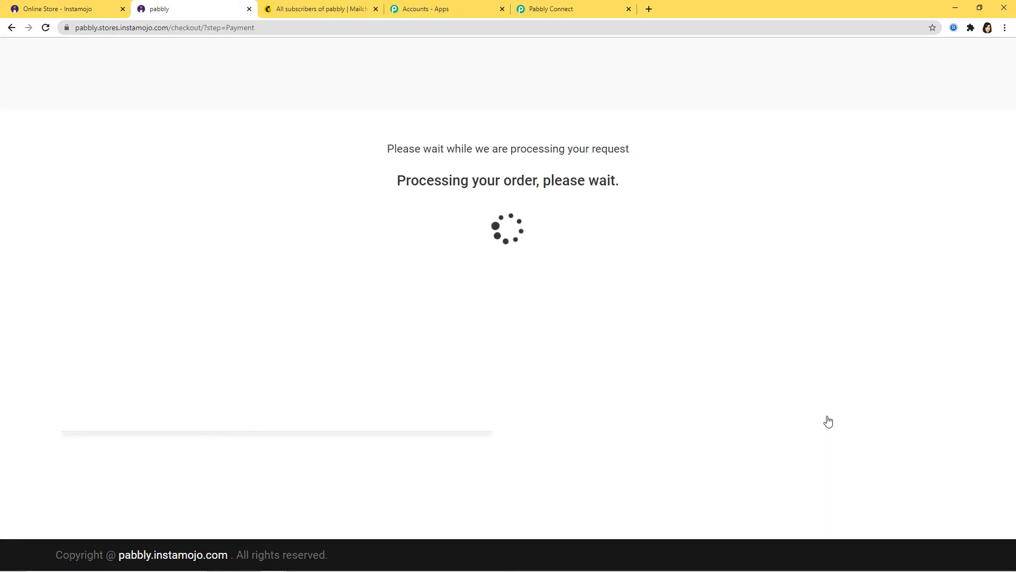
pyautogui.scroll(-2, 833, 412)
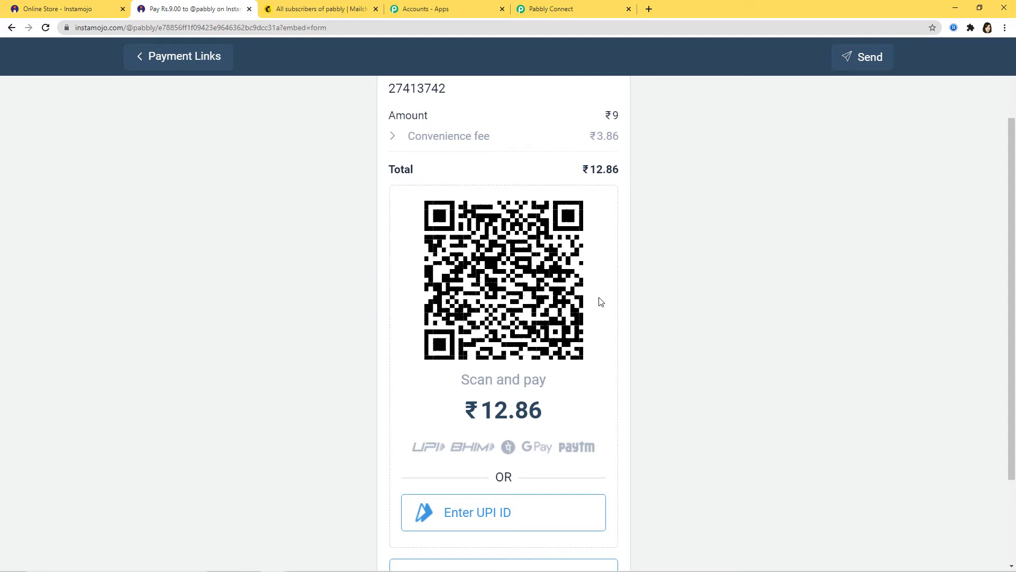
pyautogui.scroll(-2, 781, 356)
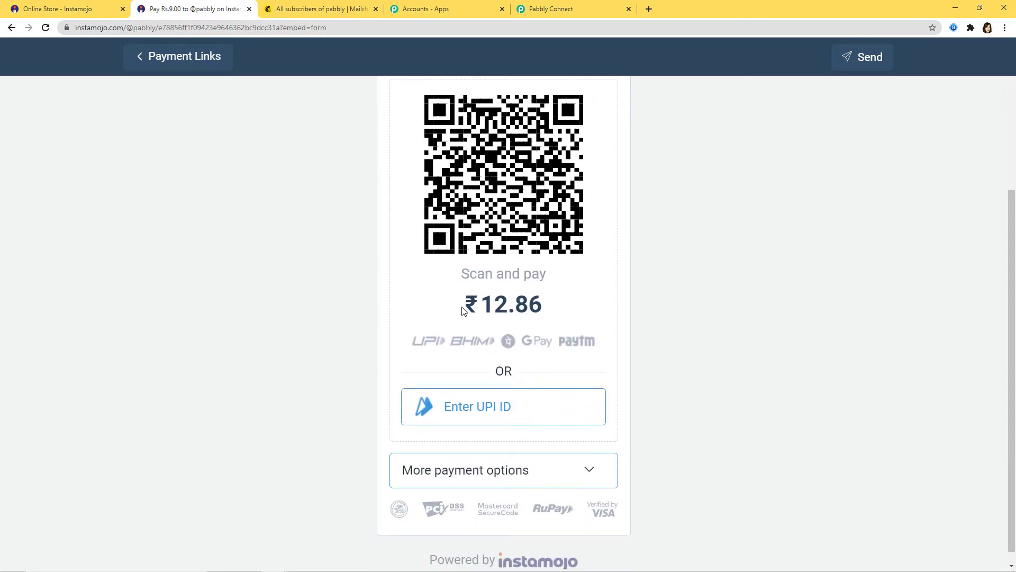
pyautogui.click(516, 477)
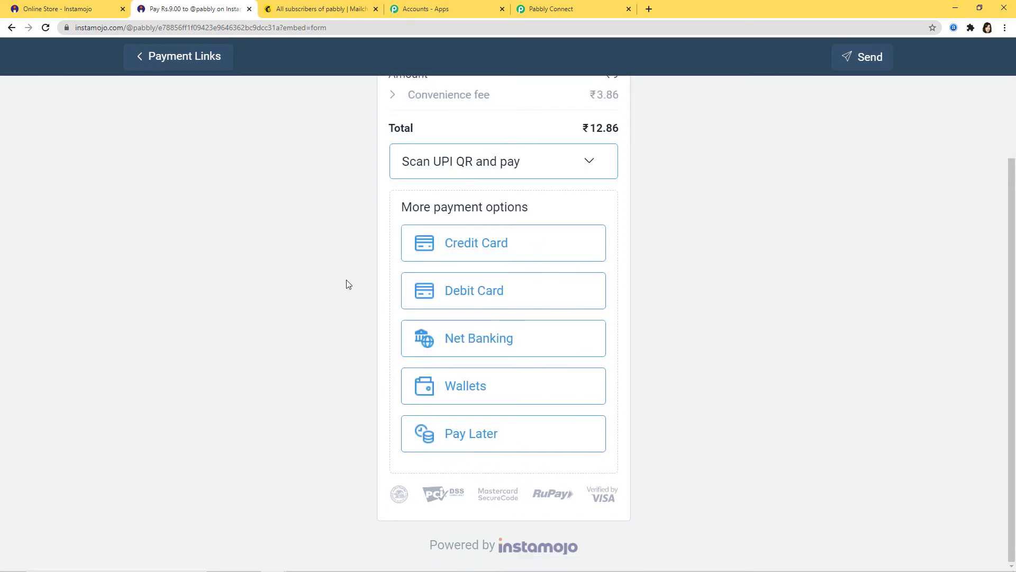
pyautogui.scroll(3, 626, 390)
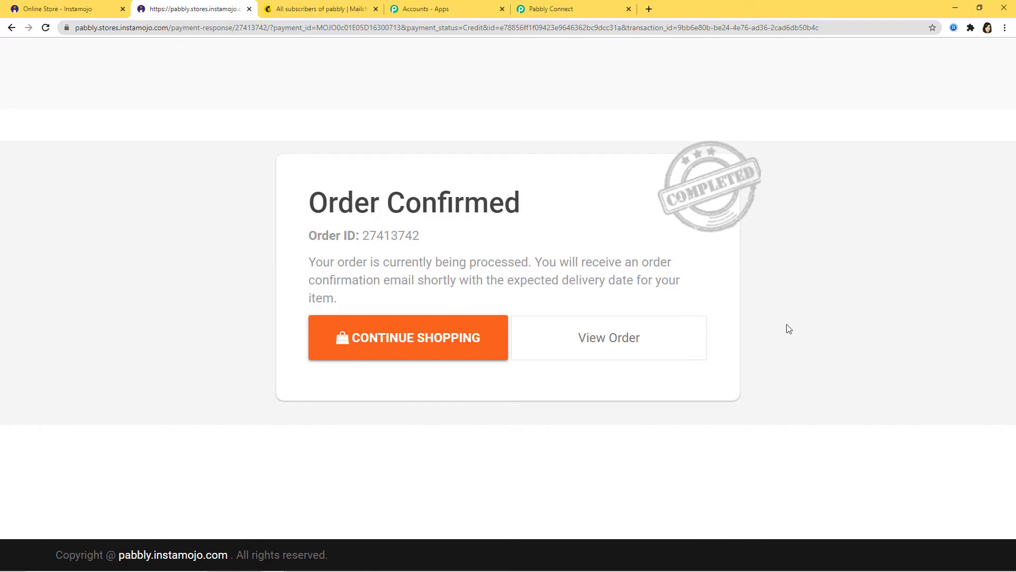
pyautogui.click(575, 13)
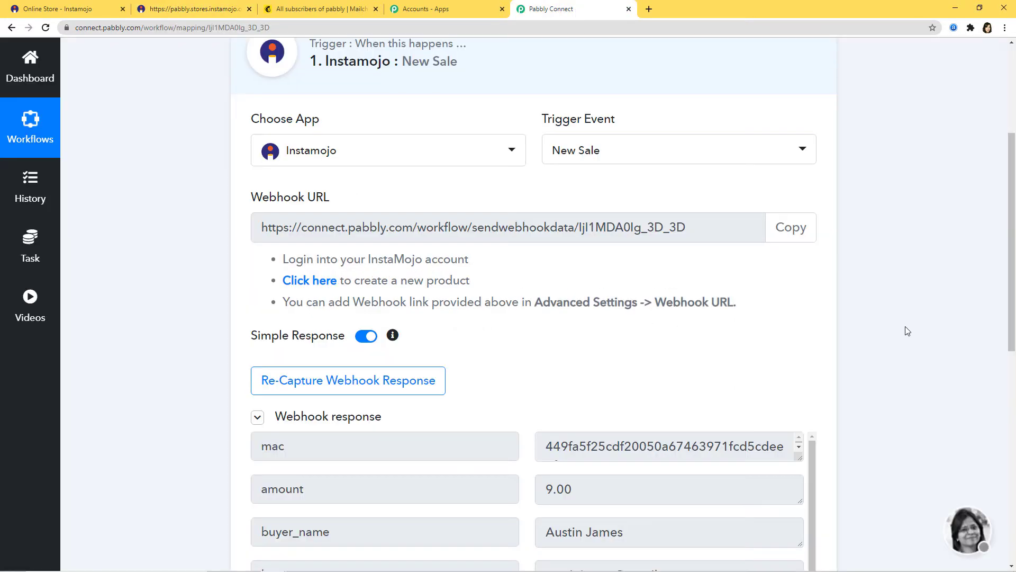
# Review the captured sale fields, save the webhook response, and confirm the success dialog.
pyautogui.scroll(-5, 907, 331)
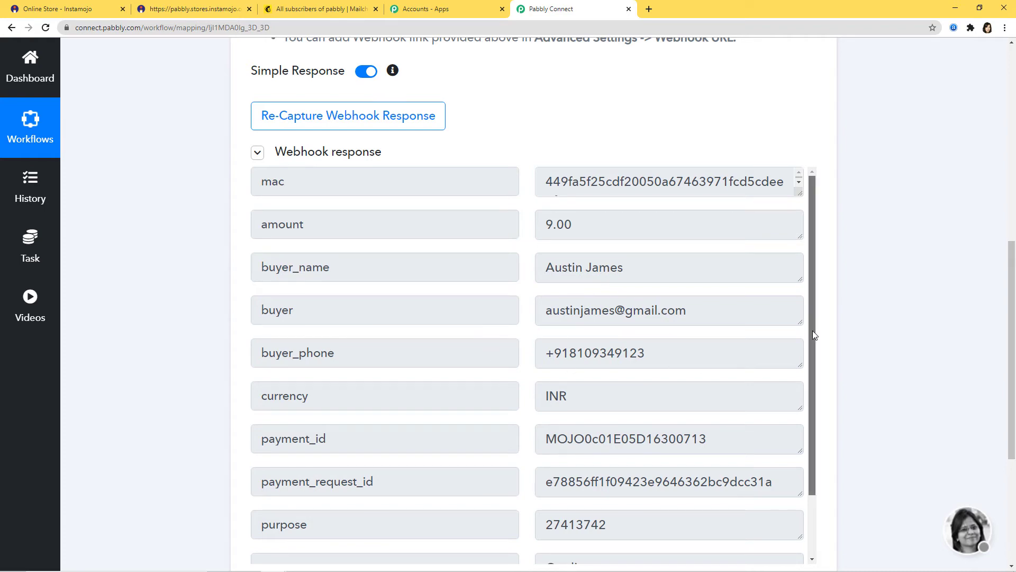
pyautogui.moveTo(812, 330); pyautogui.dragTo(773, 461)
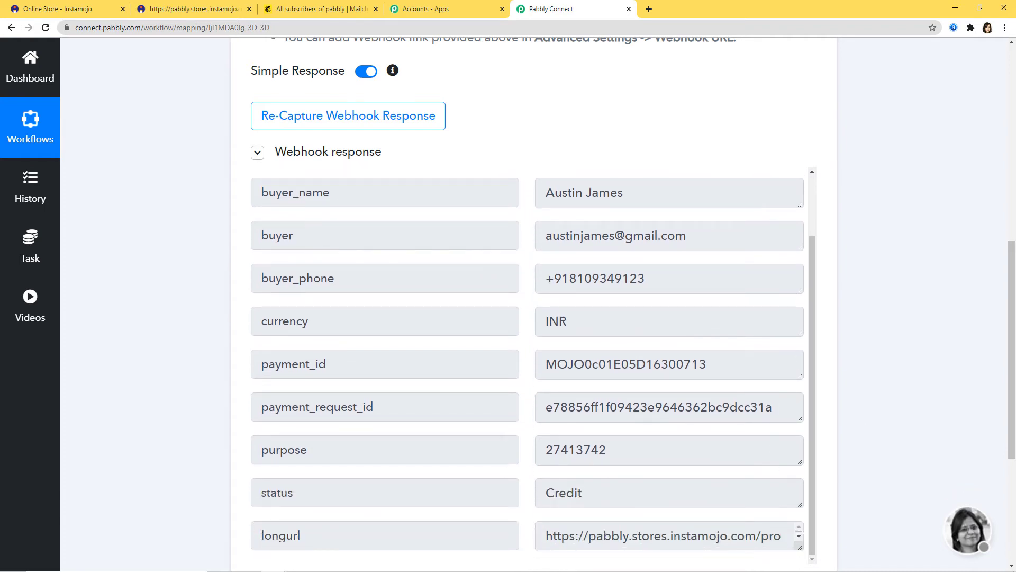
pyautogui.scroll(-3, 868, 410)
pyautogui.click(799, 377)
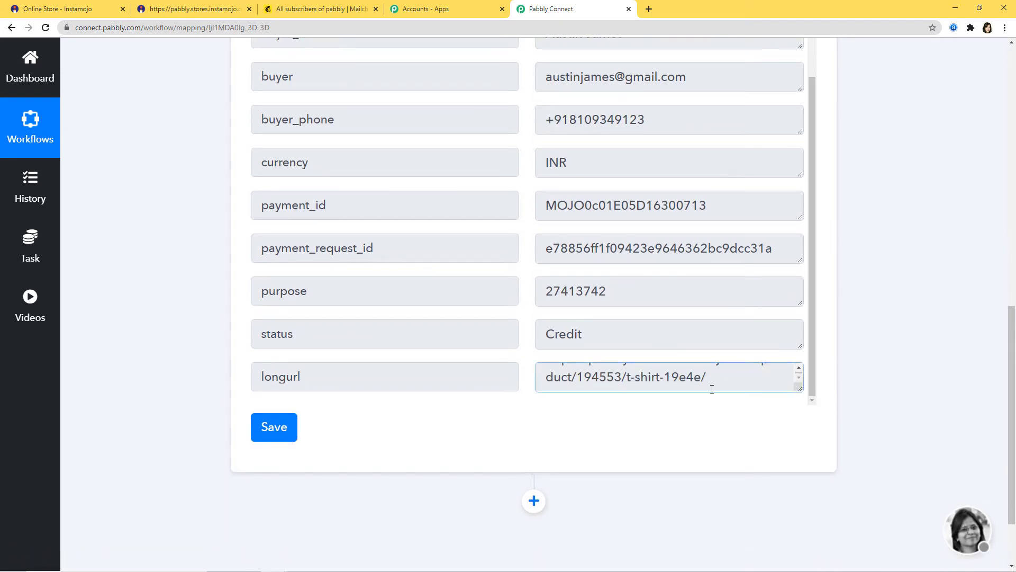
pyautogui.click(268, 427)
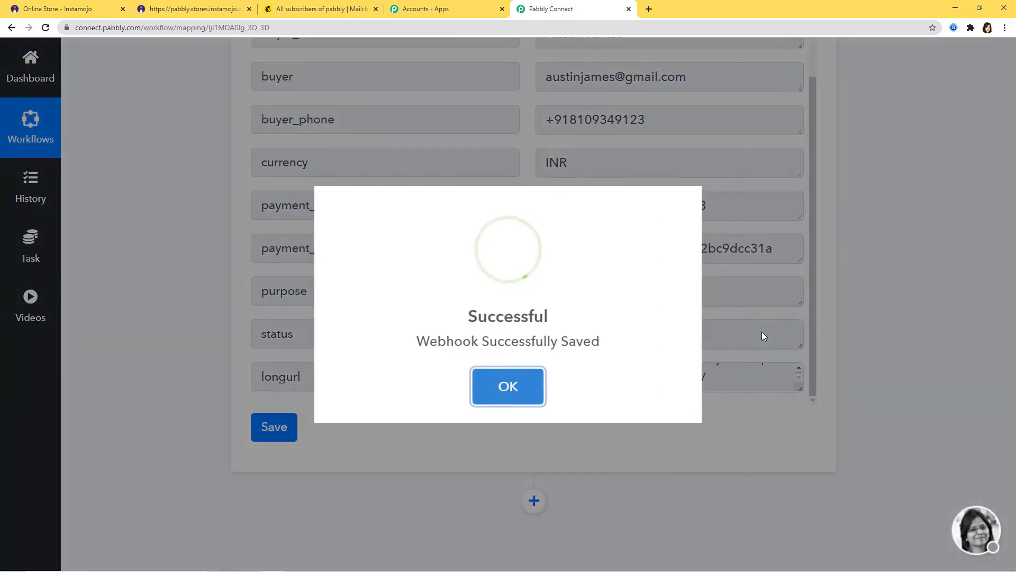
pyautogui.click(508, 392)
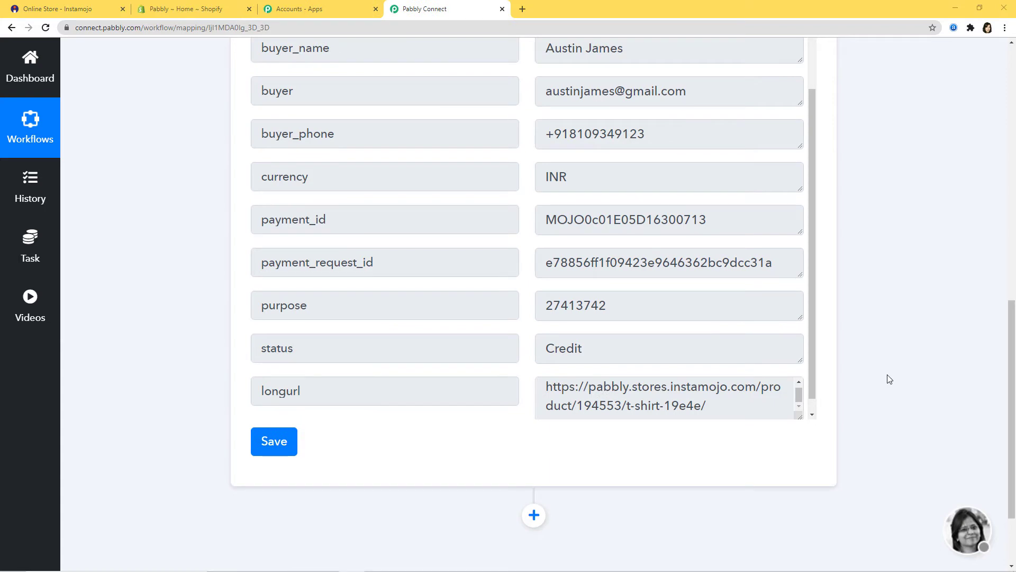
# Add a Shopify action step with Create Customer as its action event.
pyautogui.click(534, 516)
pyautogui.scroll(-4, 662, 495)
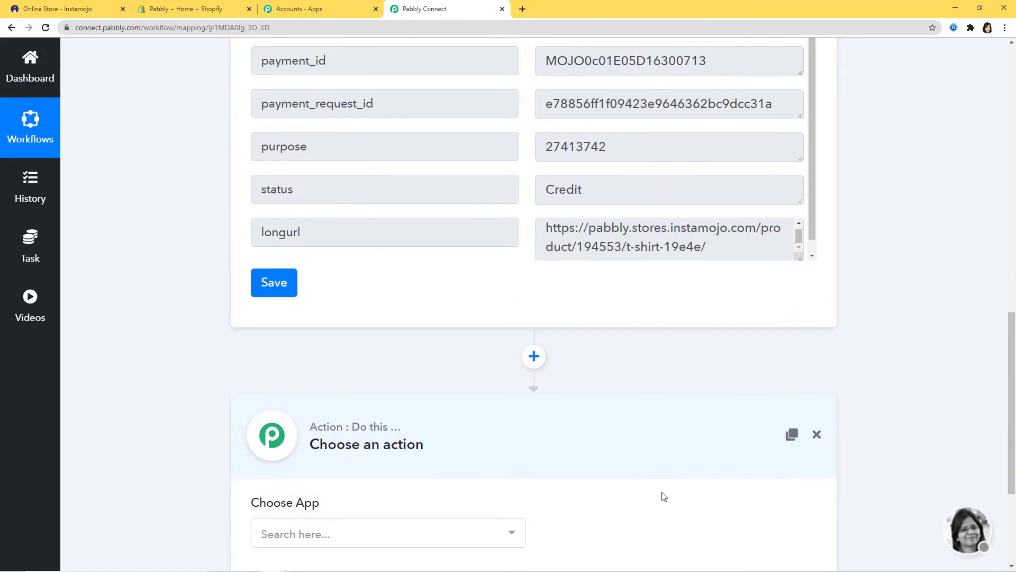
pyautogui.click(483, 494)
pyautogui.write('s')
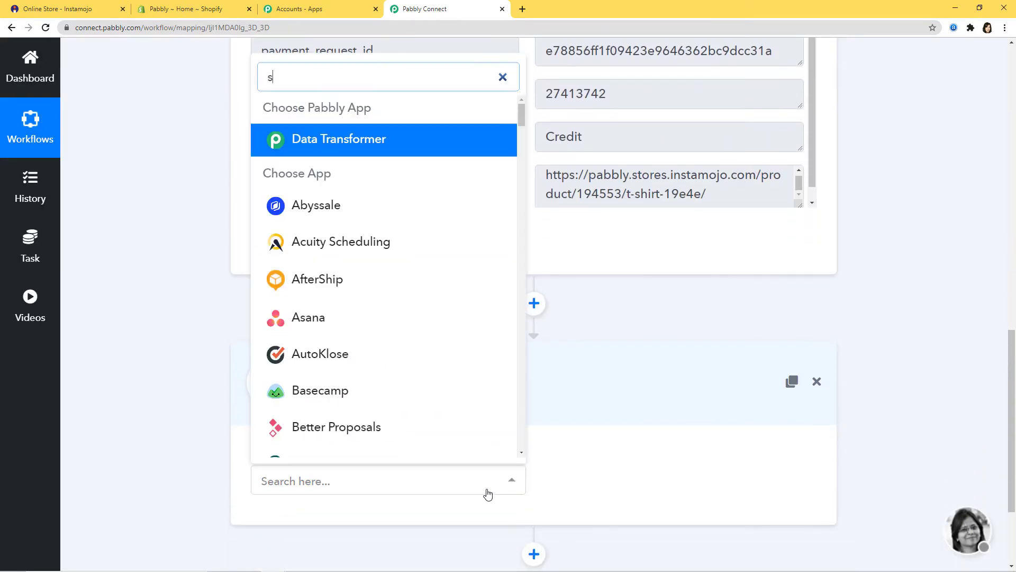
pyautogui.write('hopi')
pyautogui.click(472, 442)
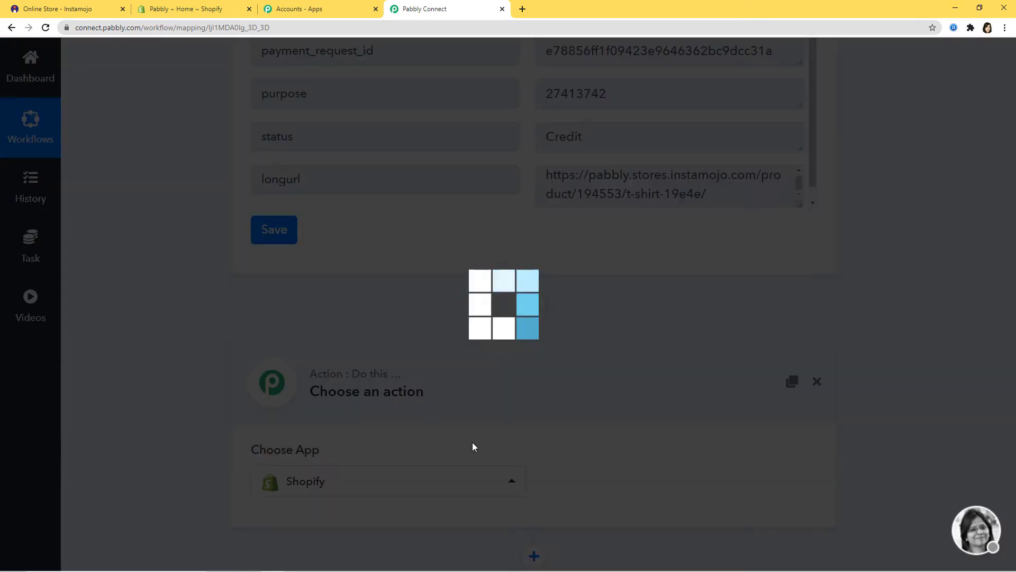
pyautogui.click(658, 488)
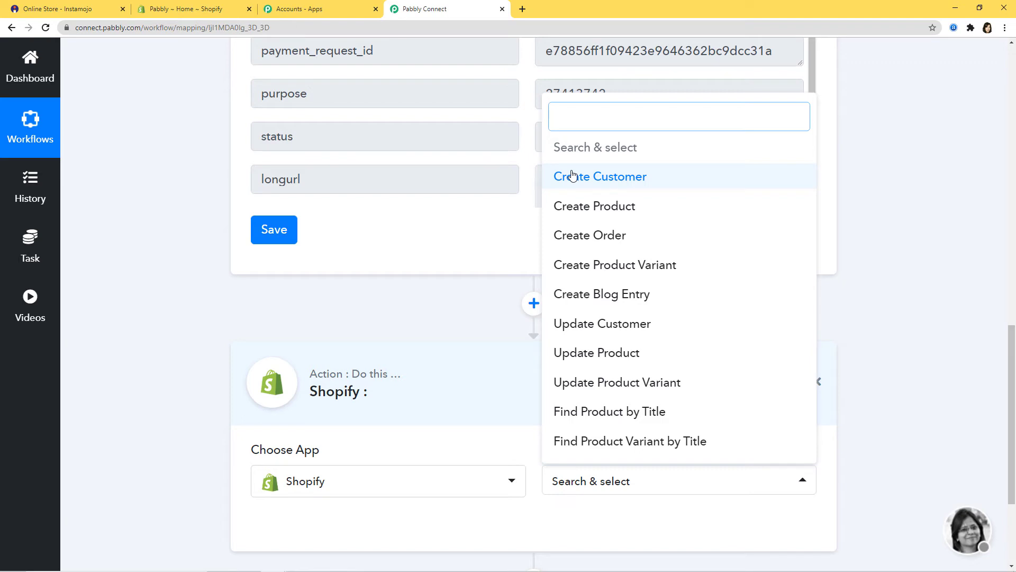
pyautogui.click(608, 177)
pyautogui.scroll(-2, 668, 290)
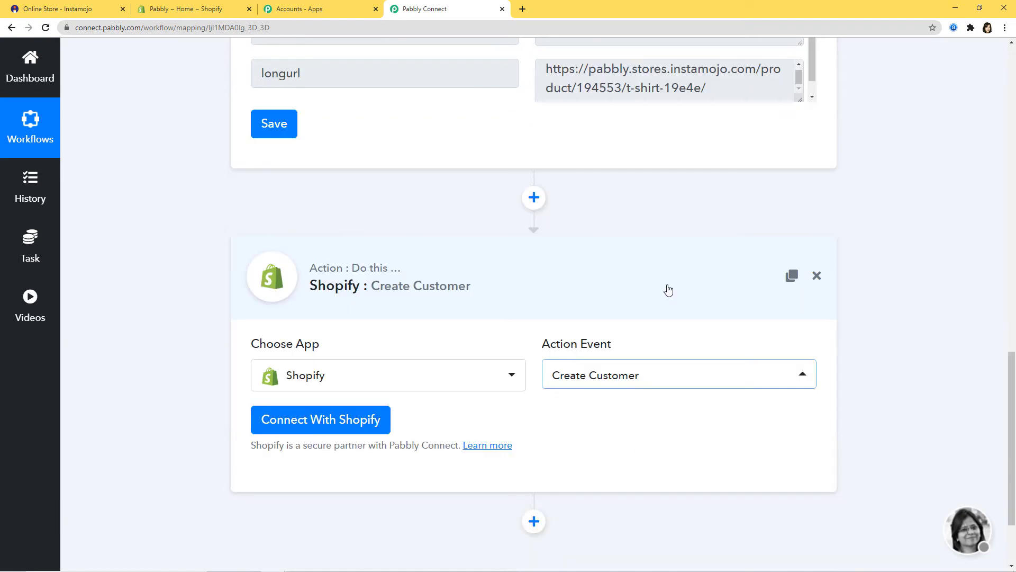
# Start a Shopify connection with New Credentials, then go to the Shopify store admin for the password.
pyautogui.click(320, 430)
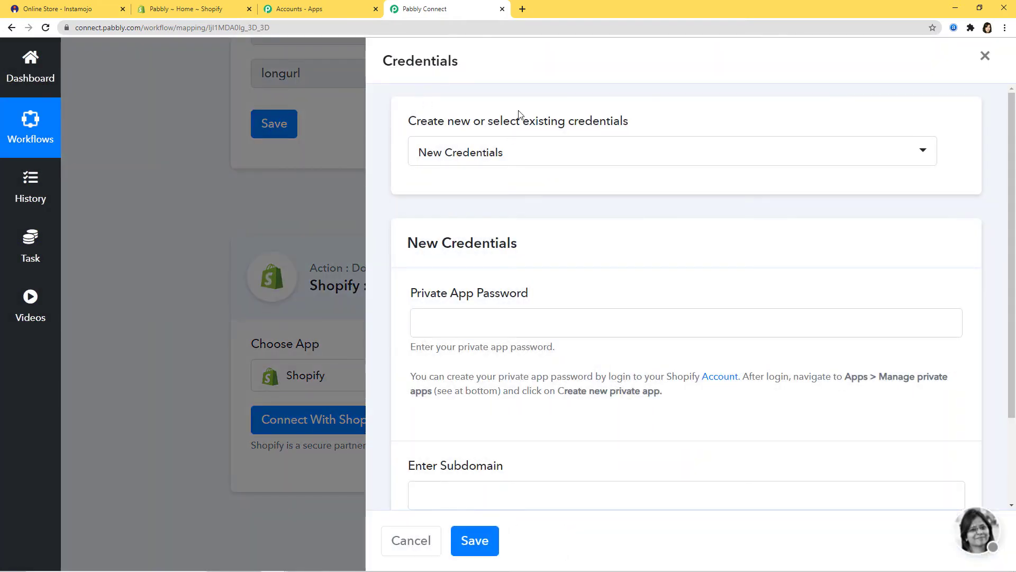
pyautogui.click(550, 159)
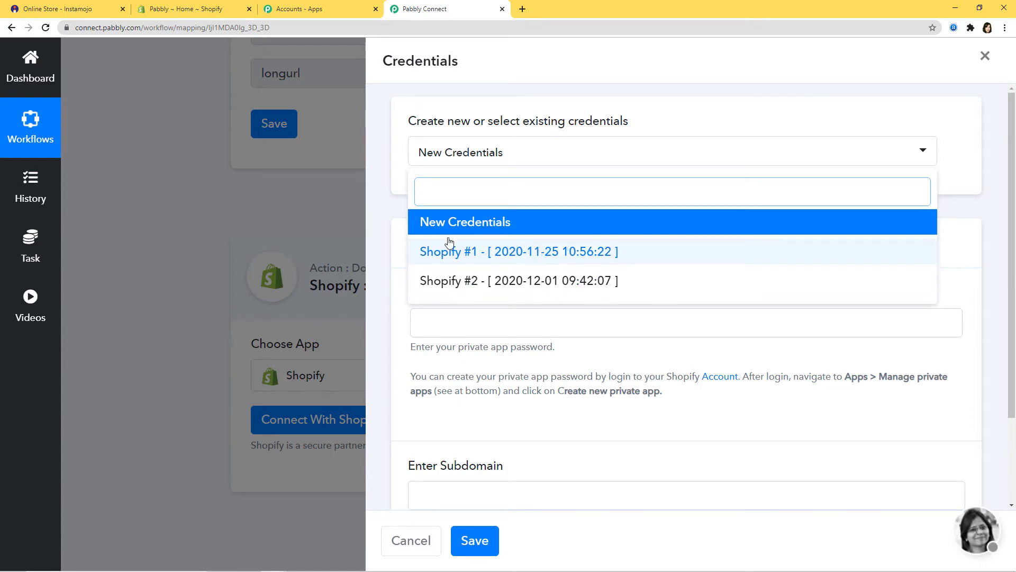
pyautogui.click(459, 224)
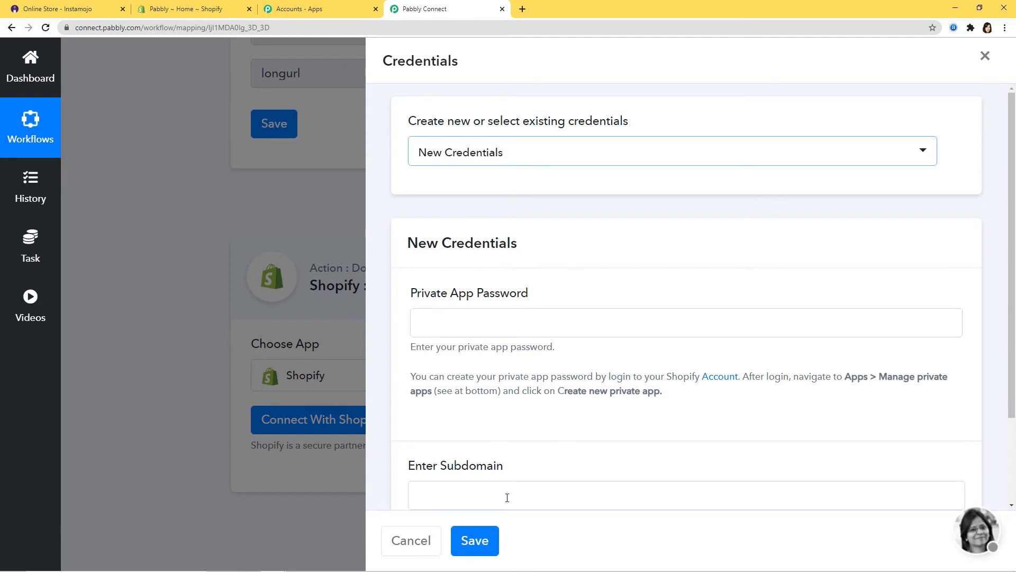
pyautogui.scroll(-1, 577, 443)
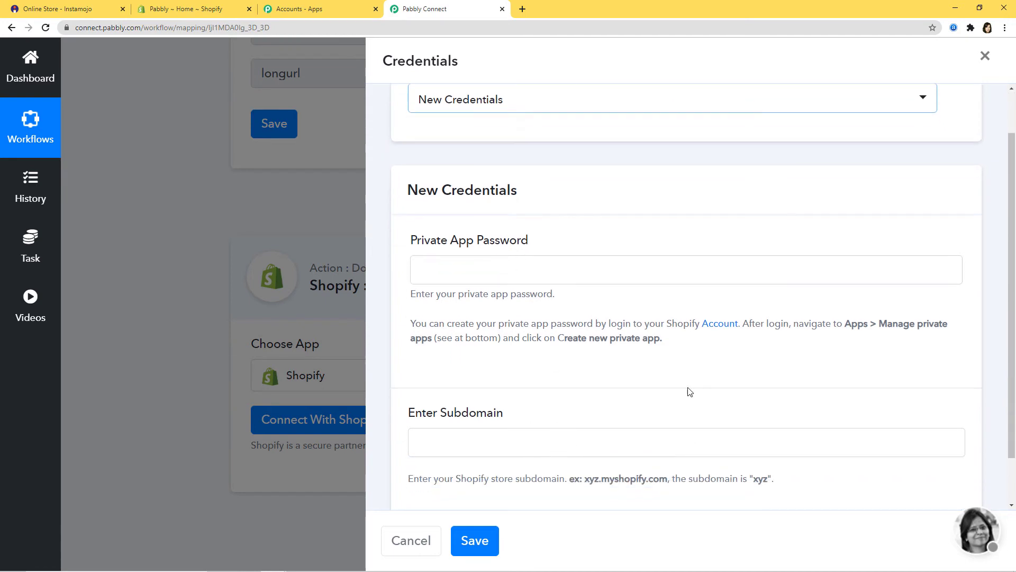
pyautogui.moveTo(463, 292); pyautogui.dragTo(532, 290)
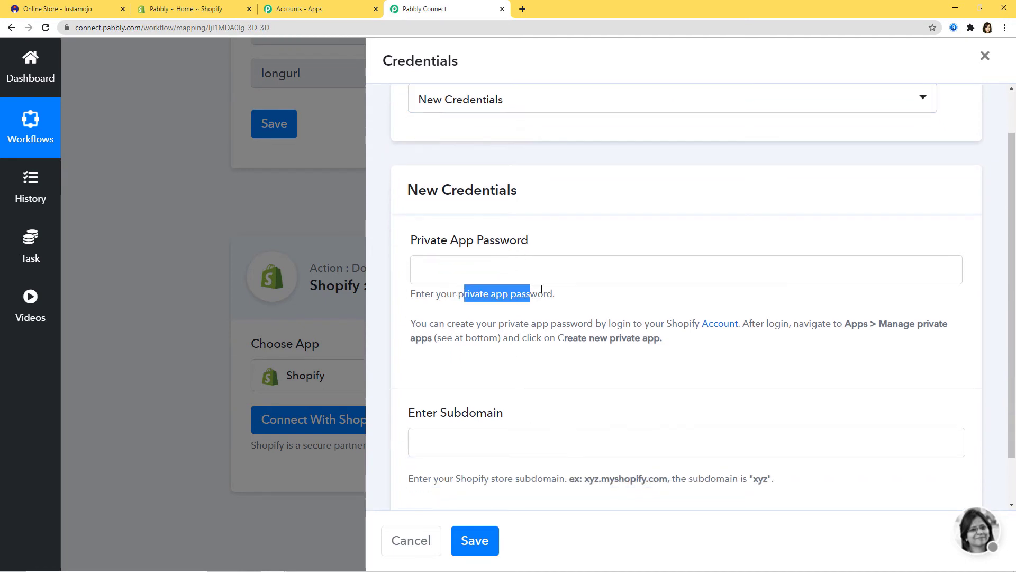
pyautogui.click(581, 290)
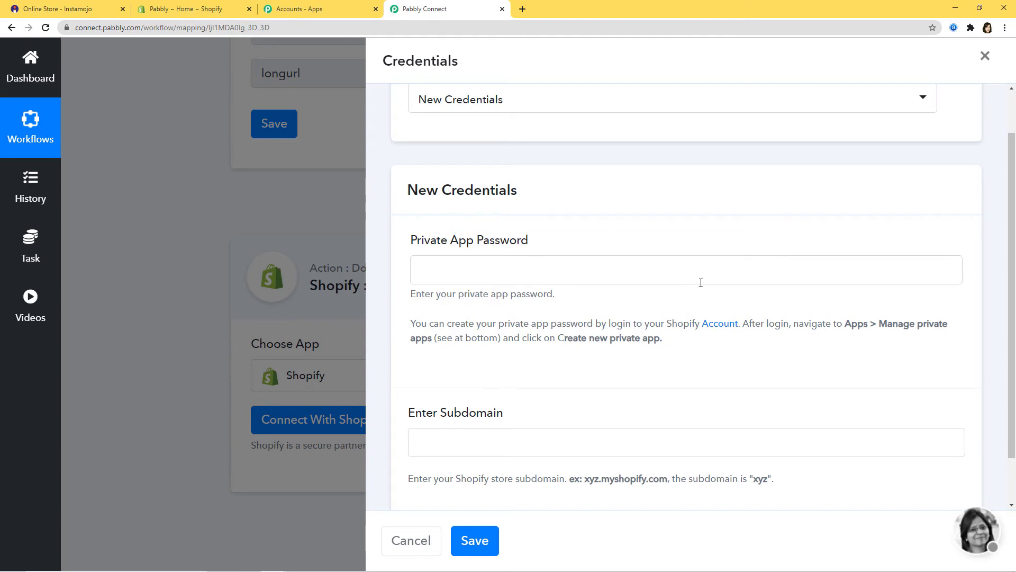
pyautogui.click(190, 11)
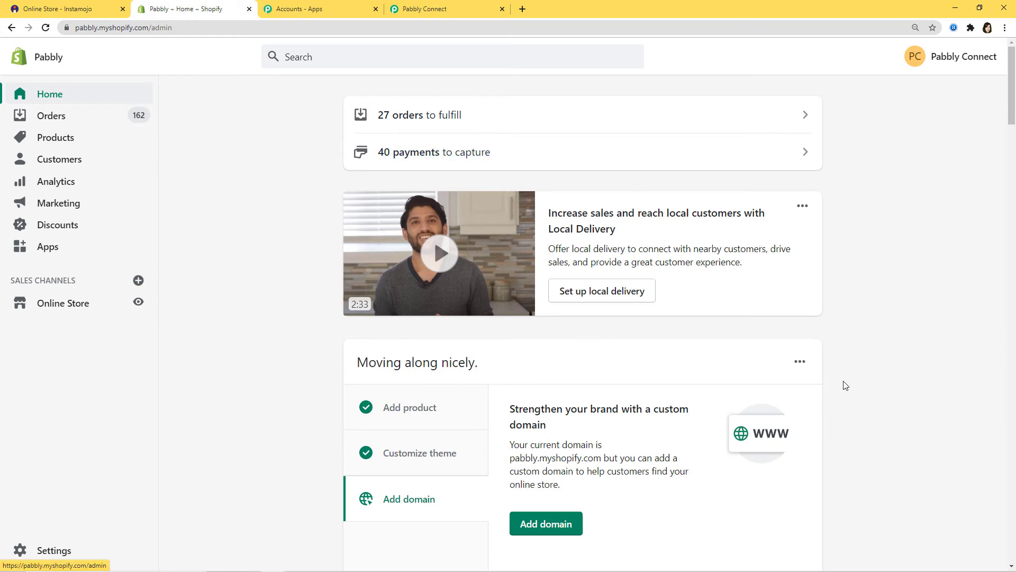
# From Shopify's Apps page, open the private apps list and start a new private app.
pyautogui.click(48, 247)
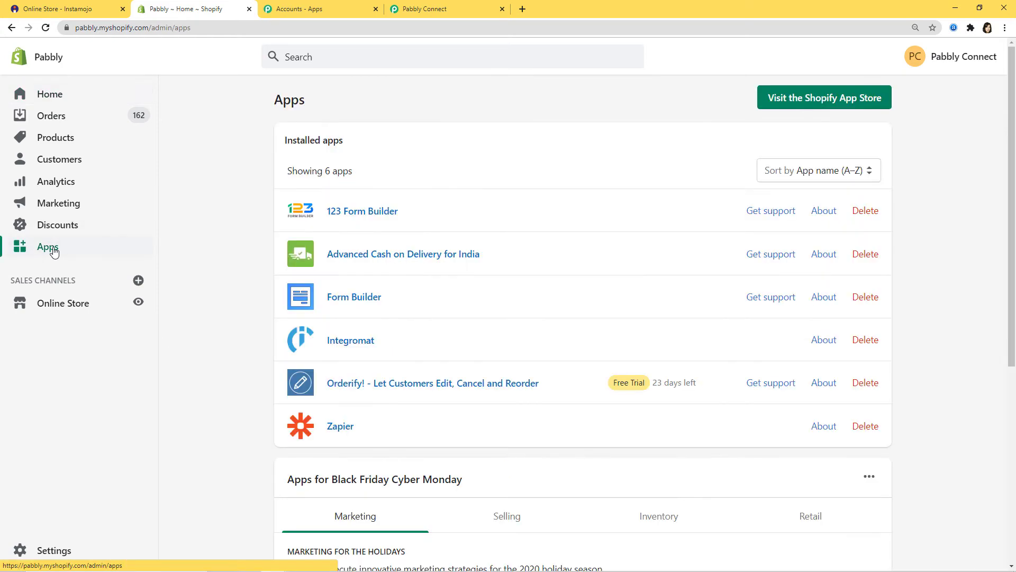
pyautogui.scroll(-6, 586, 266)
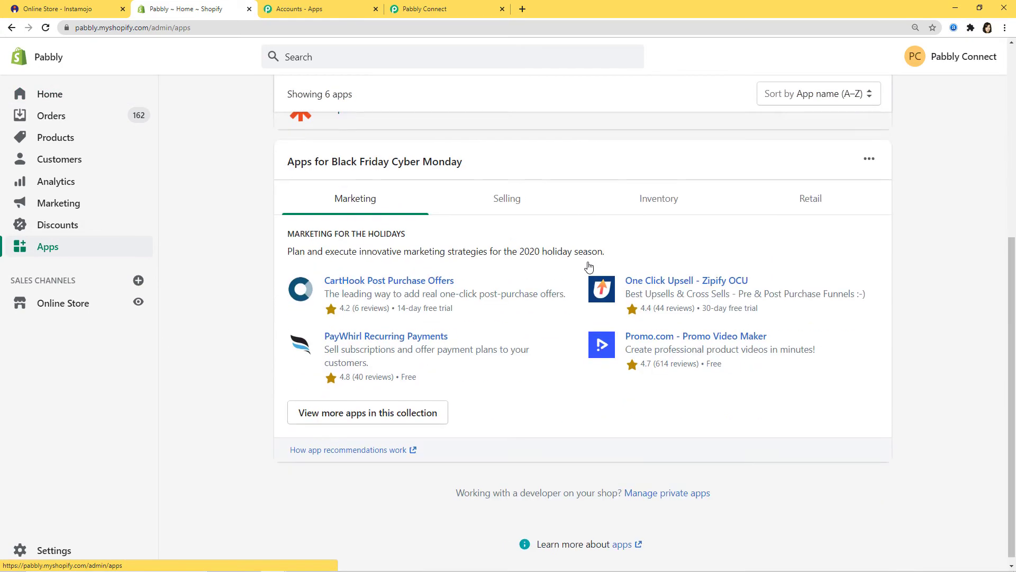
pyautogui.click(656, 486)
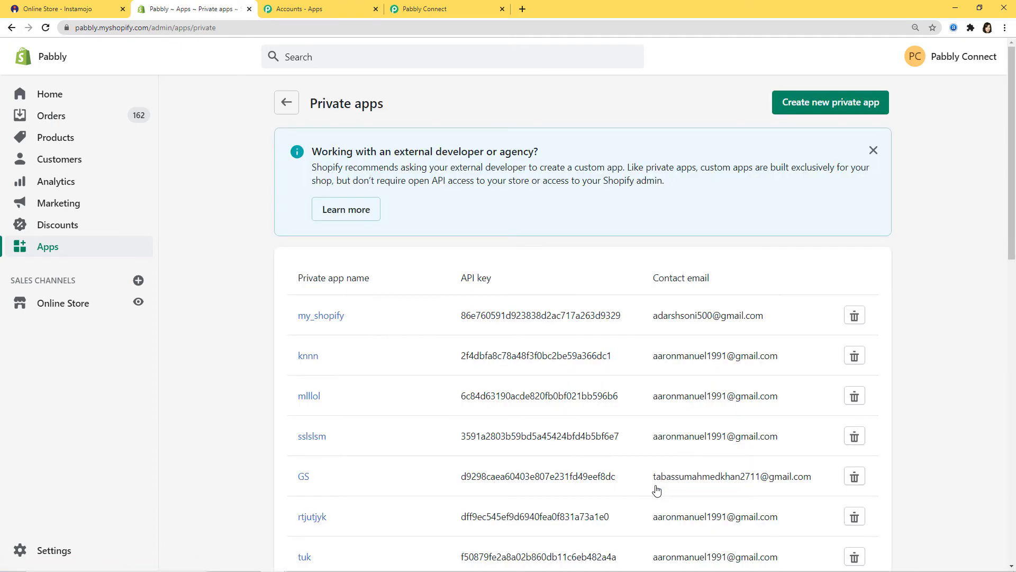
pyautogui.click(851, 103)
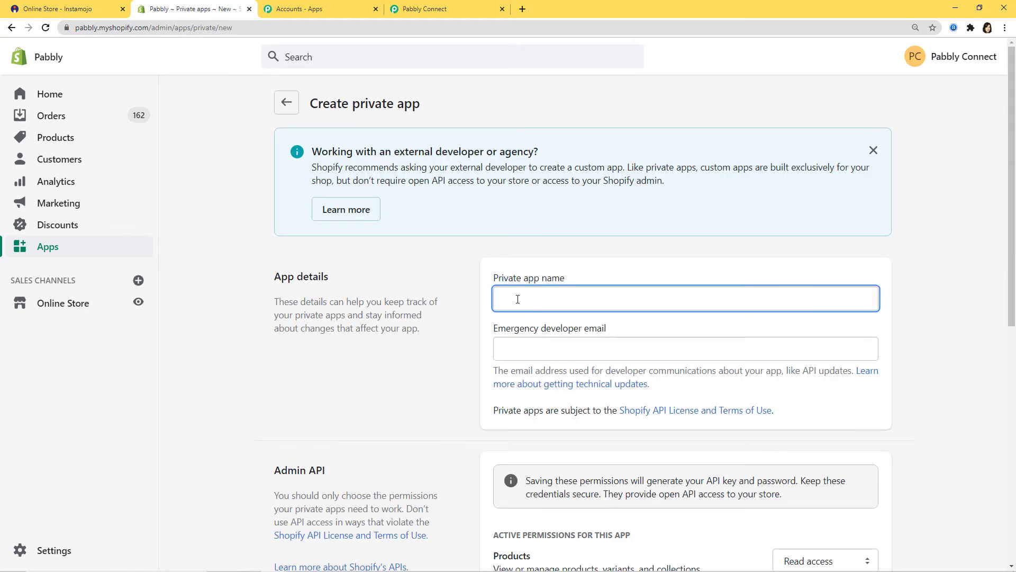
# Name the private app 'Instamojo to Shopify' and enter the emergency developer e-mail address.
pyautogui.write('Instamojo')
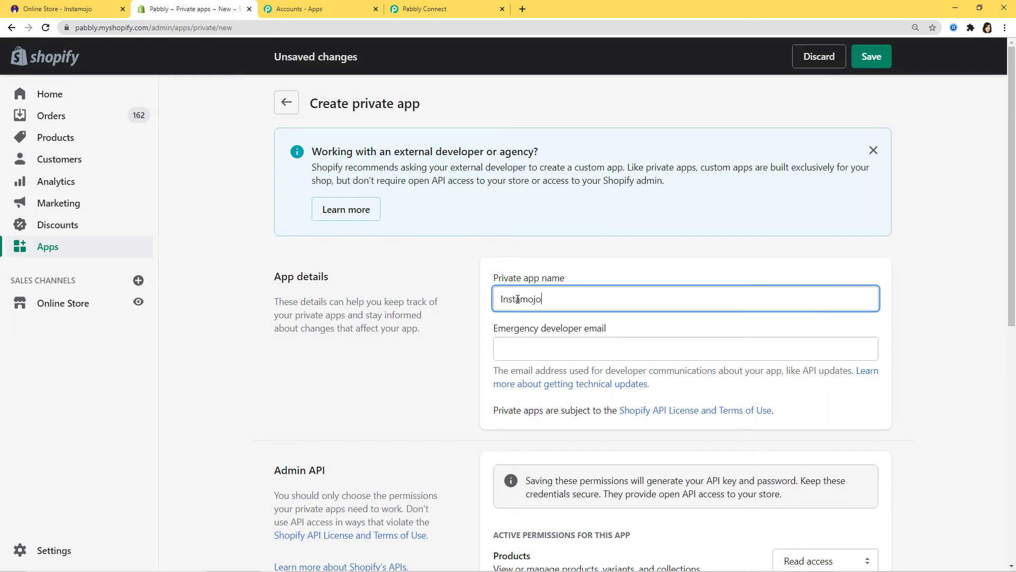
pyautogui.write(' to Shopify')
pyautogui.click(543, 343)
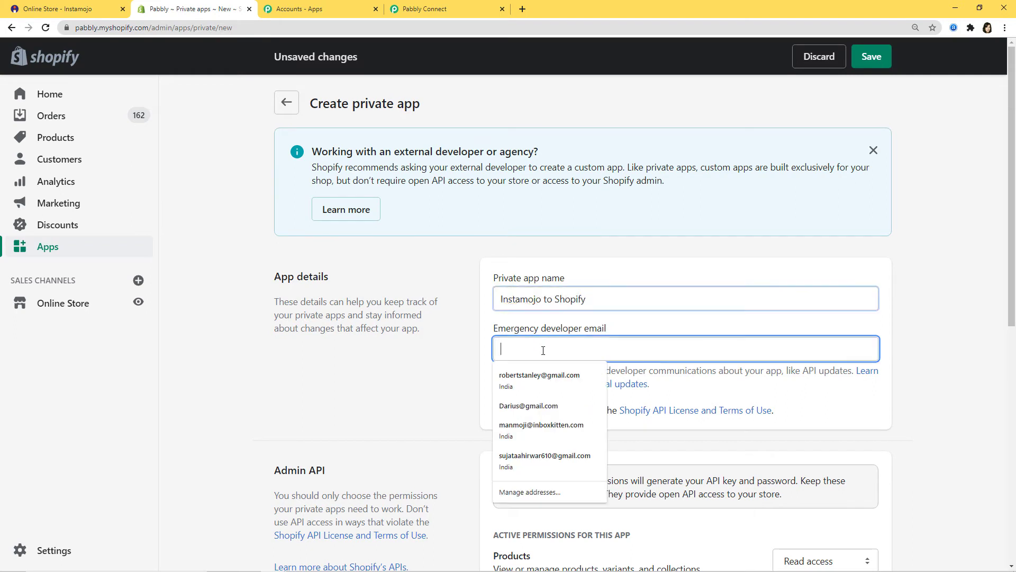
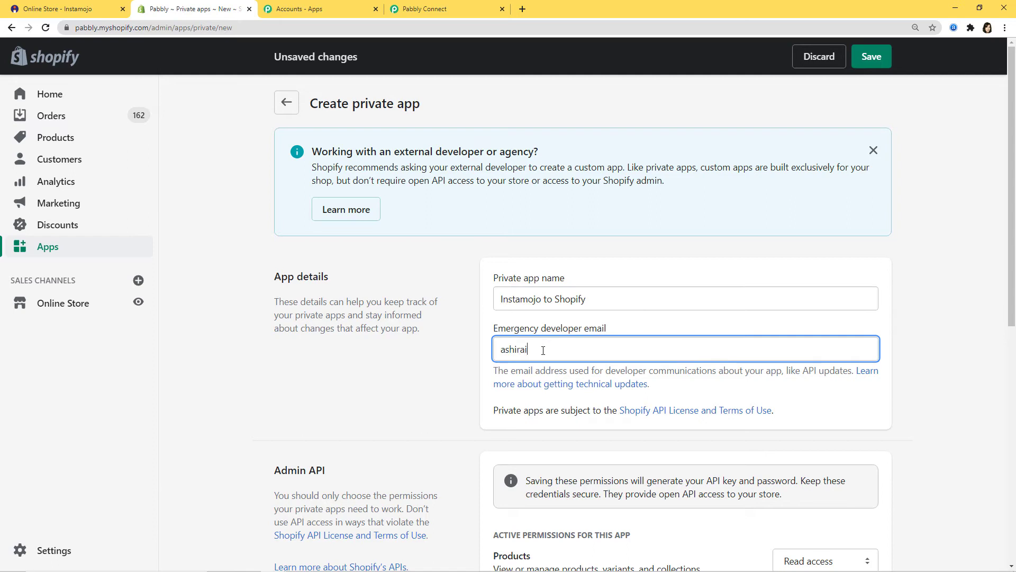
# Give the private app Read and write access to Products and Customers.
pyautogui.scroll(-4, 785, 365)
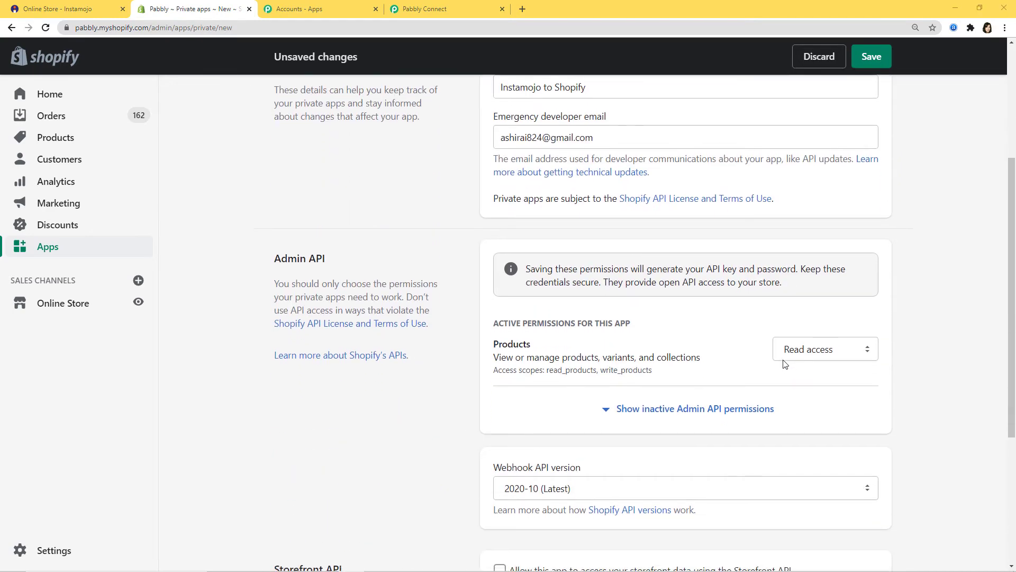
pyautogui.click(824, 350)
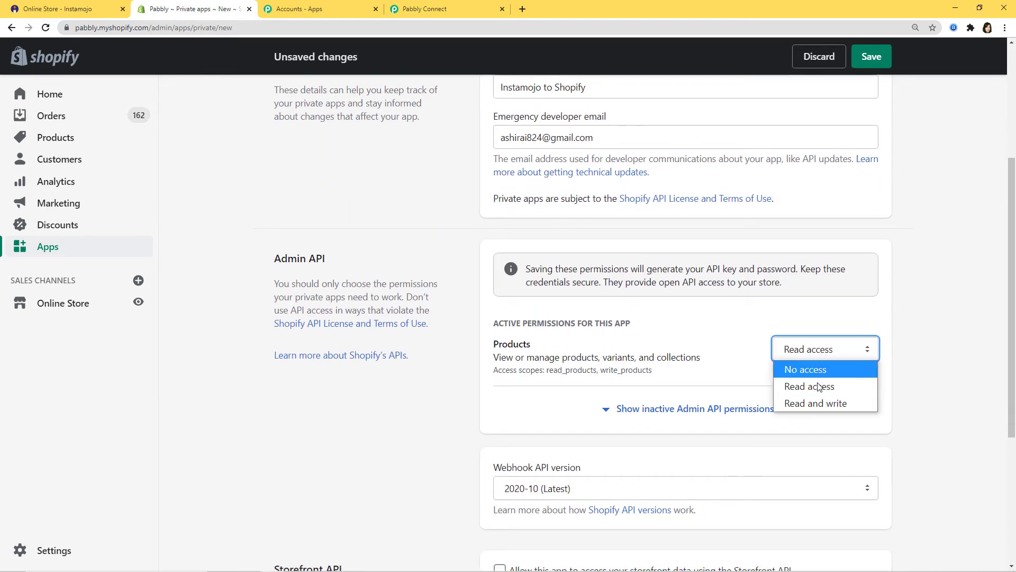
pyautogui.click(815, 404)
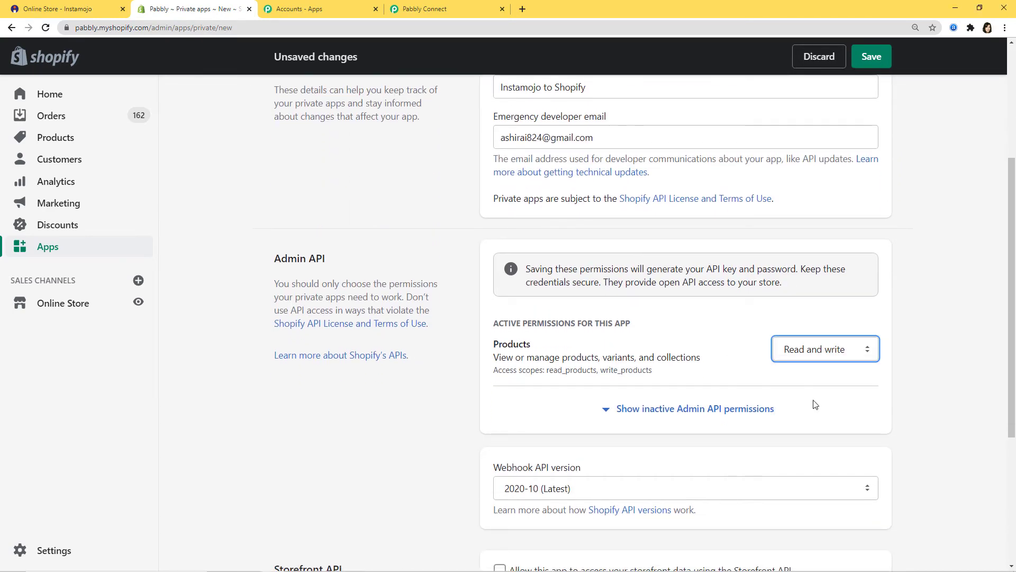
pyautogui.click(669, 411)
pyautogui.scroll(-1, 669, 315)
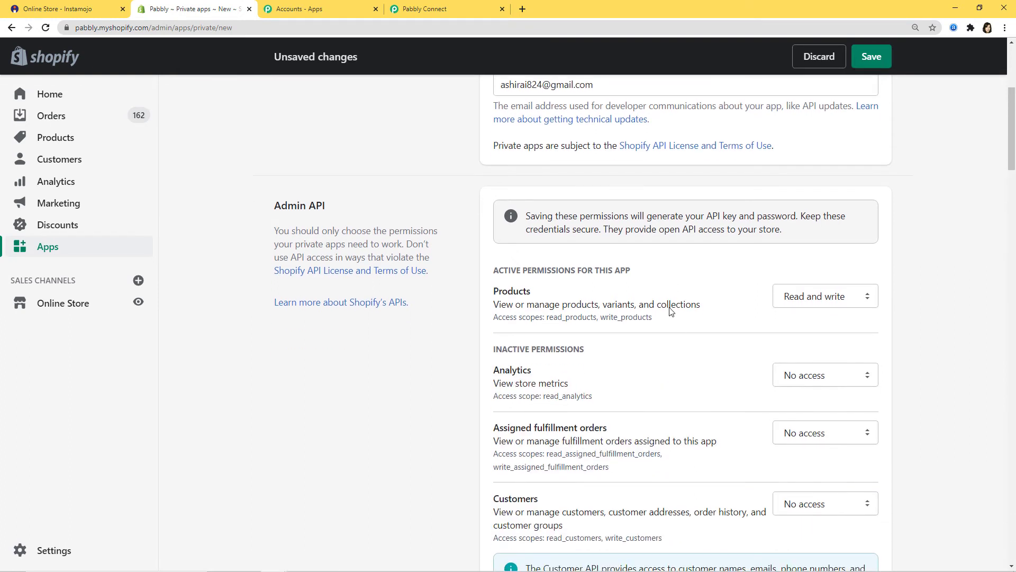
pyautogui.scroll(-3, 658, 309)
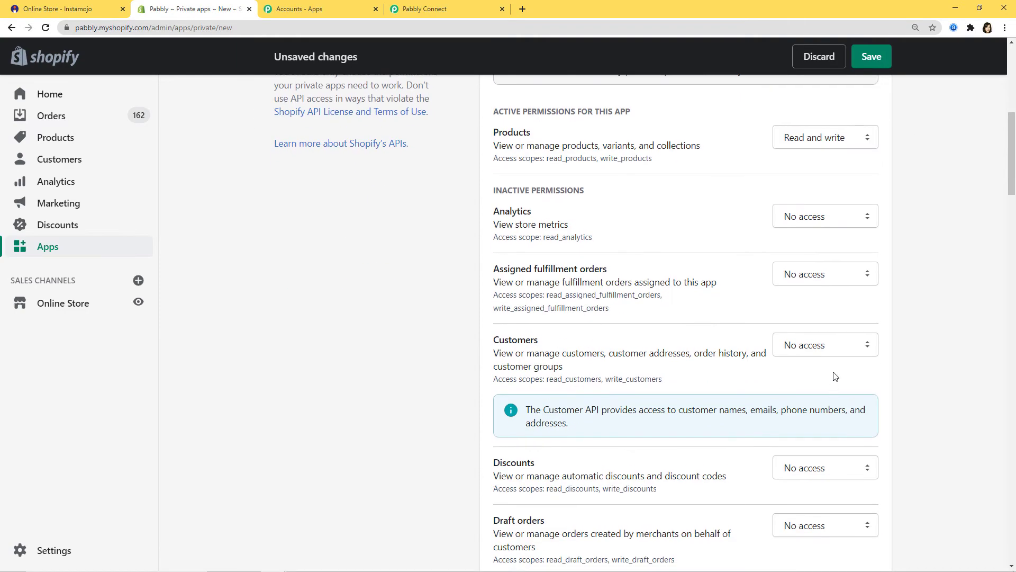
pyautogui.click(830, 347)
pyautogui.click(815, 399)
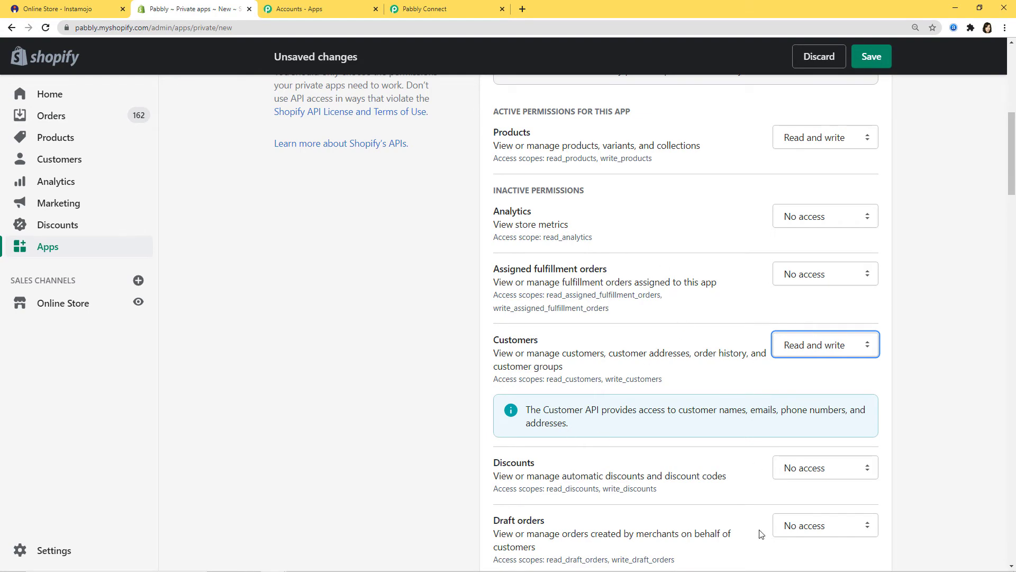
# Save and confirm creation of the Instamojo to Shopify private app.
pyautogui.scroll(-3, 707, 451)
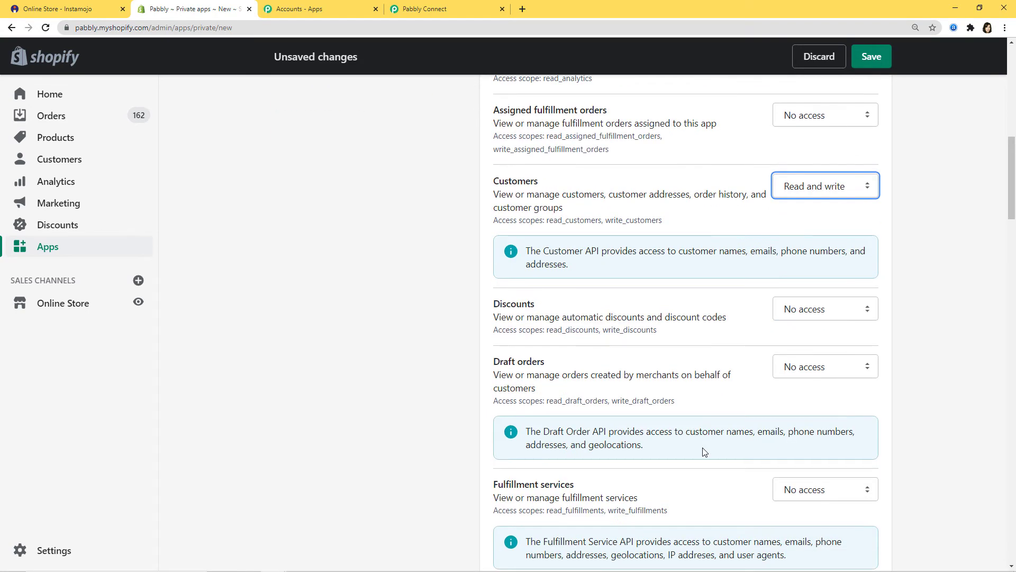
pyautogui.scroll(7, 704, 451)
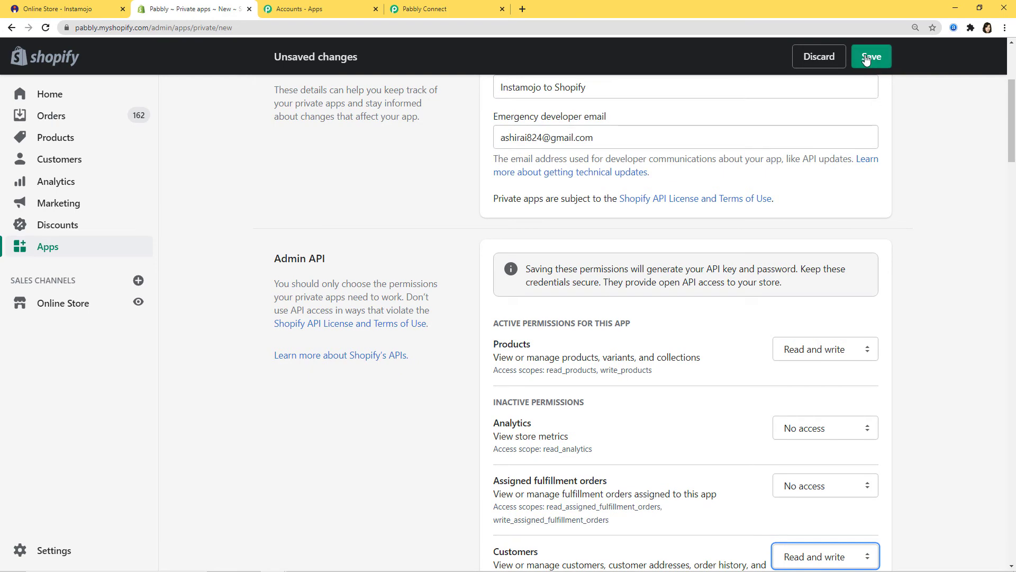
pyautogui.click(858, 56)
pyautogui.click(666, 404)
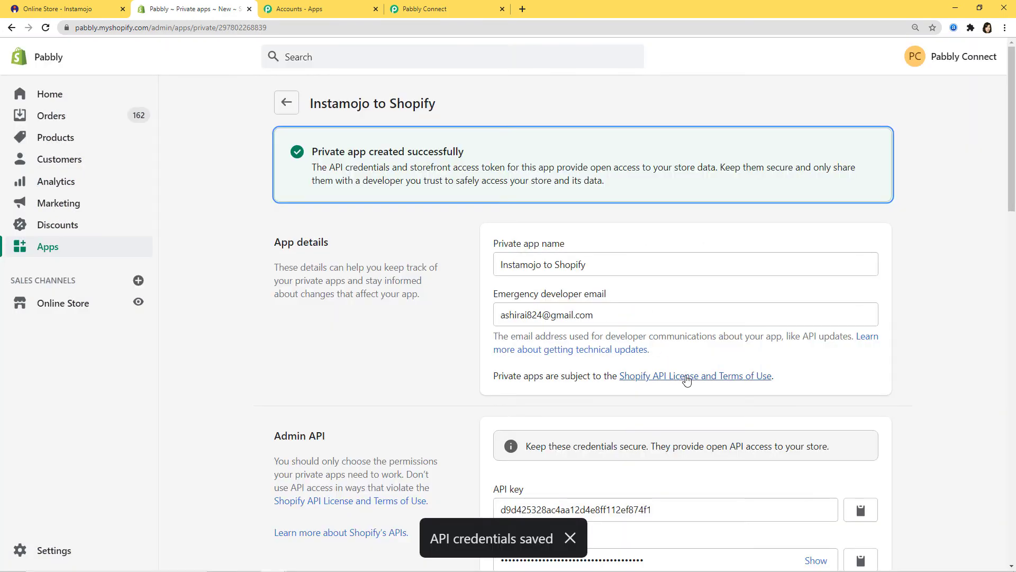
pyautogui.scroll(-5, 687, 379)
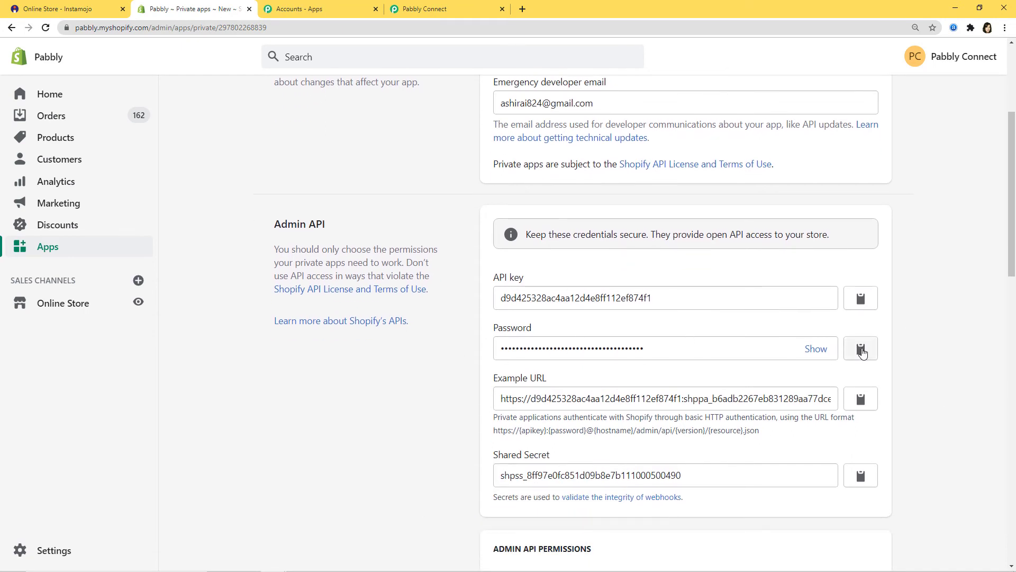
# Copy the Shopify private app password into Pabbly's Private App Password field.
pyautogui.click(871, 345)
pyautogui.click(424, 11)
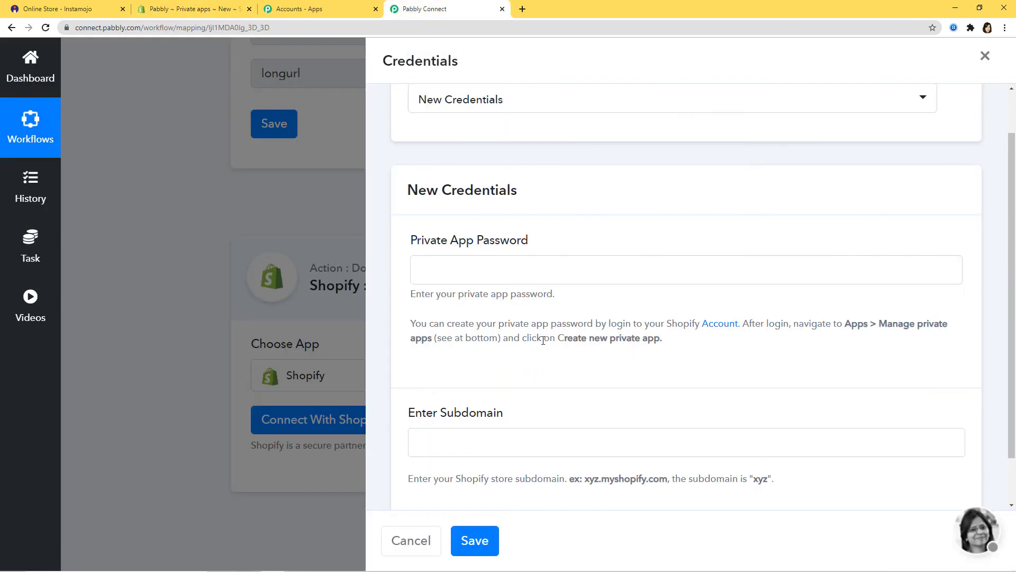
pyautogui.click(503, 262)
pyautogui.hotkey('ctrl', 'v')
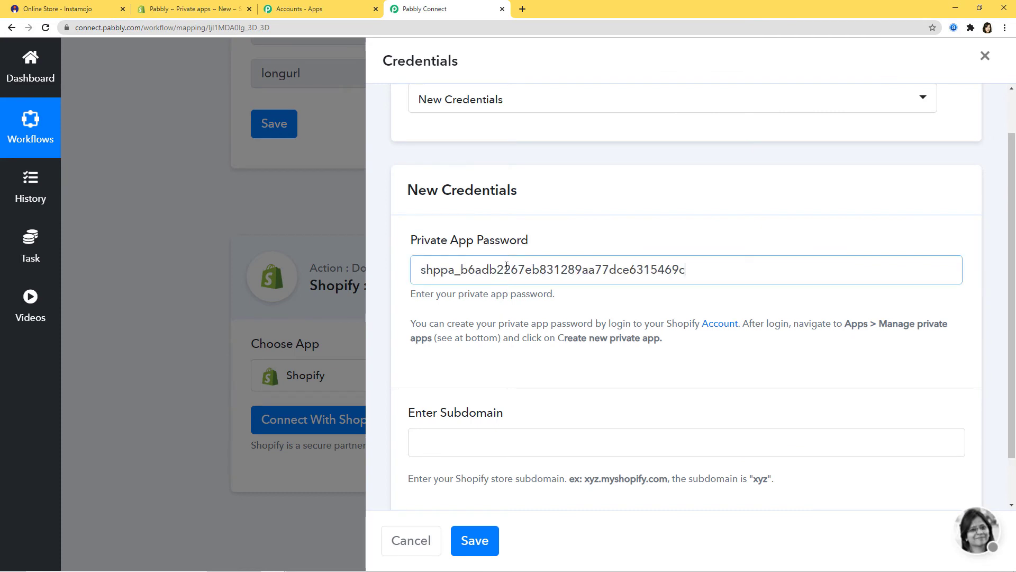
# Copy the subdomain 'pabbly' from the Shopify address into Enter Subdomain and save the connection.
pyautogui.click(185, 11)
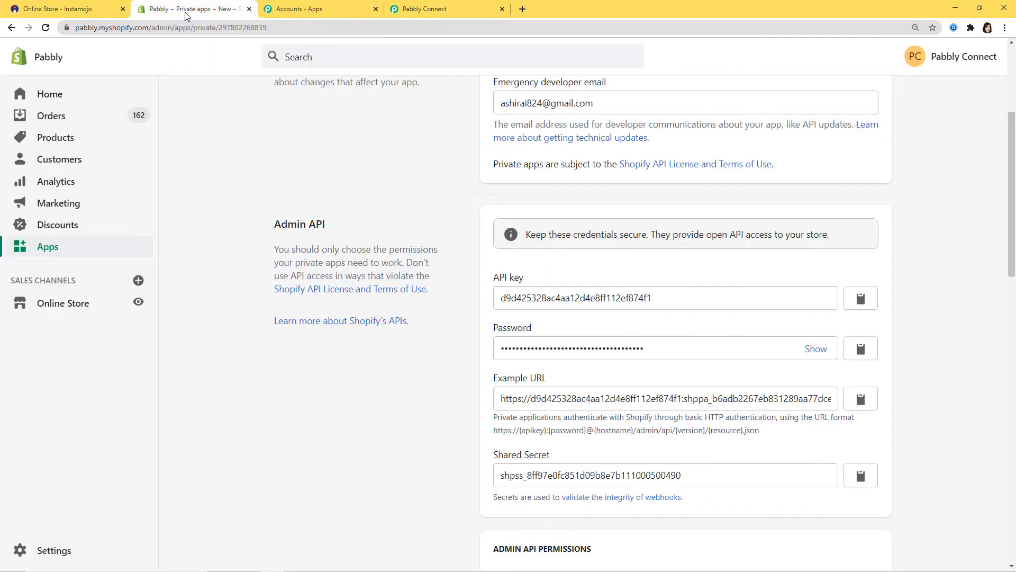
pyautogui.doubleClick(83, 27)
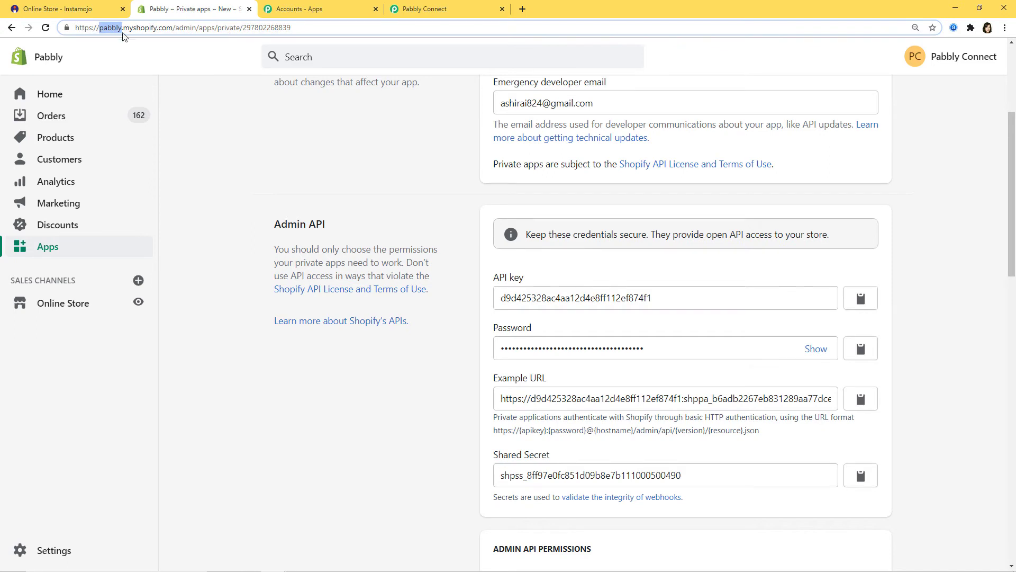
pyautogui.click(445, 8)
pyautogui.click(472, 442)
pyautogui.hotkey('ctrl', 'v')
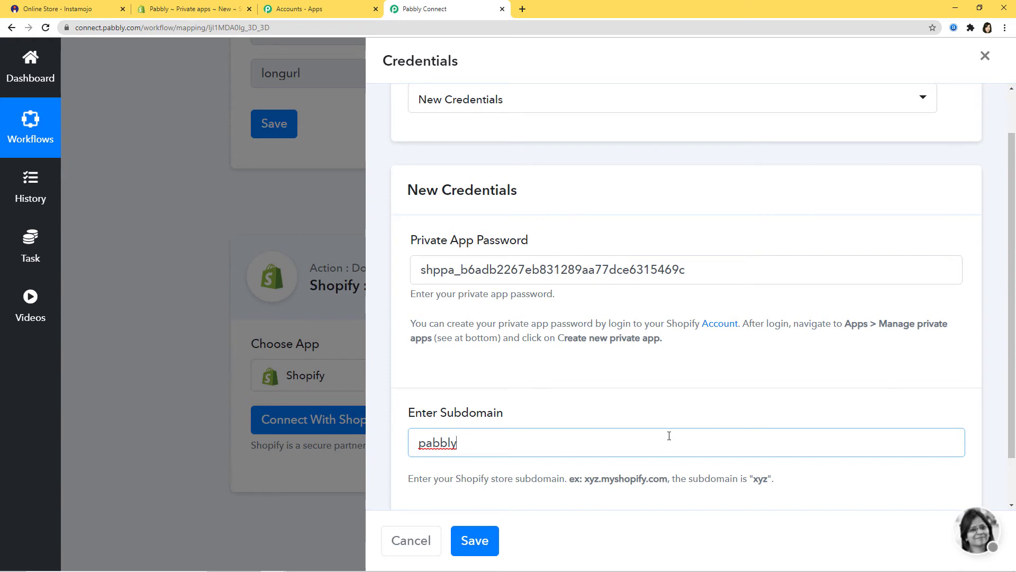
pyautogui.click(475, 541)
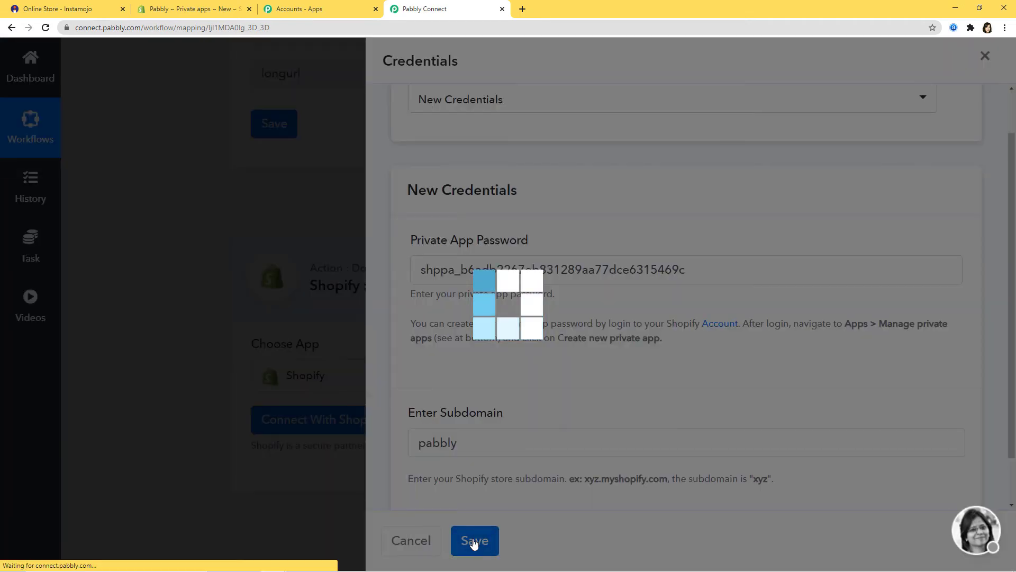
pyautogui.scroll(-5, 900, 404)
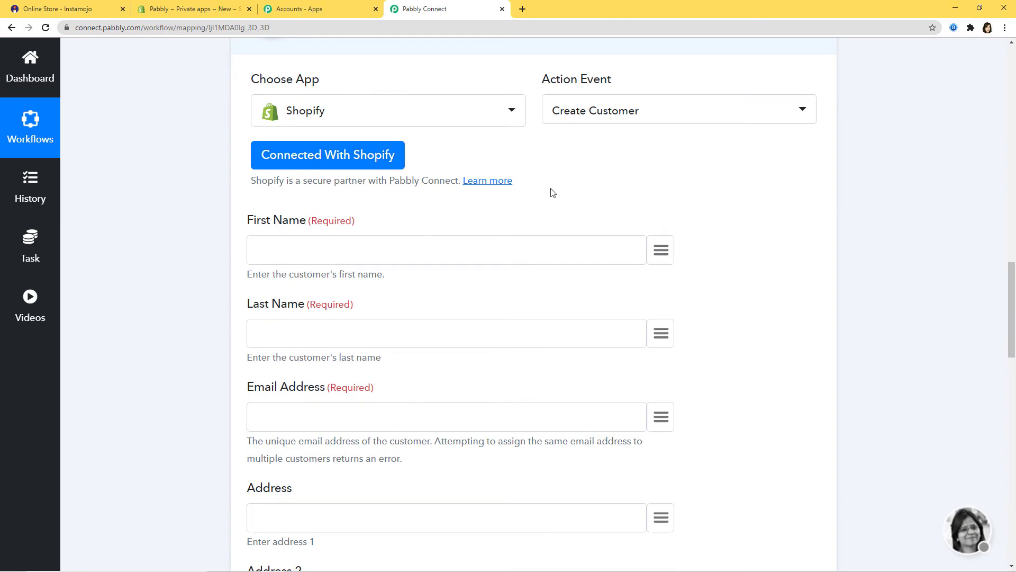
pyautogui.scroll(13, 899, 317)
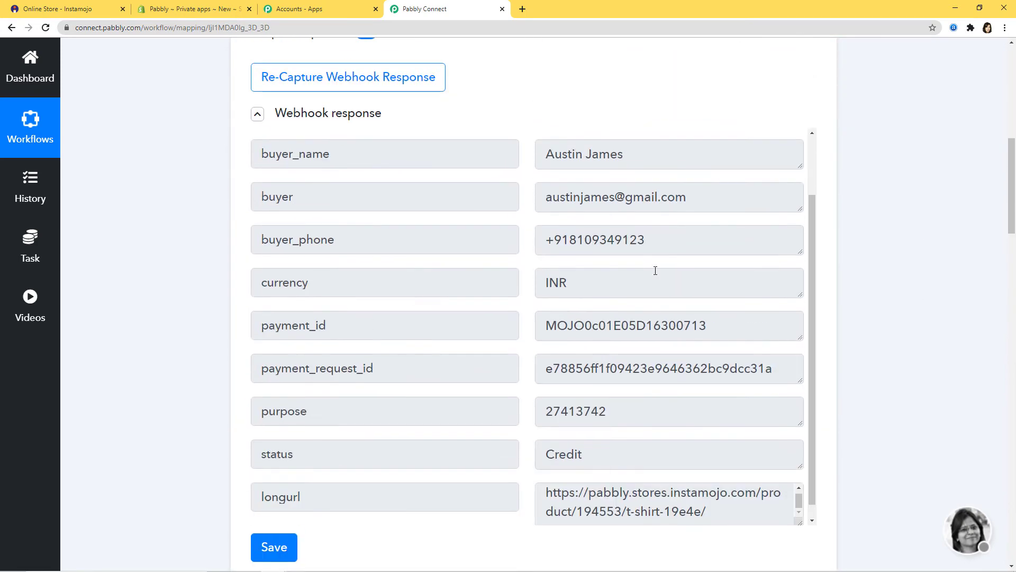
pyautogui.scroll(-11, 846, 372)
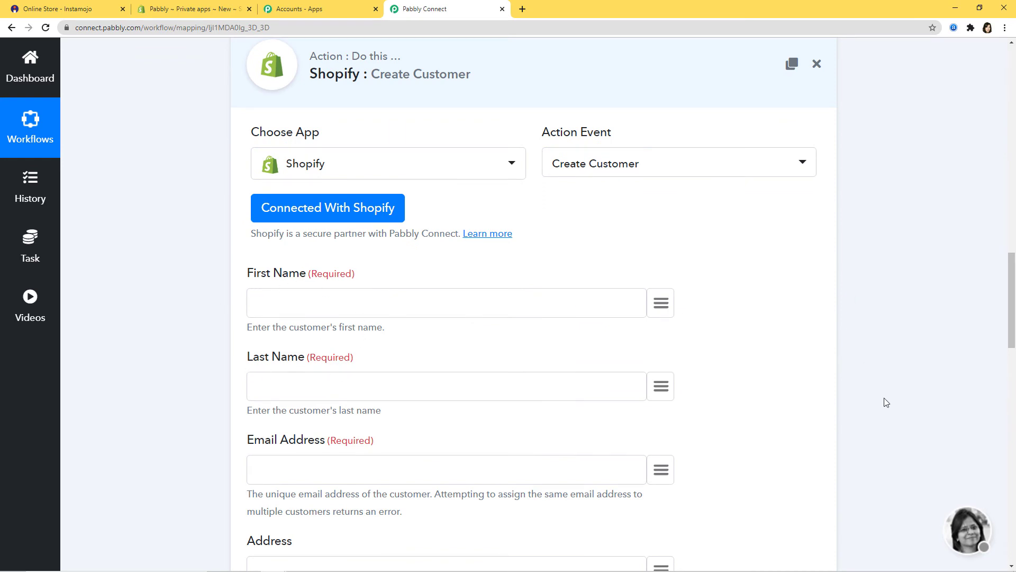
pyautogui.scroll(12, 884, 402)
pyautogui.scroll(1, 892, 401)
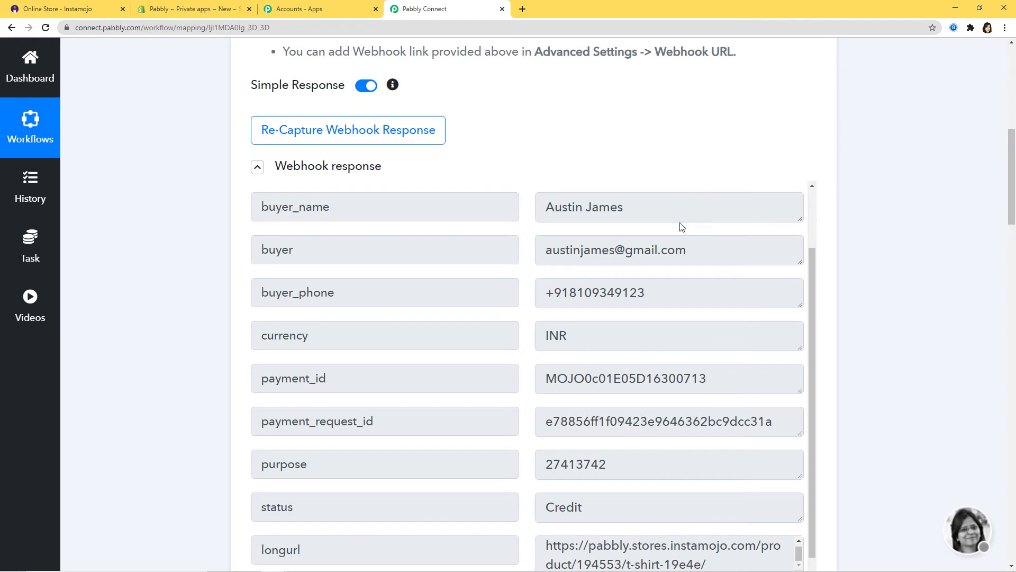
pyautogui.scroll(-12, 925, 285)
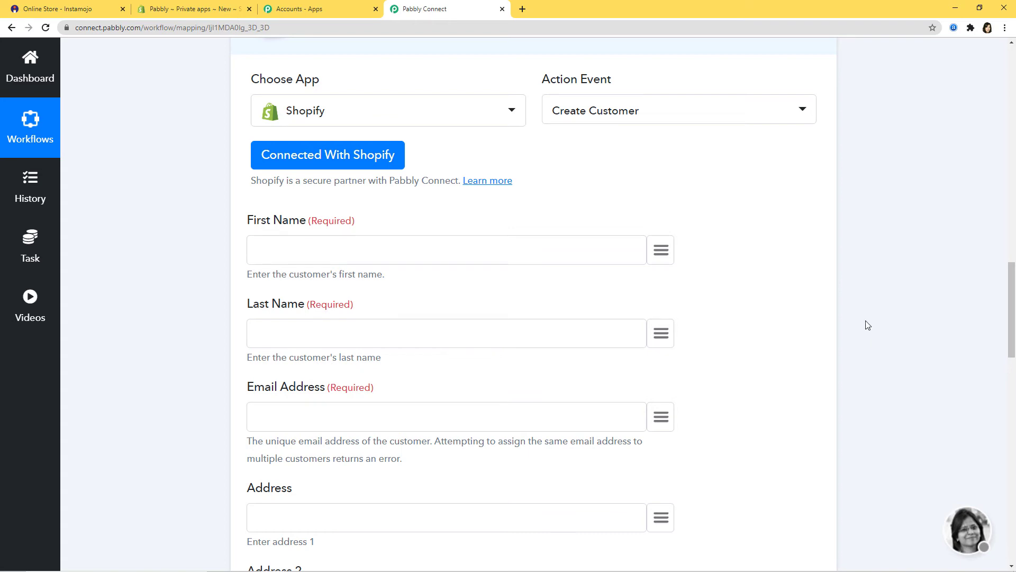
pyautogui.scroll(5, 907, 319)
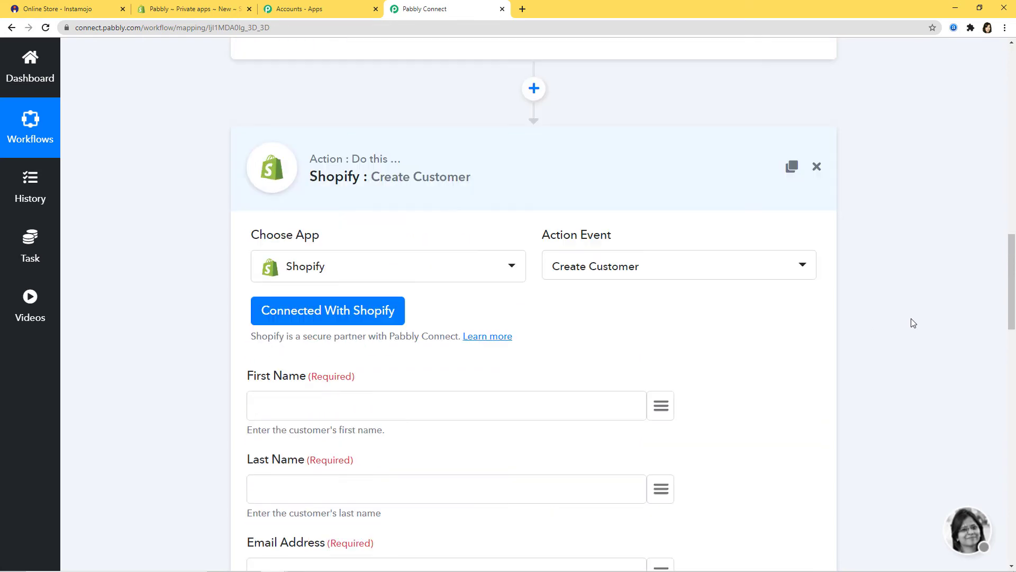
pyautogui.scroll(3, 914, 318)
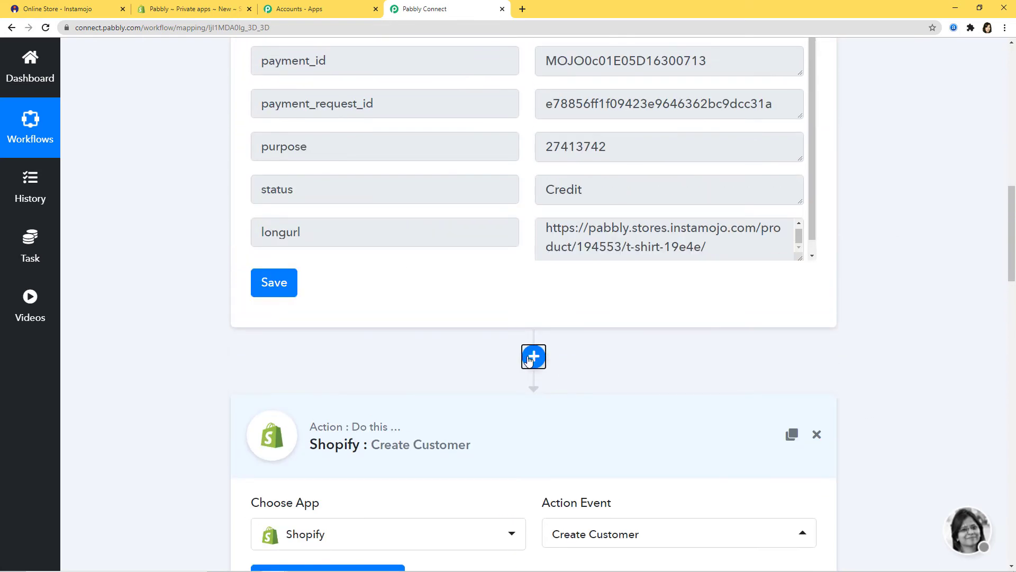
# Insert a Text Formatter step before Shopify with the Split Text event and connect it.
pyautogui.click(529, 358)
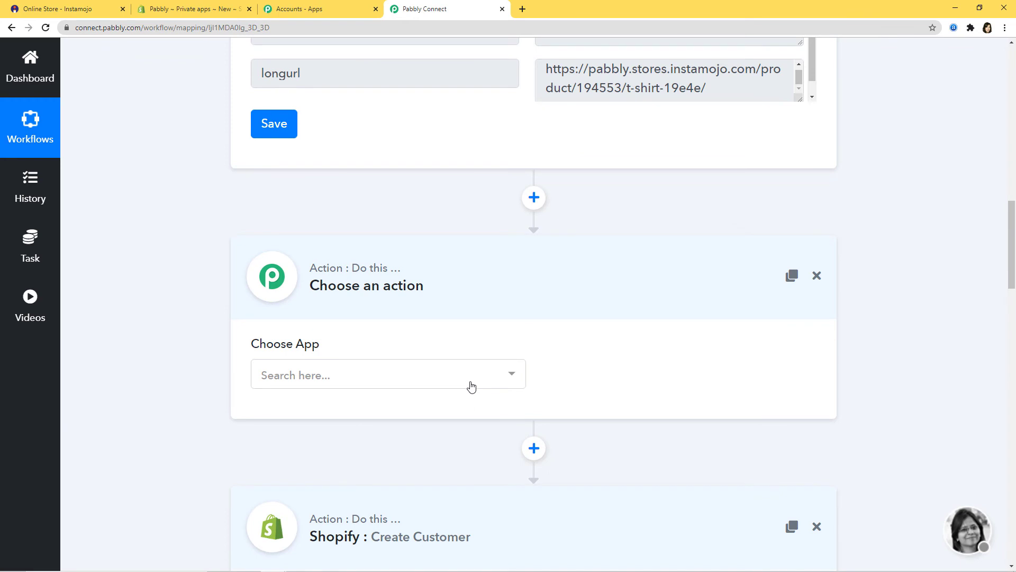
pyautogui.click(470, 386)
pyautogui.write('text')
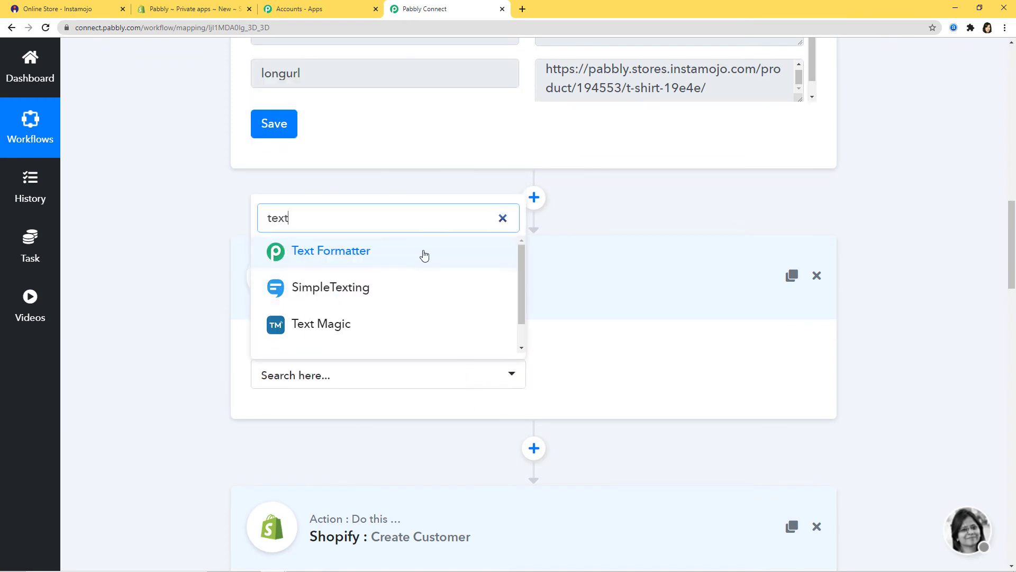
pyautogui.click(422, 254)
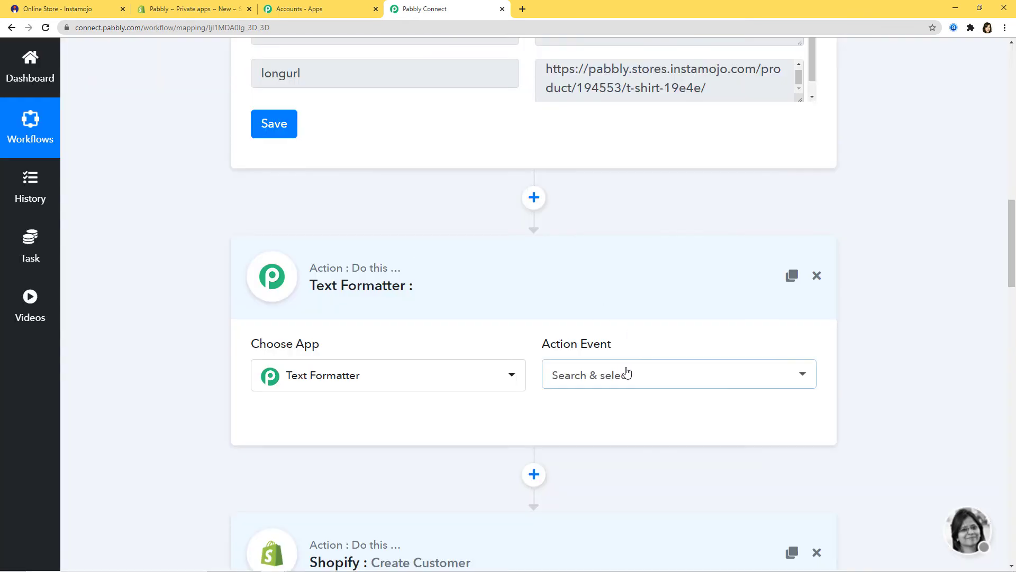
pyautogui.click(627, 373)
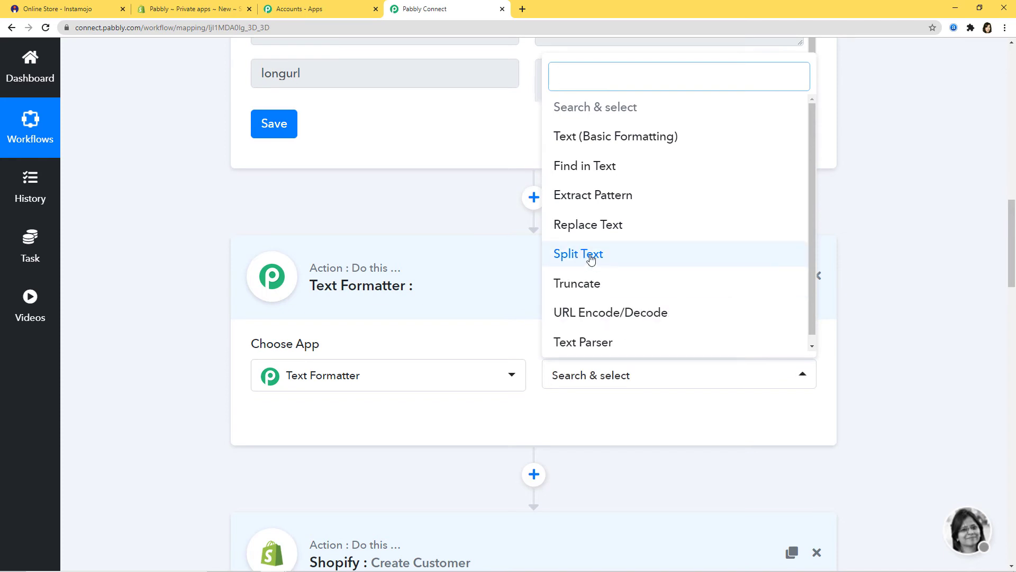
pyautogui.click(592, 256)
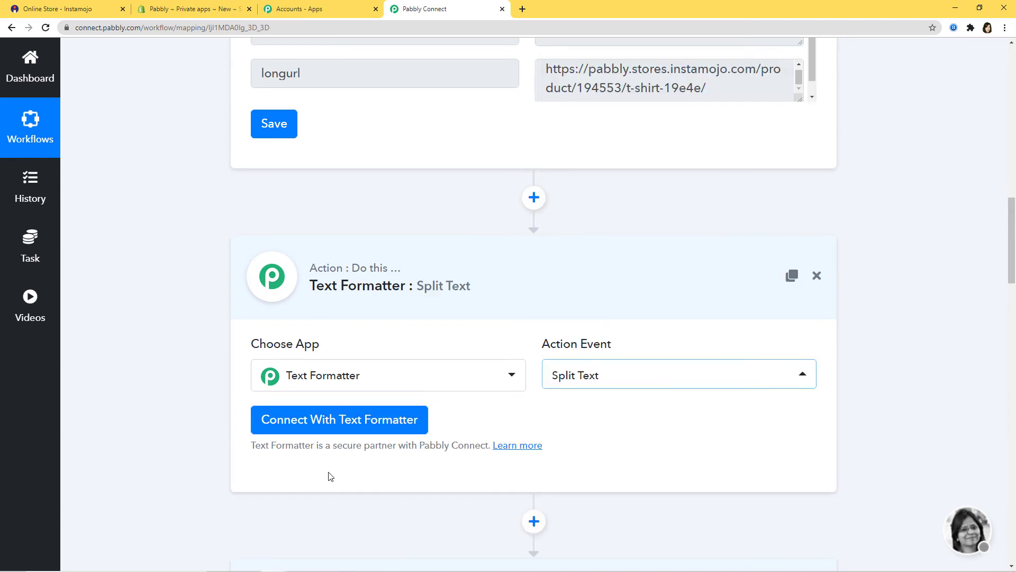
pyautogui.click(356, 428)
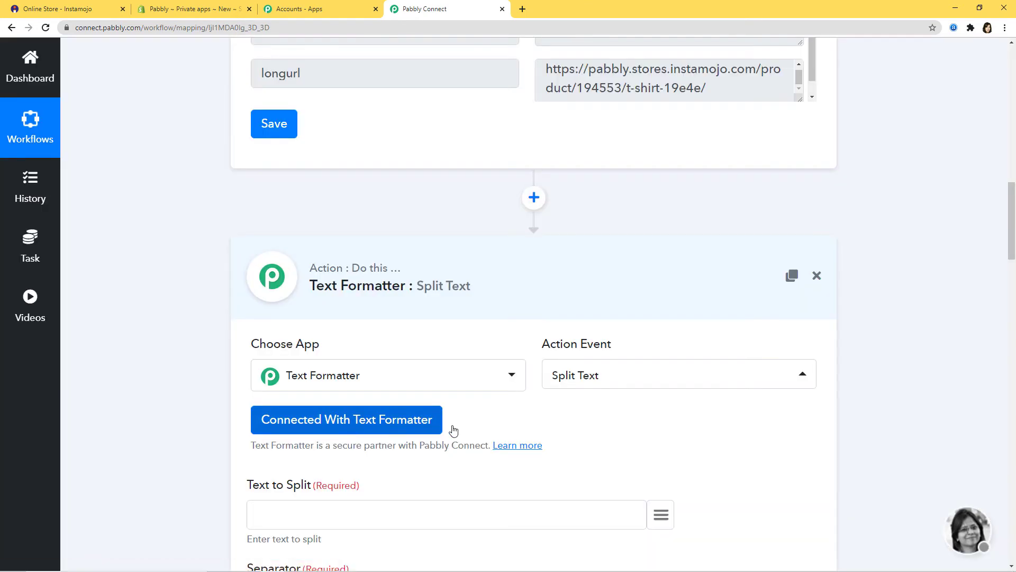
# Split buyer_name using {{space}} as the separator, with Segment Index set to All.
pyautogui.scroll(-2, 721, 443)
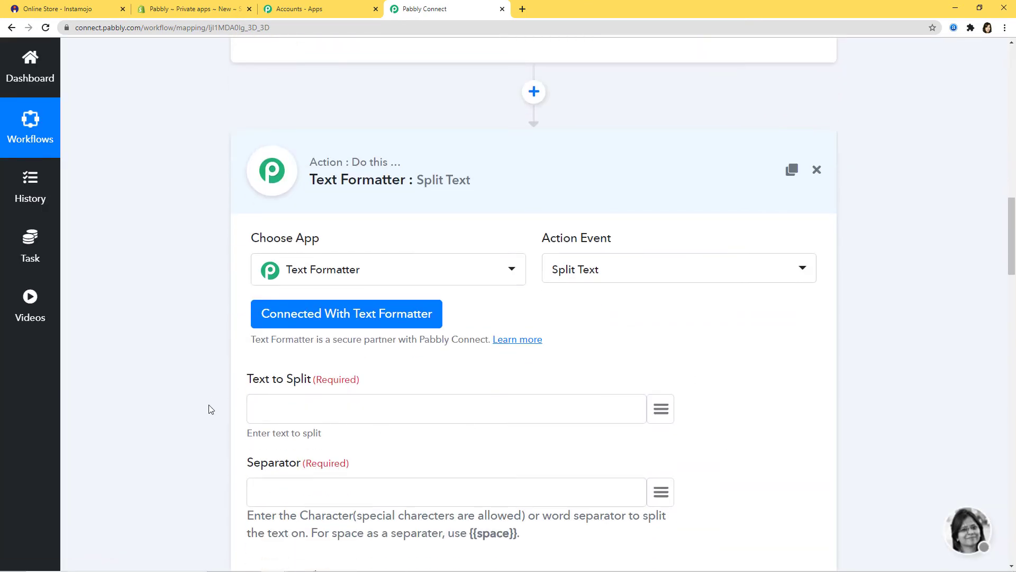
pyautogui.scroll(-1, 438, 417)
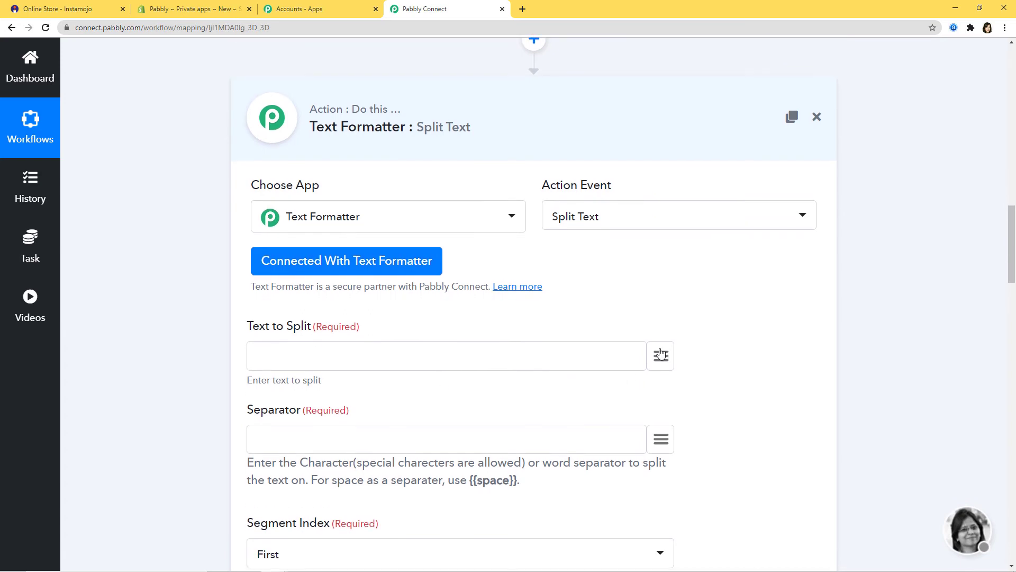
pyautogui.click(662, 356)
pyautogui.click(564, 237)
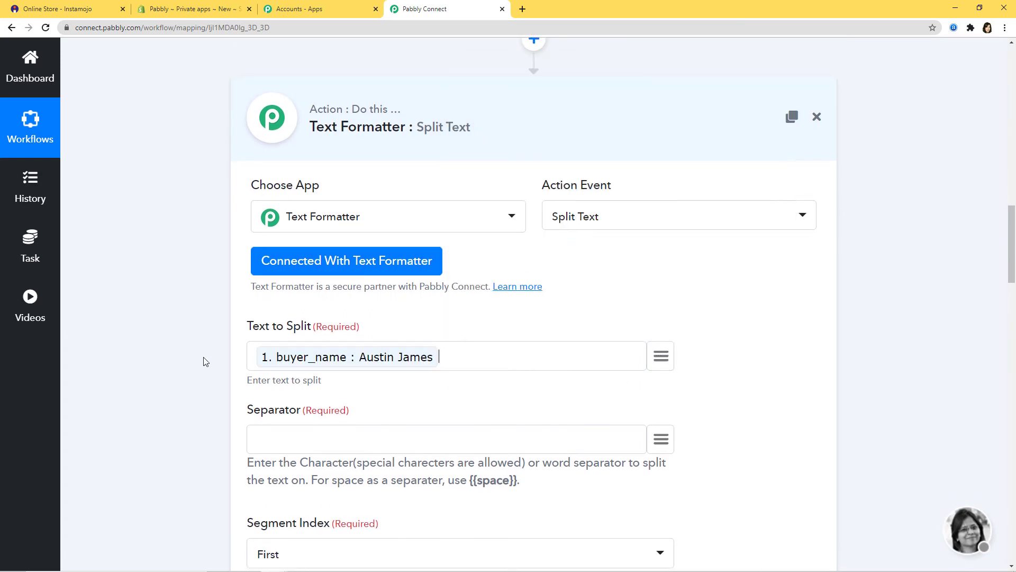
pyautogui.scroll(-1, 492, 415)
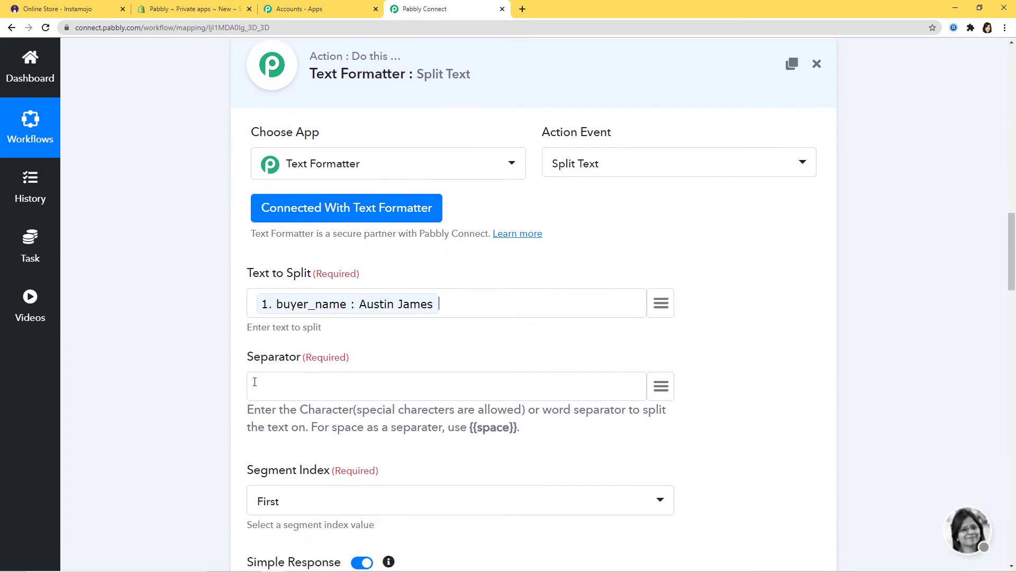
pyautogui.moveTo(470, 428); pyautogui.dragTo(520, 428)
pyautogui.hotkey('ctrl', 'c')
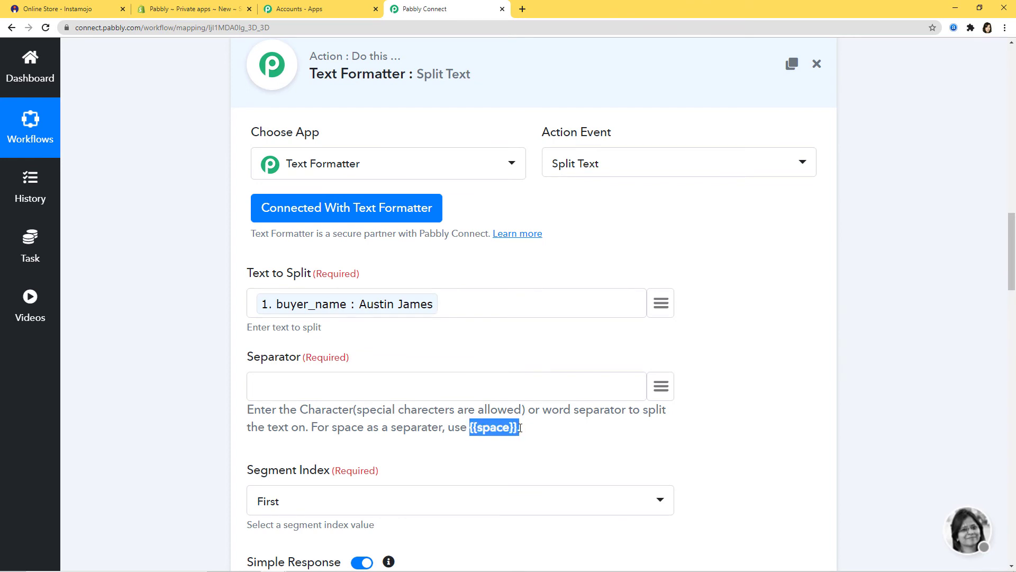
pyautogui.click(343, 400)
pyautogui.hotkey('ctrl', 'v')
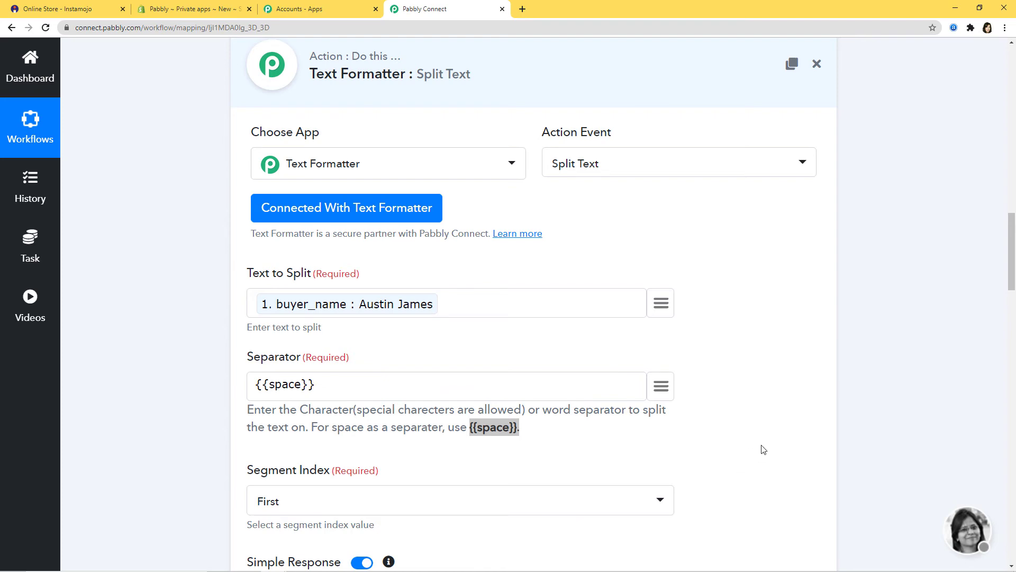
pyautogui.scroll(-3, 762, 450)
pyautogui.click(652, 344)
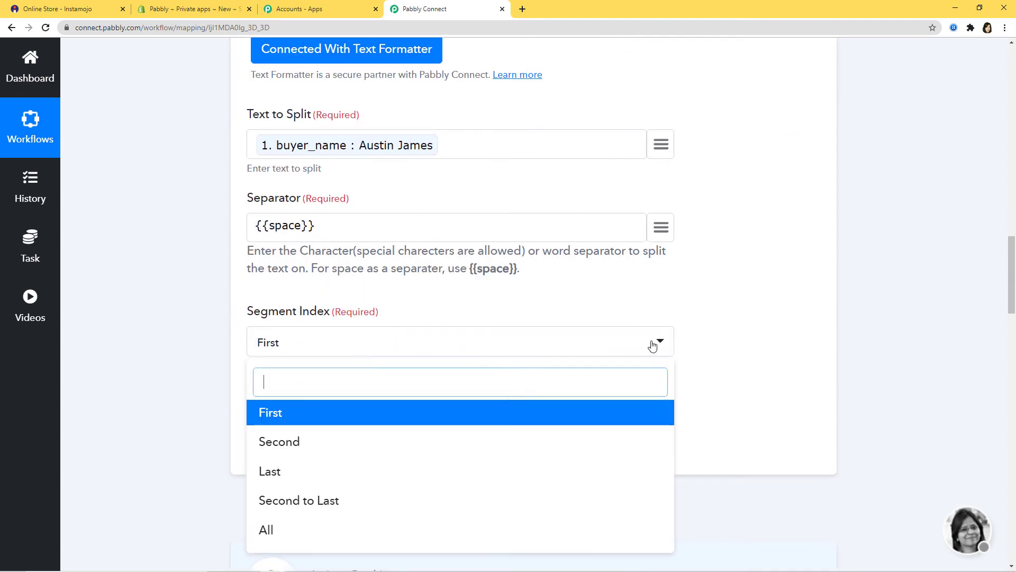
pyautogui.click(295, 522)
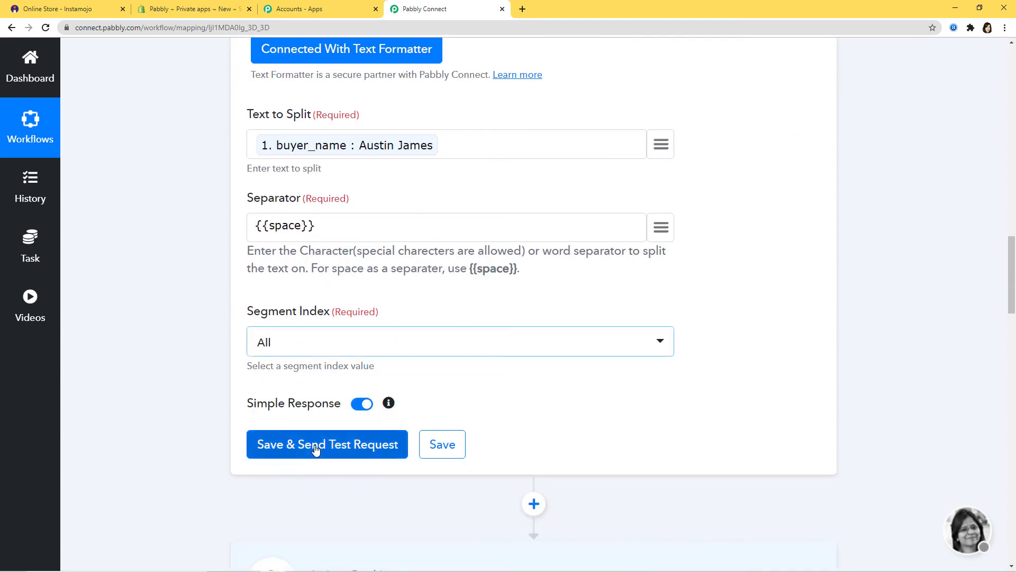
# Test the split step, then save it and dismiss the confirmation.
pyautogui.click(315, 444)
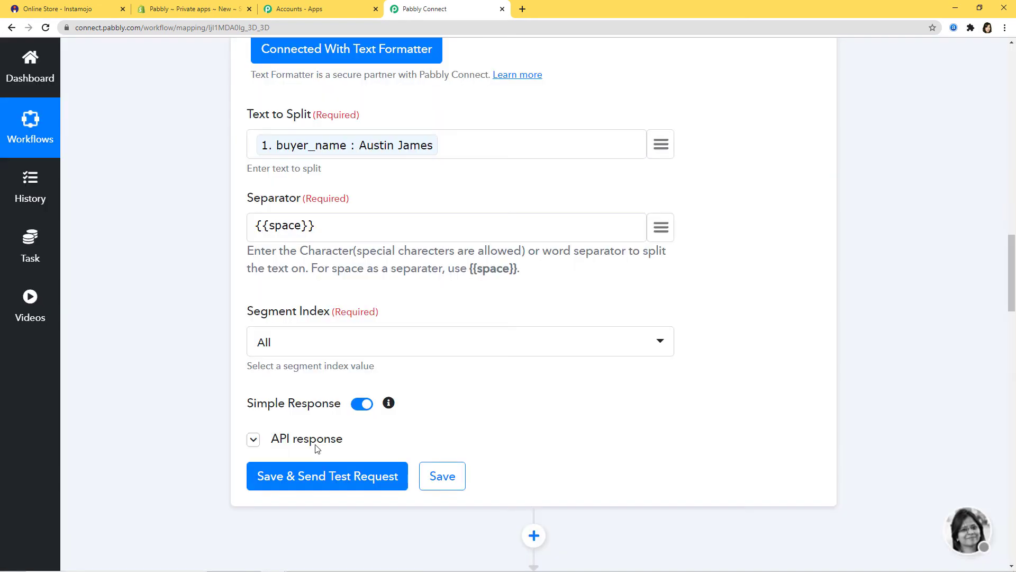
pyautogui.scroll(-2, 751, 353)
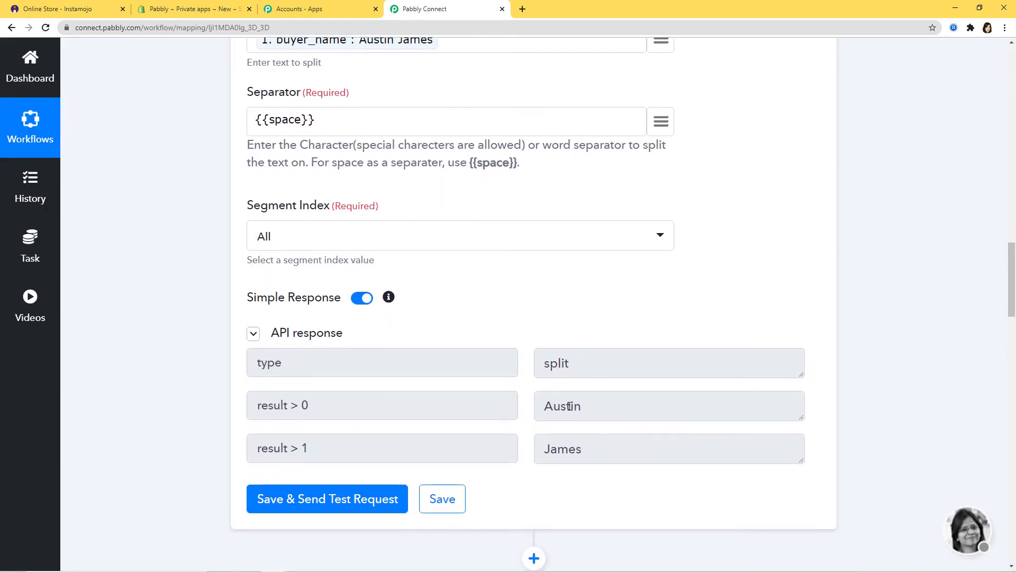
pyautogui.click(441, 501)
pyautogui.click(545, 387)
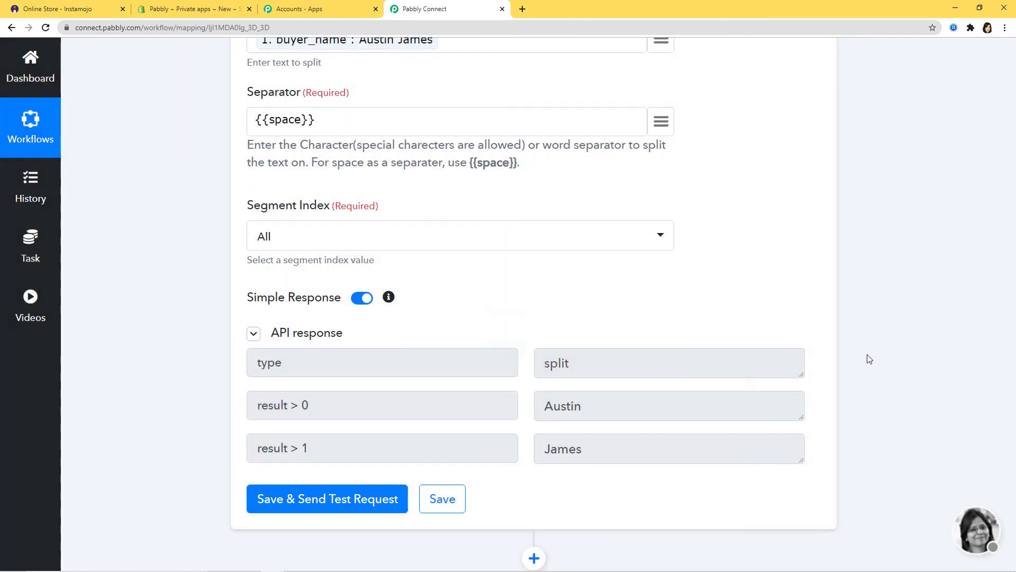
pyautogui.scroll(-3, 867, 354)
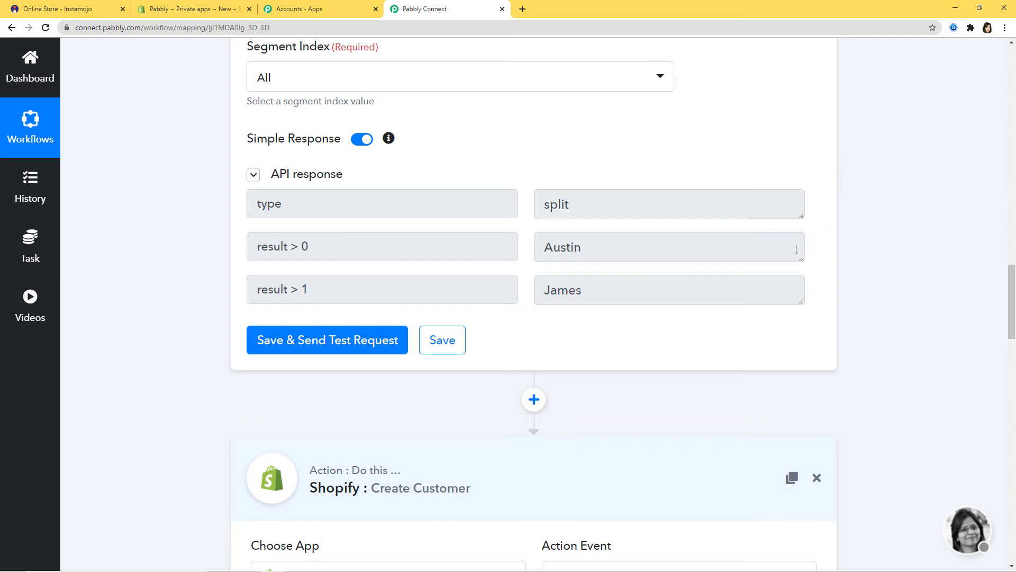
pyautogui.scroll(-8, 811, 254)
pyautogui.scroll(-2, 809, 314)
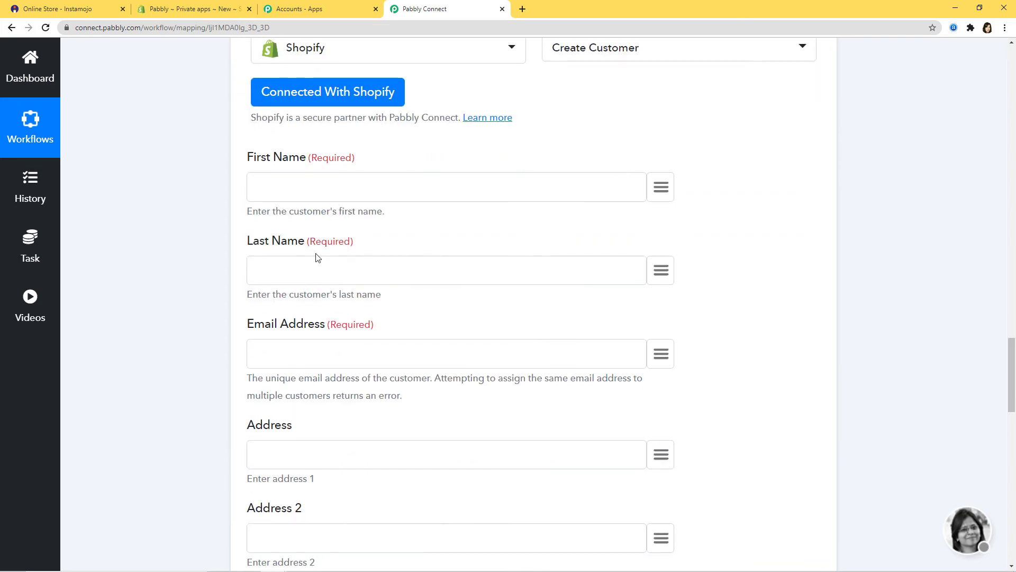
# Map split result 0 to First Name, result 1 to Last Name, and buyer email to Email.
pyautogui.click(661, 187)
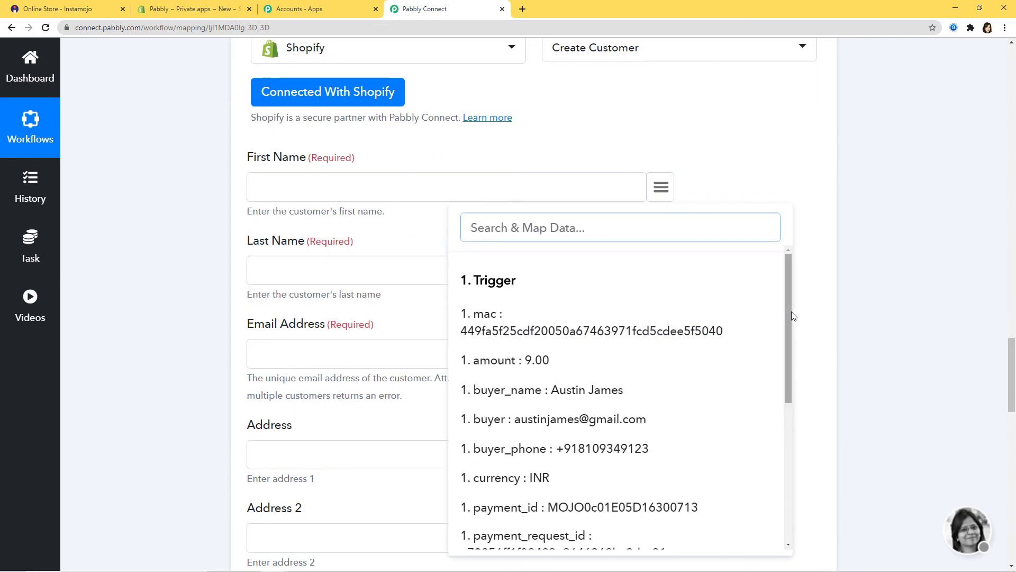
pyautogui.moveTo(792, 316); pyautogui.dragTo(771, 485)
pyautogui.click(564, 498)
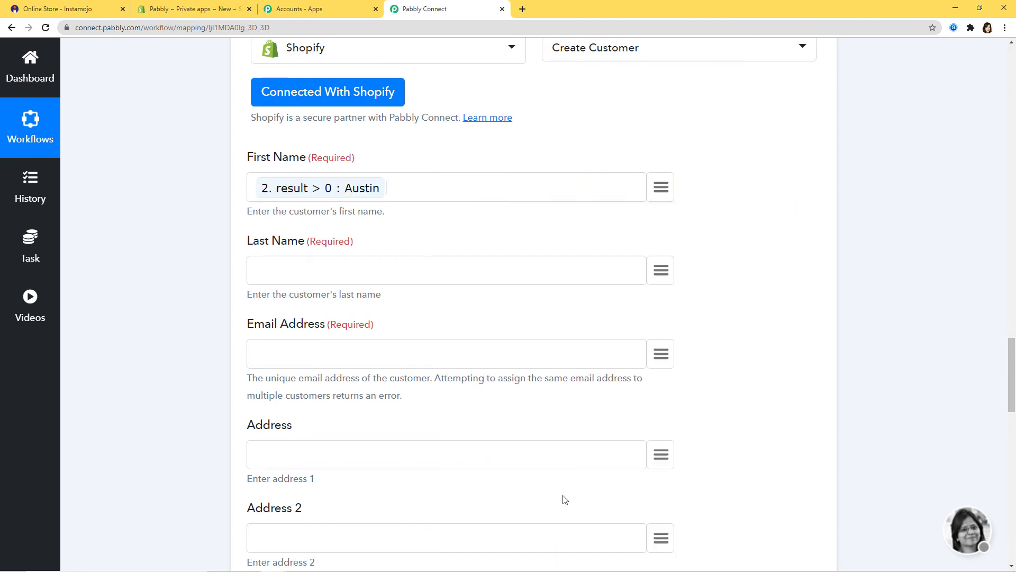
pyautogui.click(661, 272)
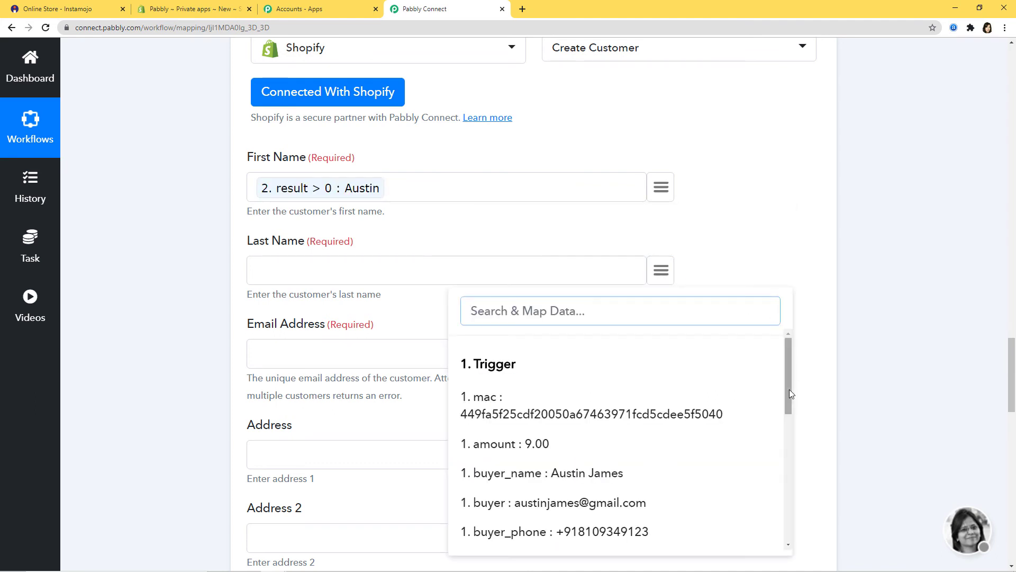
pyautogui.moveTo(791, 394); pyautogui.dragTo(753, 533)
pyautogui.click(612, 538)
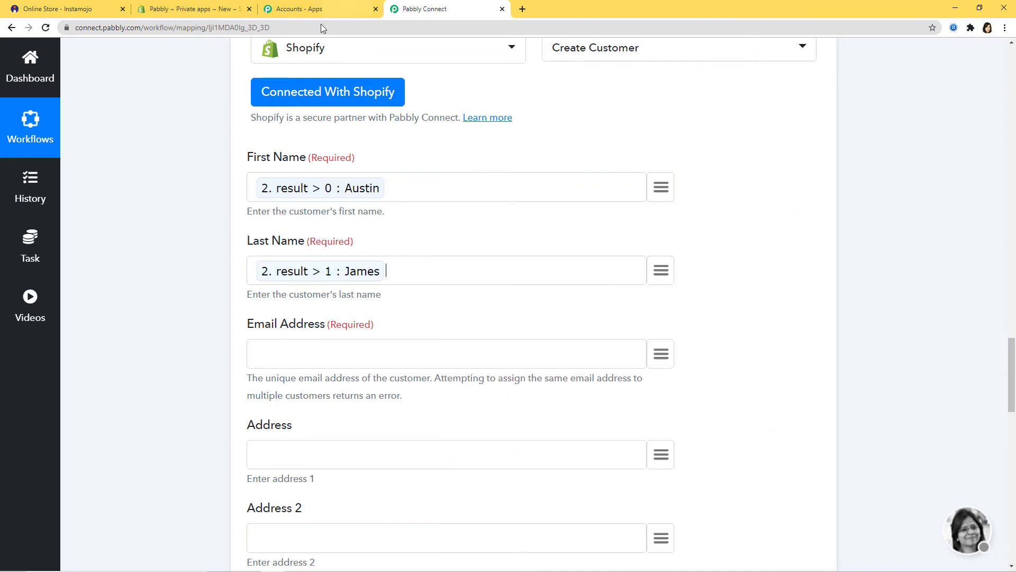
pyautogui.click(660, 354)
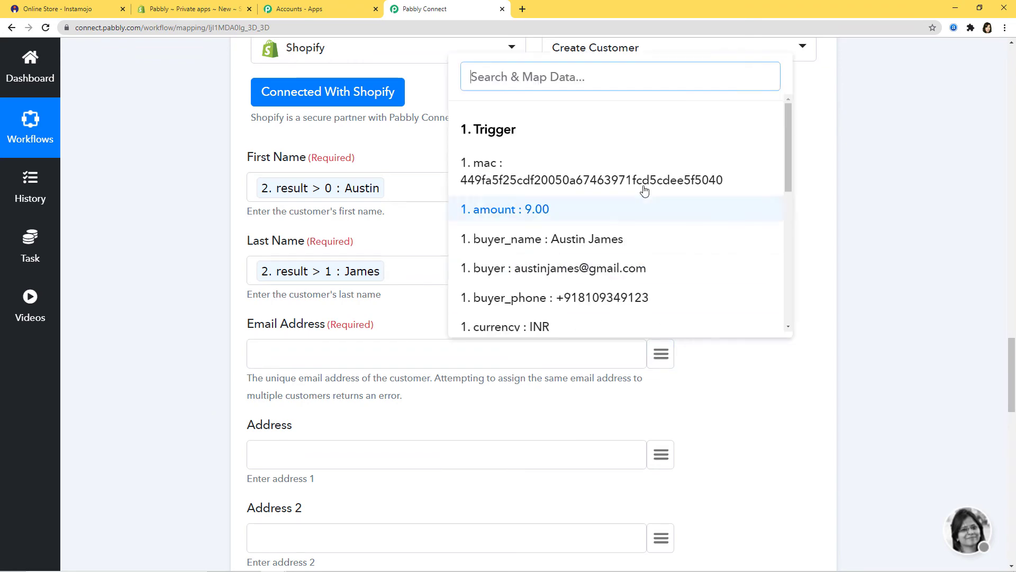
pyautogui.click(584, 269)
pyautogui.scroll(-9, 789, 285)
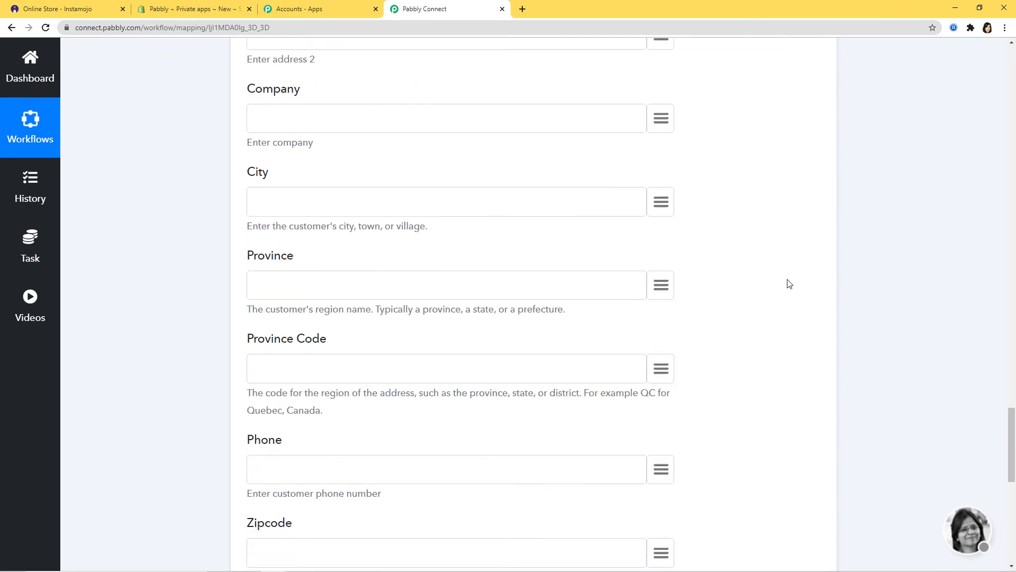
pyautogui.scroll(-5, 787, 284)
# Map buyer_phone into Phone and begin the Note 'New Payment Successful in'.
pyautogui.click(661, 233)
pyautogui.write('p')
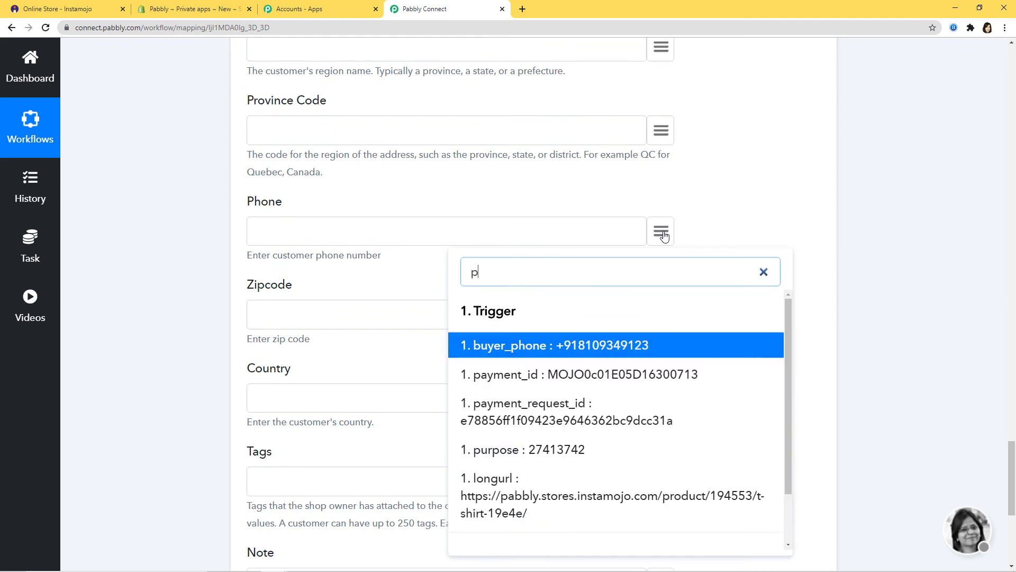
pyautogui.write('h')
pyautogui.click(604, 345)
pyautogui.scroll(-4, 761, 259)
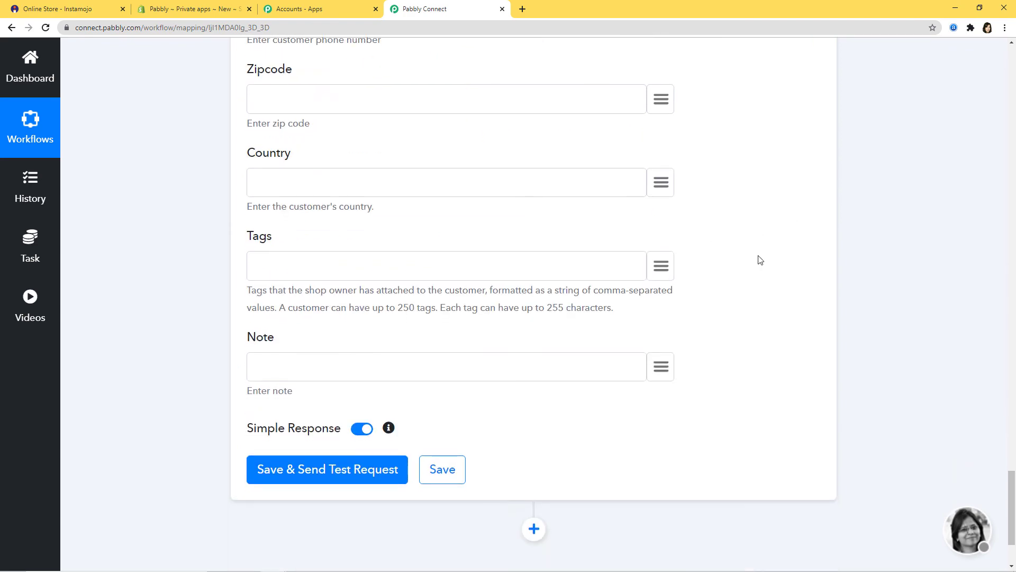
pyautogui.scroll(-2, 761, 260)
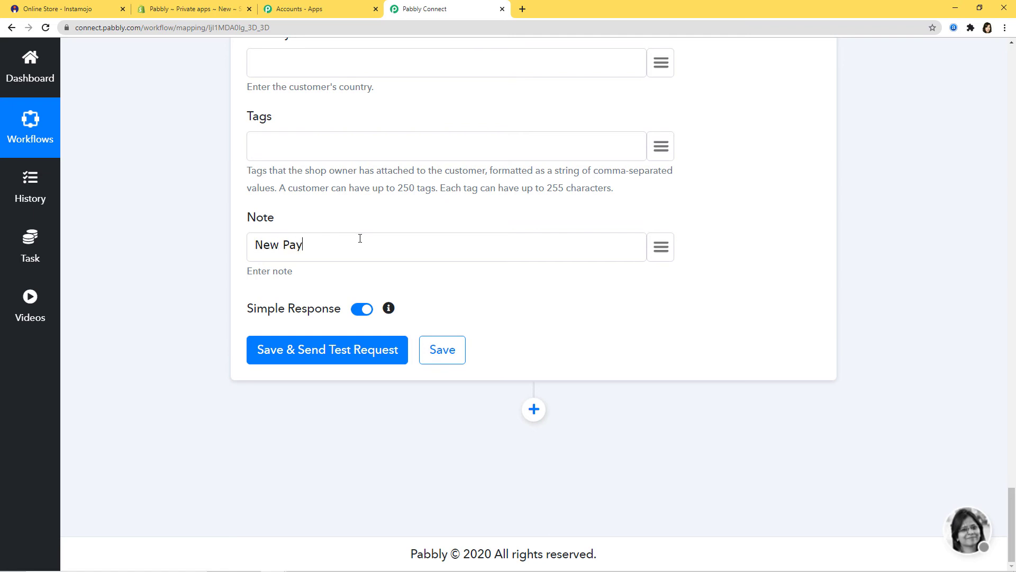
pyautogui.write('ment')
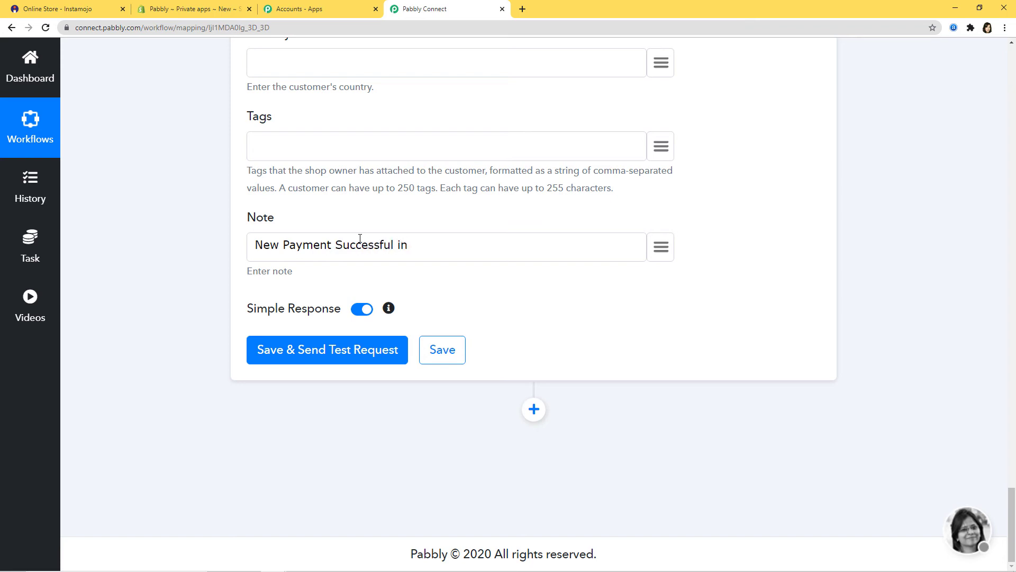
# Complete the Note as 'New Payment Successful in Instamojo' and send a test request to Shopify.
pyautogui.write('Successful in Instamojo')
pyautogui.scroll(2, 952, 271)
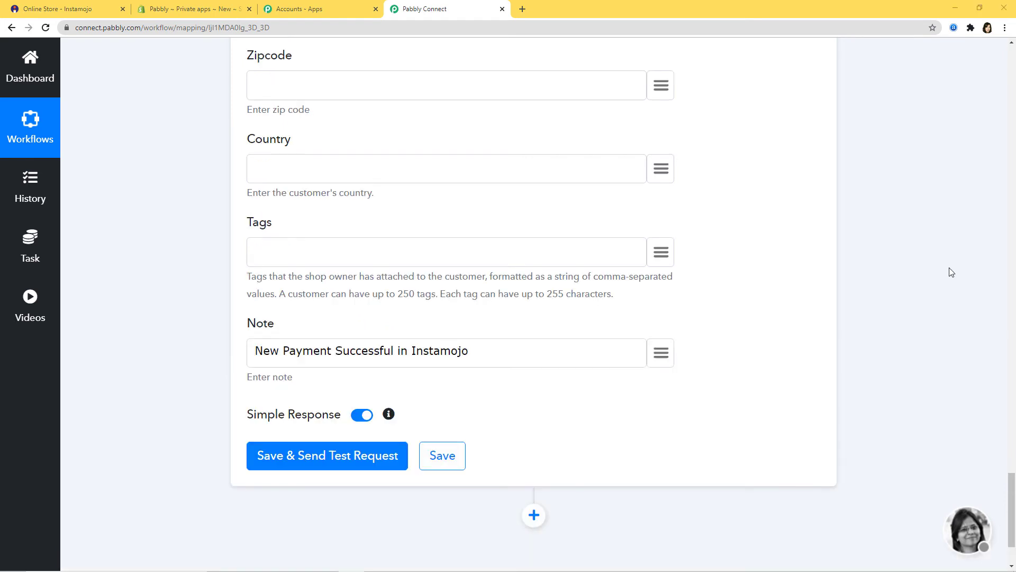
pyautogui.click(338, 462)
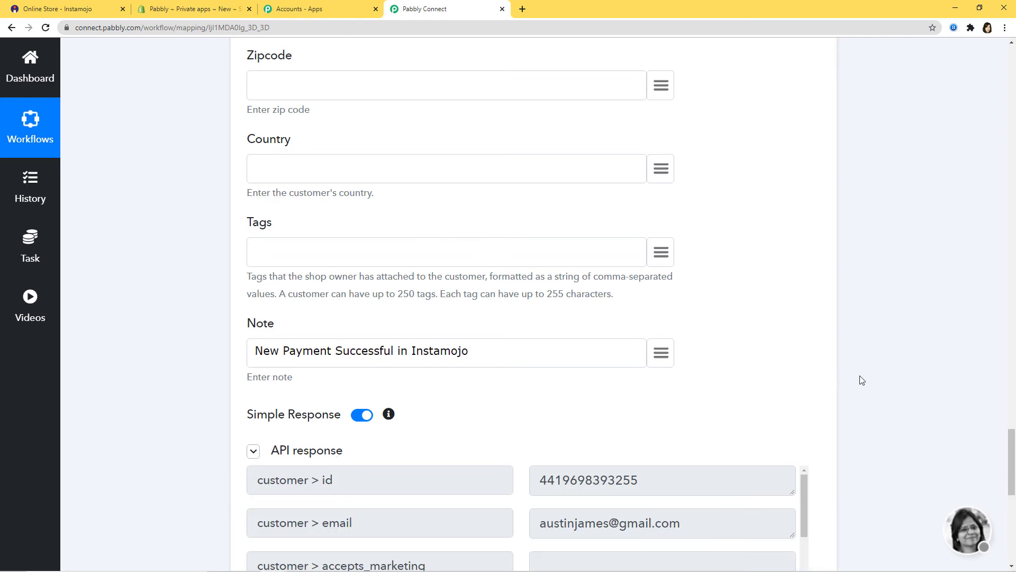
# Save the Shopify Create Customer step and dismiss the API Data Saved confirmation.
pyautogui.scroll(-3, 860, 379)
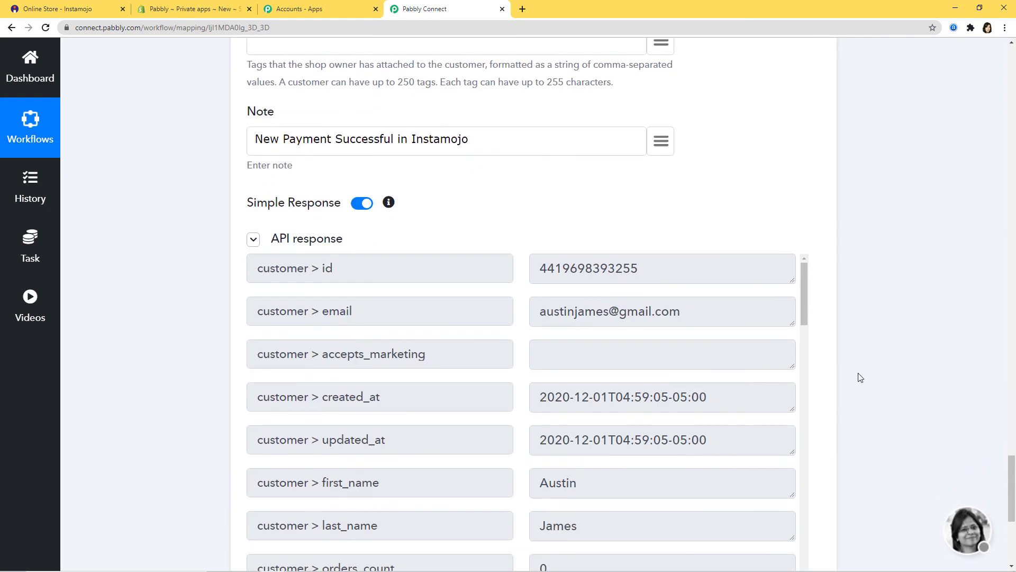
pyautogui.scroll(-5, 861, 383)
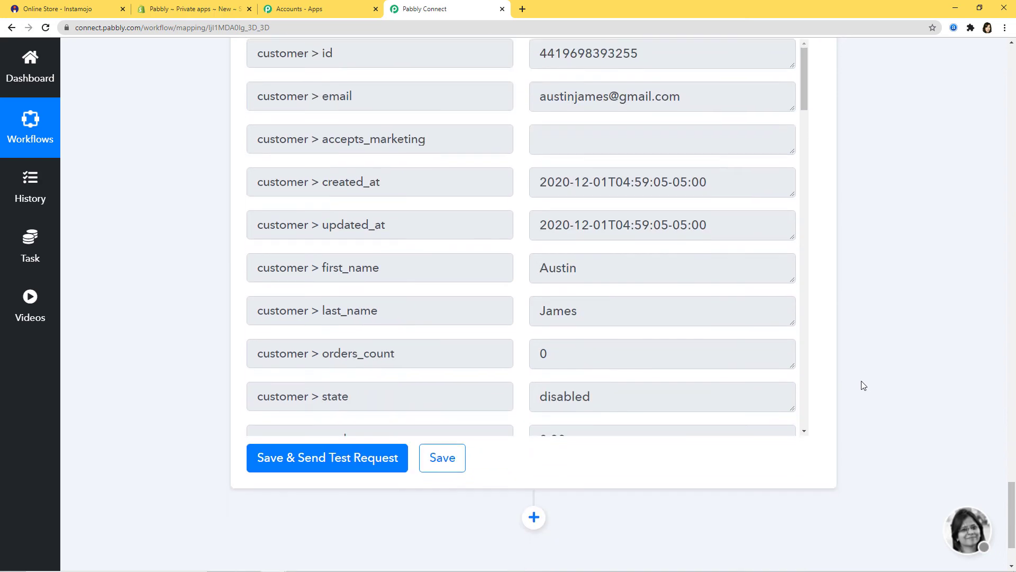
pyautogui.click(440, 365)
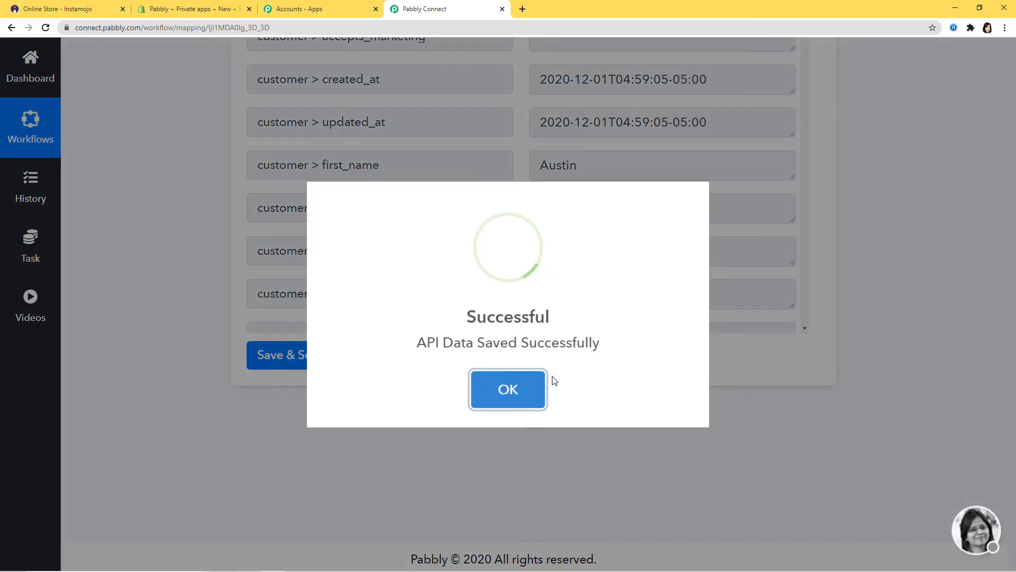
pyautogui.click(542, 383)
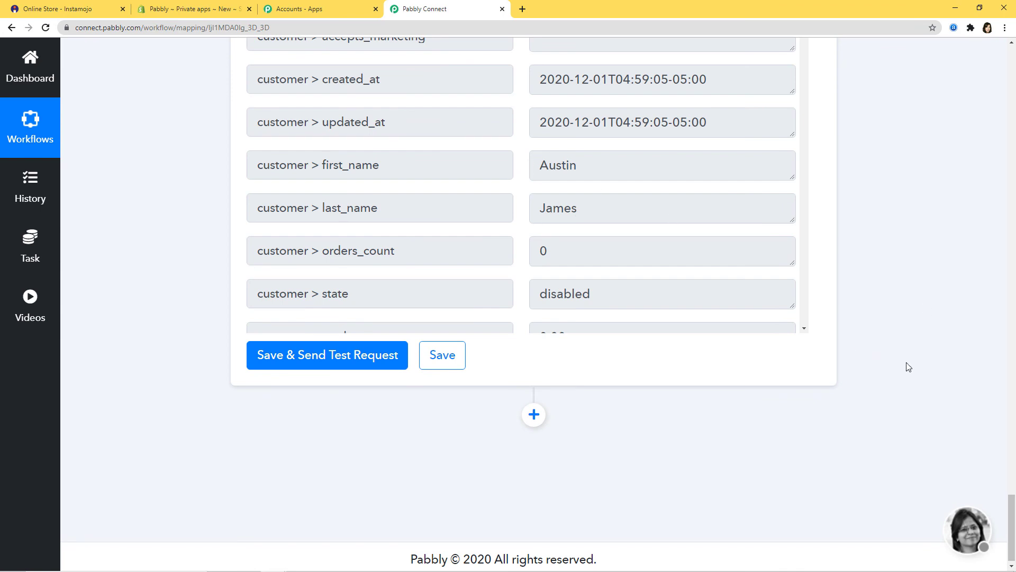
# Open the newest customer in Shopify's Customers list to verify the Instamojo note.
pyautogui.click(196, 11)
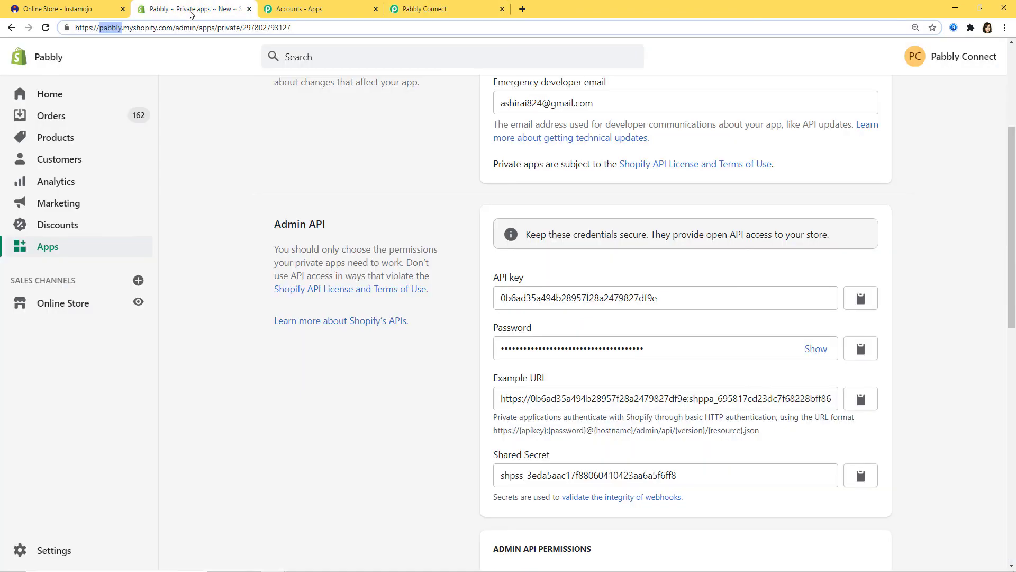
pyautogui.click(67, 164)
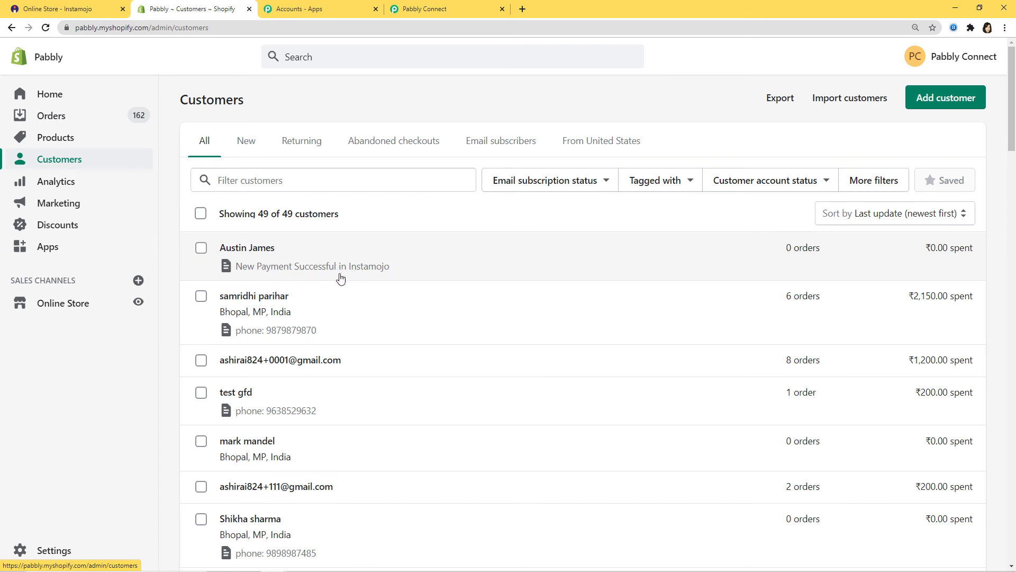
pyautogui.click(250, 251)
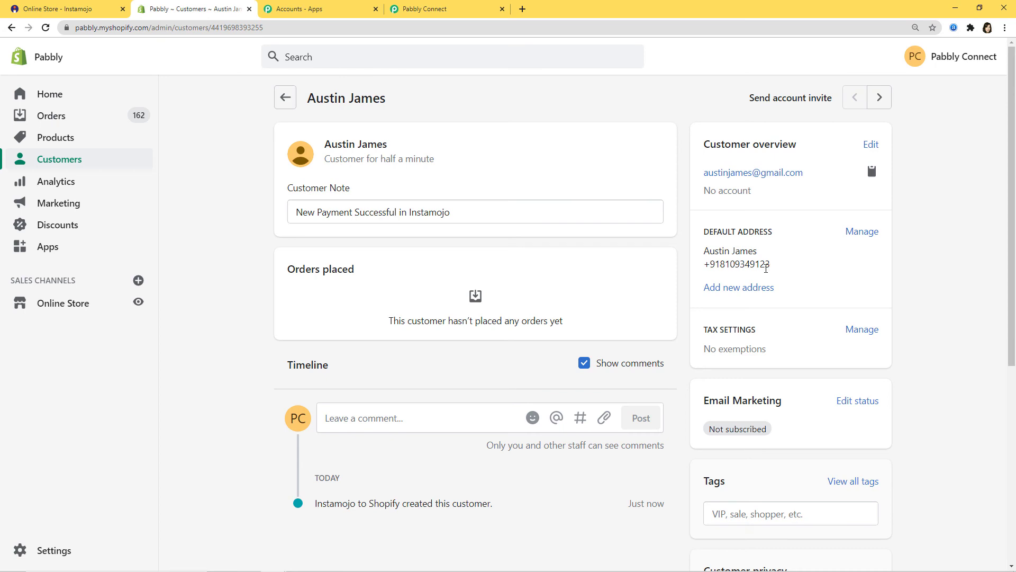
# Add one T Shirt to the Instamojo cart and check out as a guest.
pyautogui.click(101, 13)
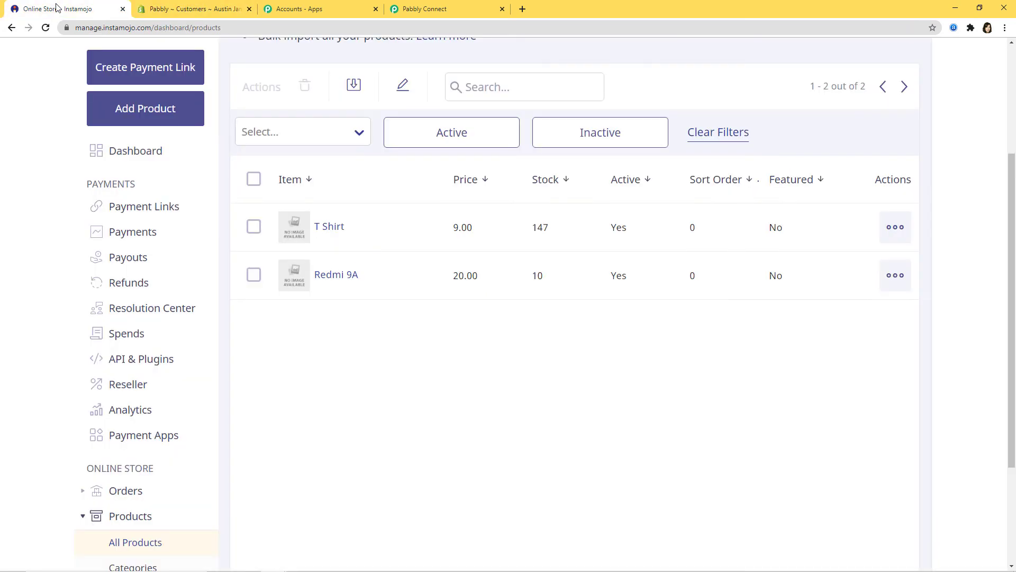
pyautogui.click(325, 228)
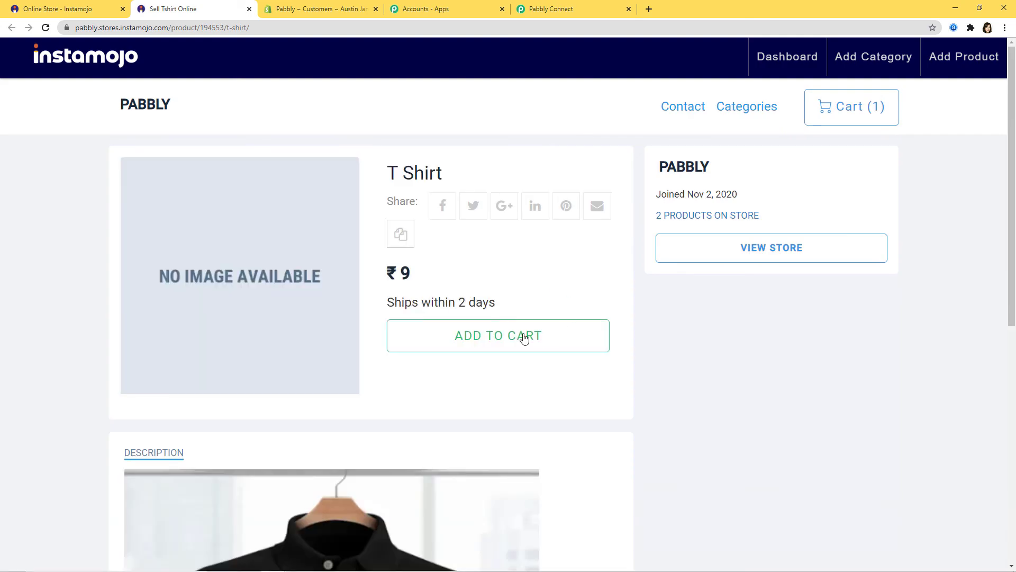
pyautogui.click(524, 337)
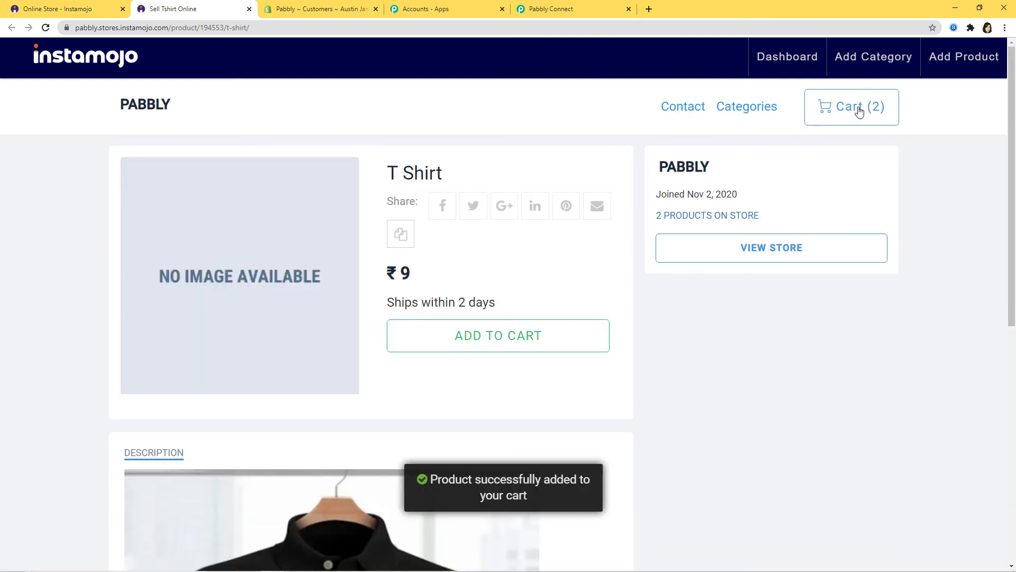
pyautogui.click(857, 108)
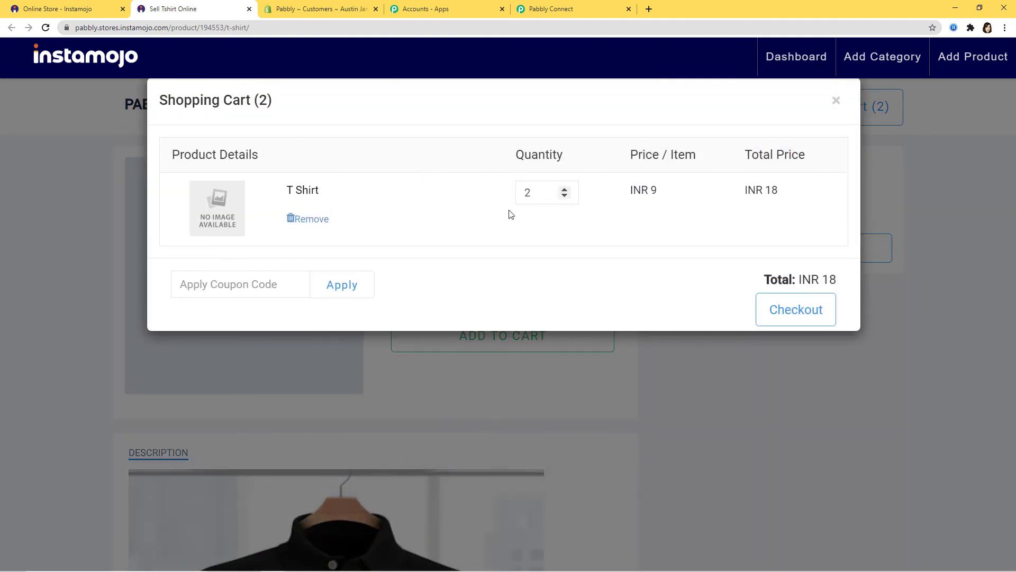
pyautogui.click(564, 196)
pyautogui.click(768, 318)
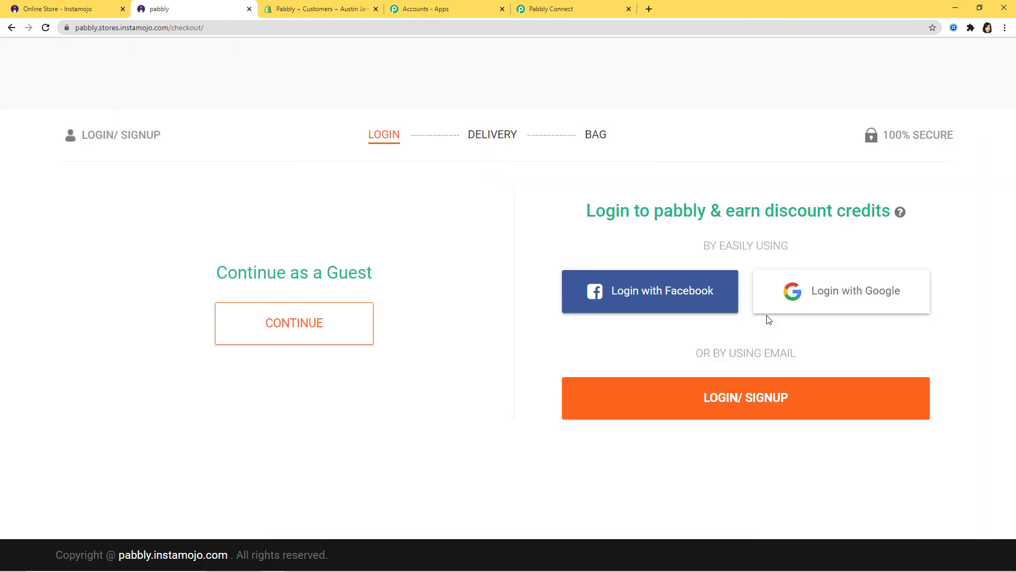
pyautogui.click(317, 324)
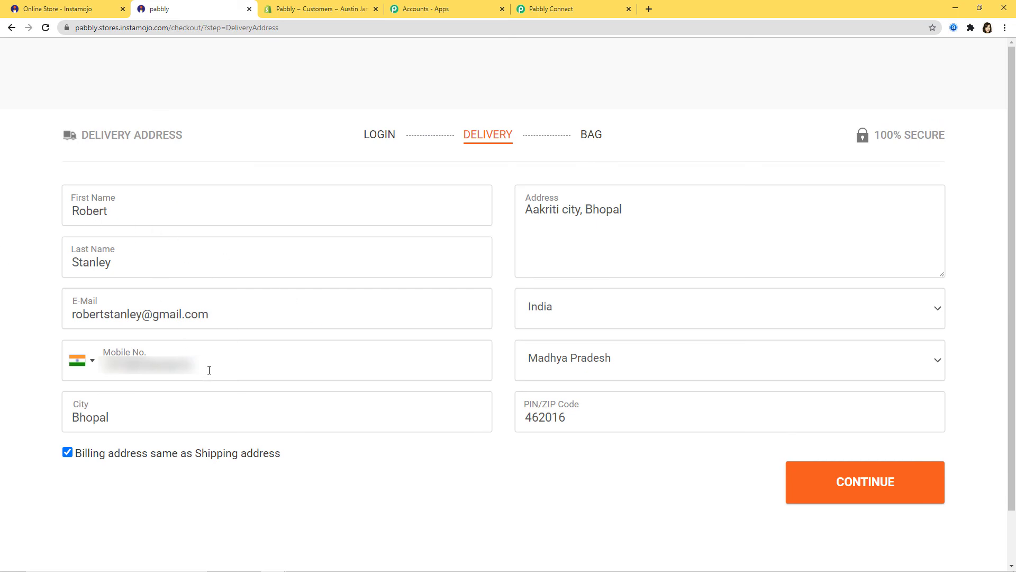
# Replace the mobile number with the buyer's phone number, continue, and pay for the order.
pyautogui.moveTo(209, 370); pyautogui.dragTo(96, 369)
pyautogui.press('BackSpace')
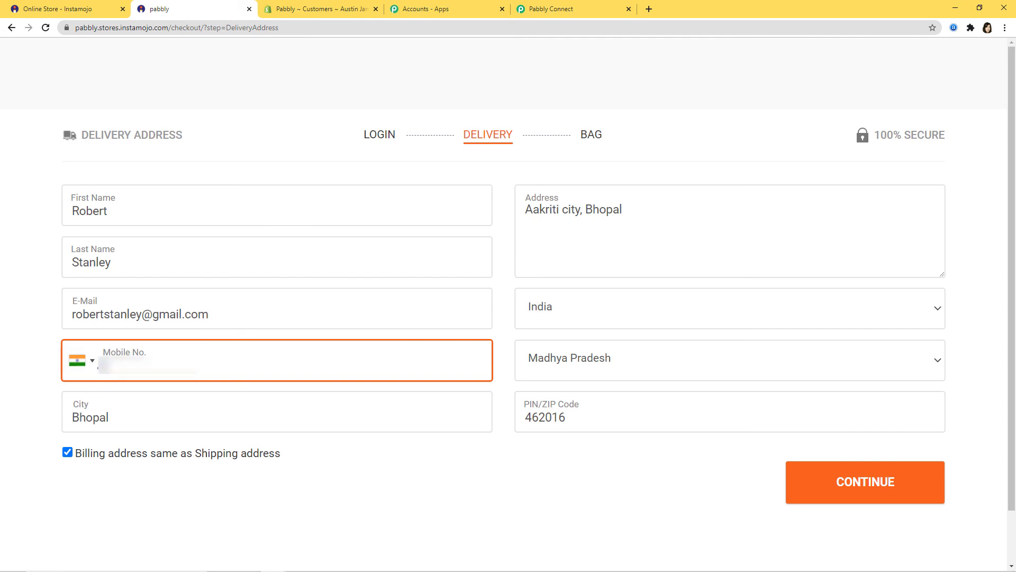
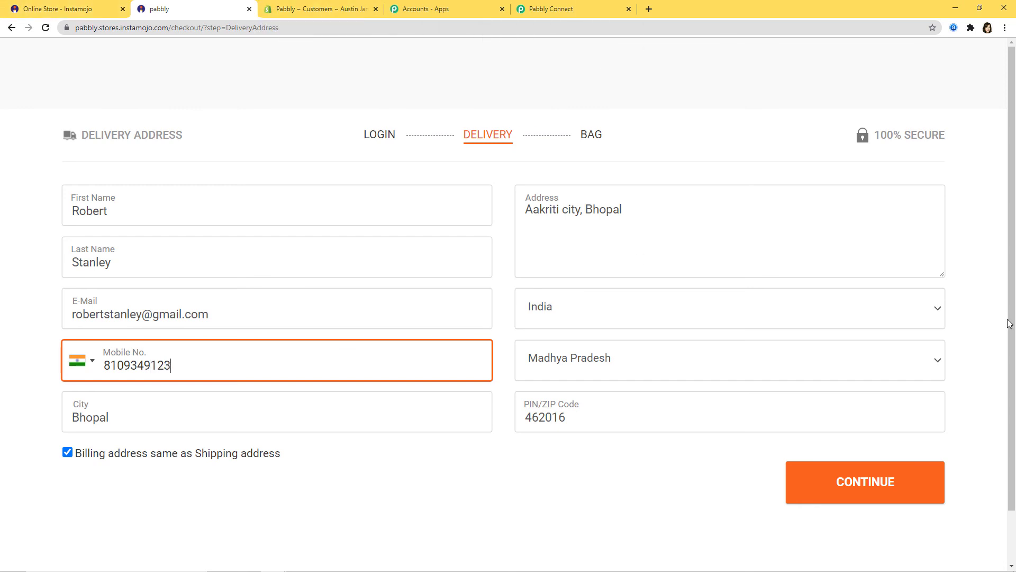
pyautogui.click(859, 498)
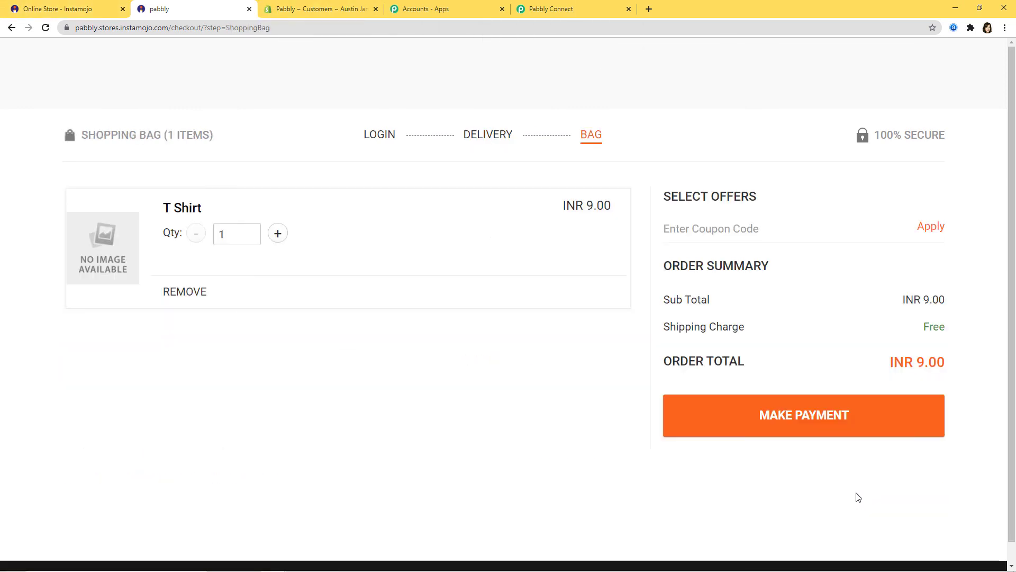
pyautogui.click(776, 424)
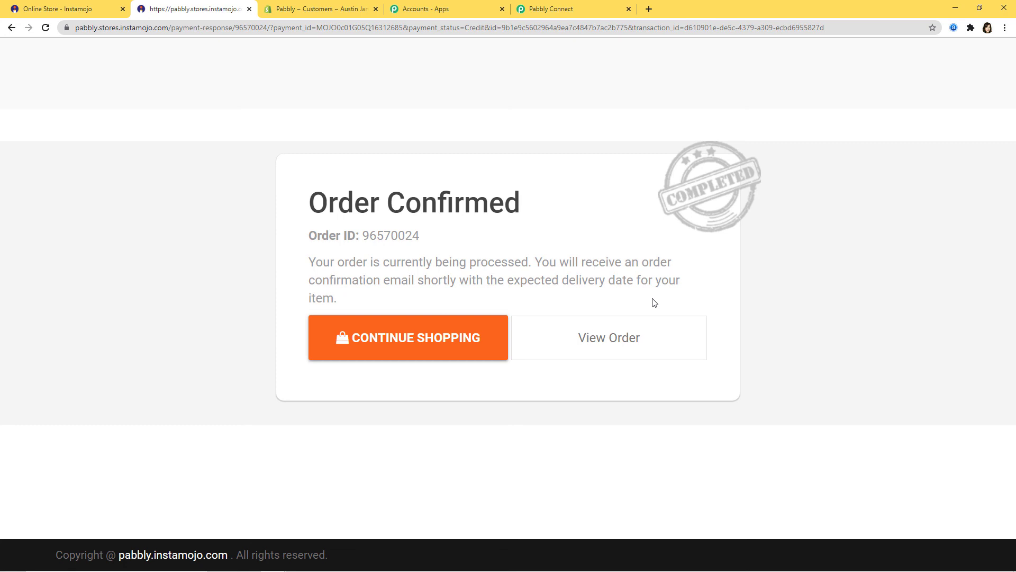
# Check the newly created customer in Shopify's Customers list, then return to the Pabbly workflow.
pyautogui.click(300, 11)
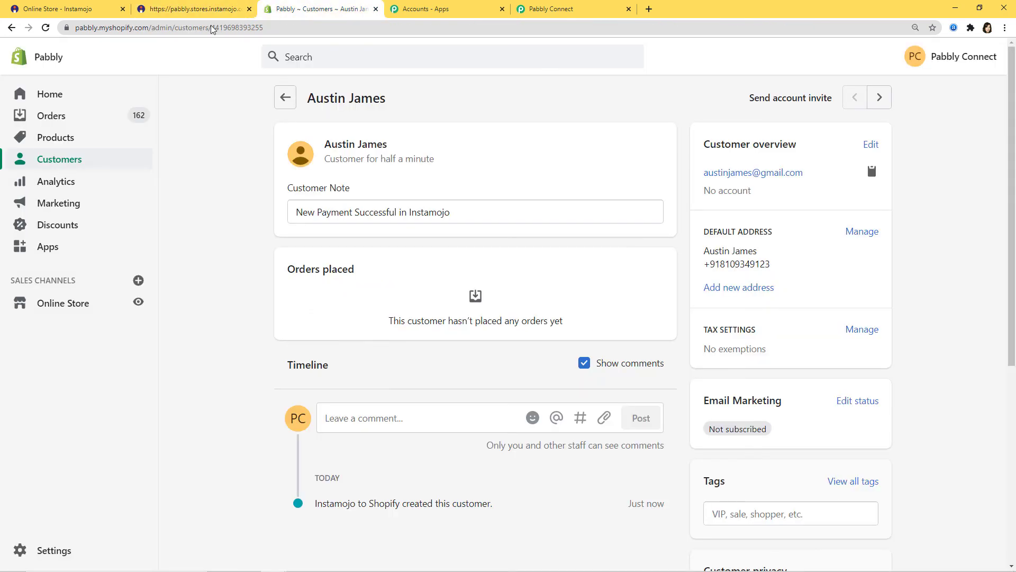
pyautogui.click(46, 165)
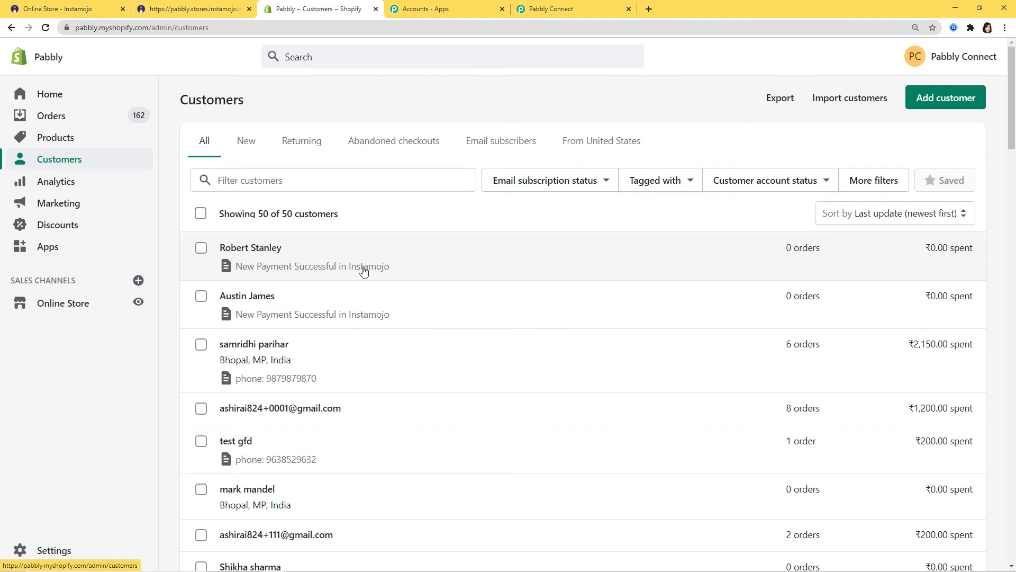
pyautogui.click(251, 249)
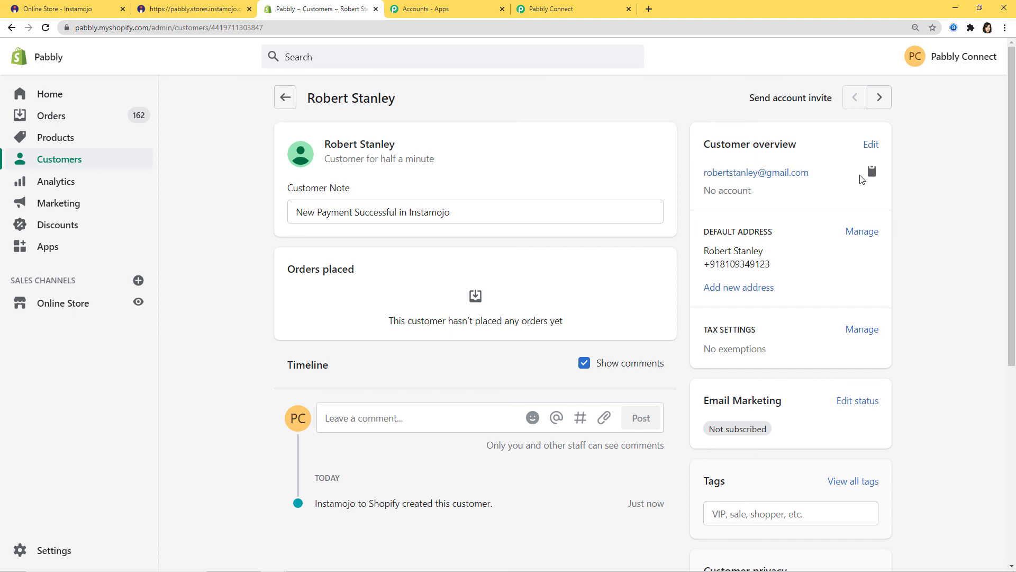
pyautogui.click(567, 13)
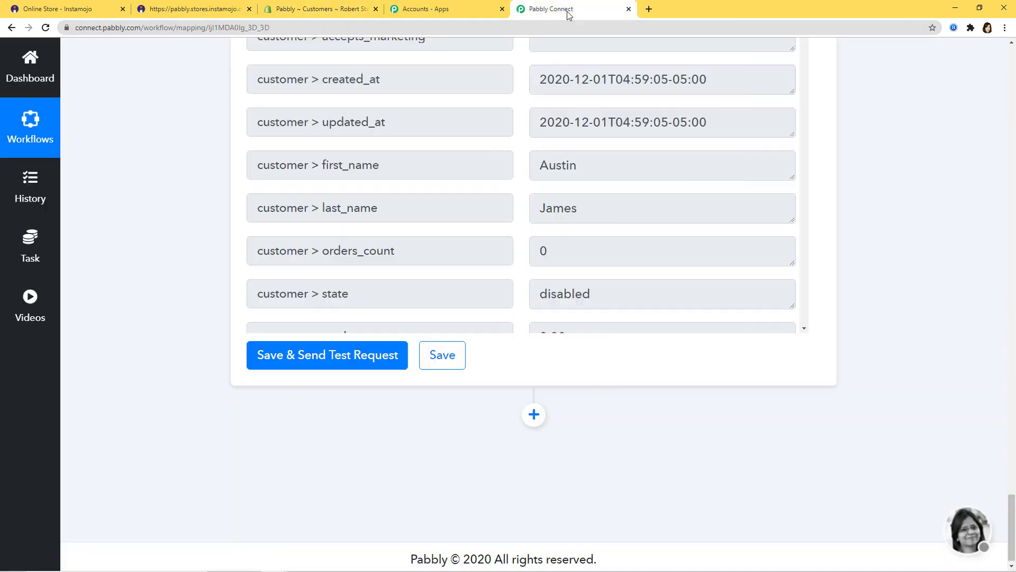
# Collapse the Instamojo New Sale trigger step at the top of the workflow to review the whole chain.
pyautogui.scroll(20, 905, 442)
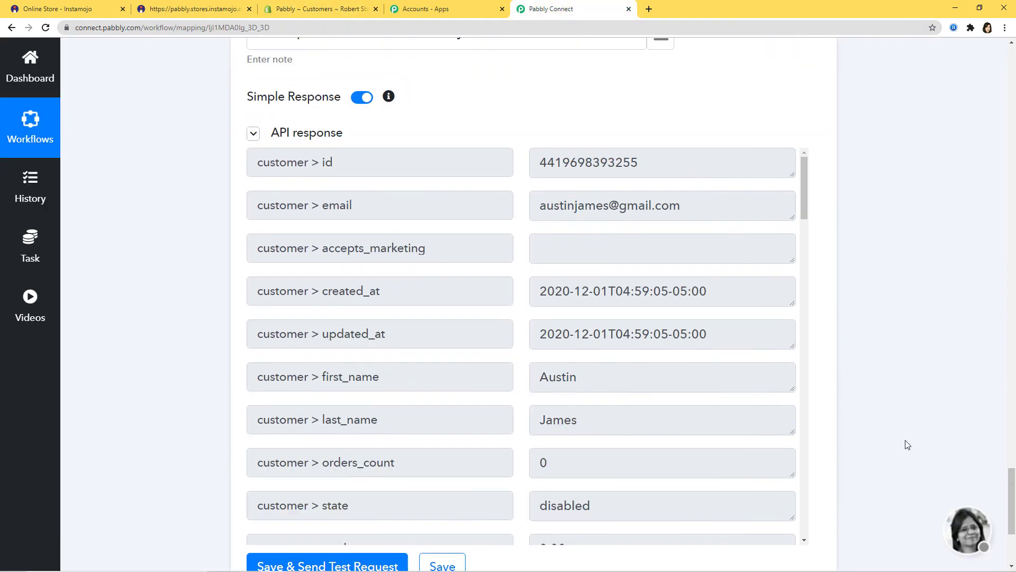
pyautogui.scroll(13, 904, 439)
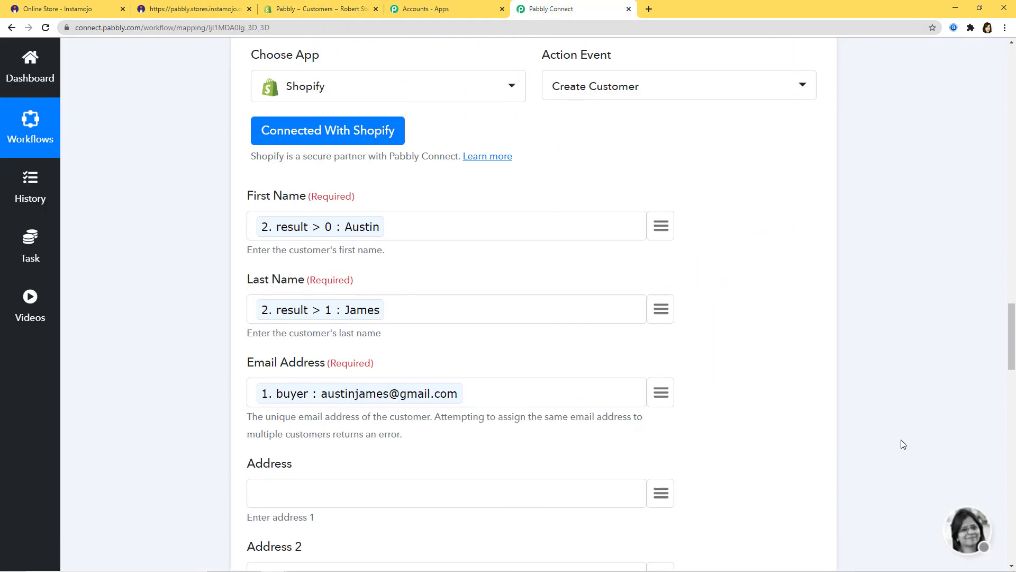
pyautogui.scroll(15, 891, 378)
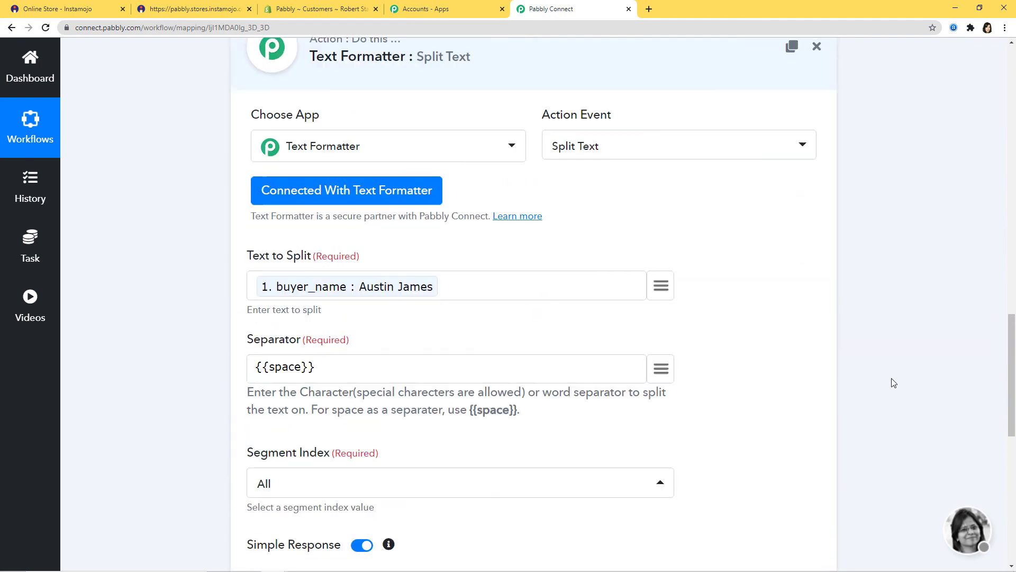
pyautogui.scroll(10, 887, 393)
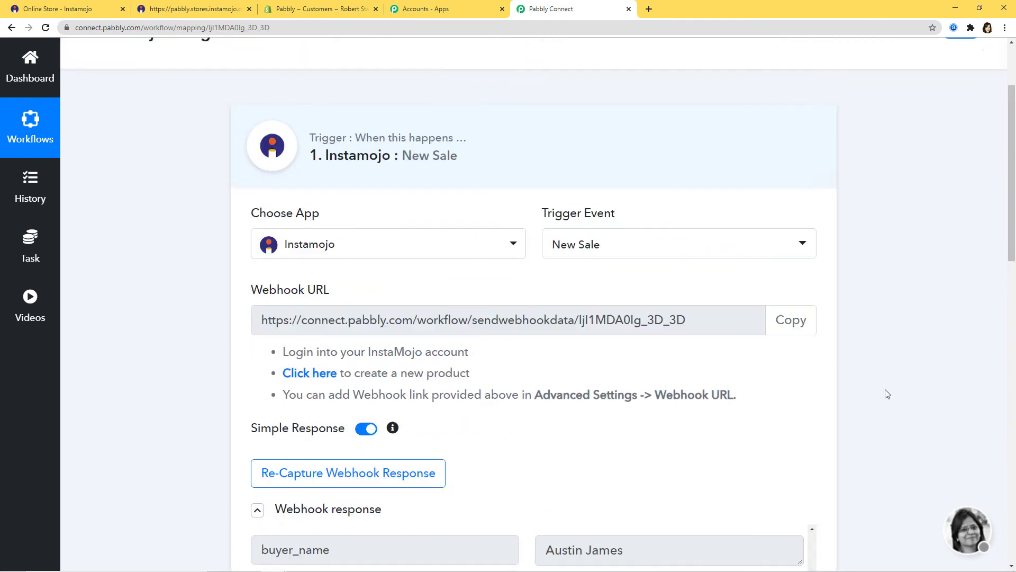
pyautogui.click(751, 286)
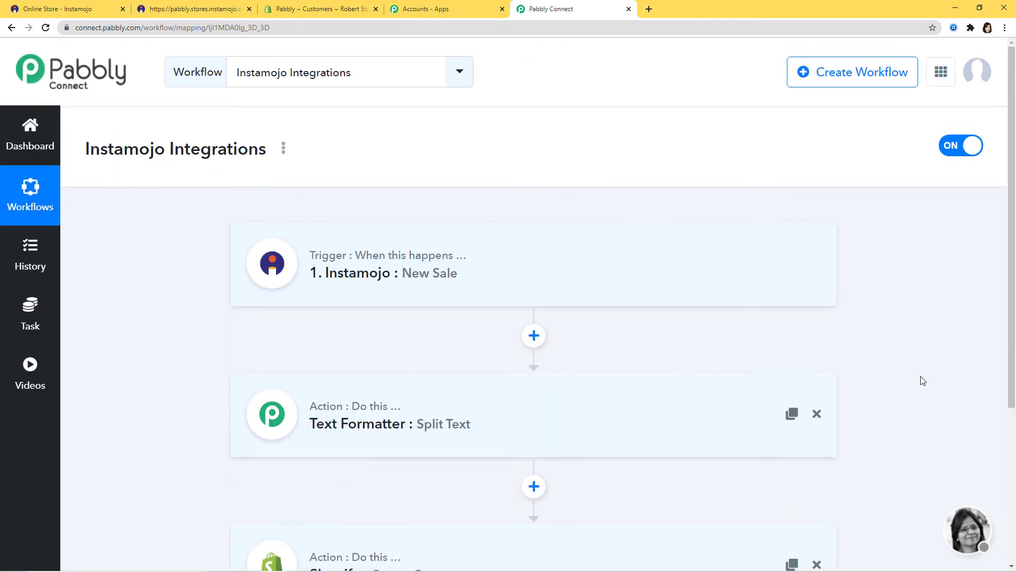
pyautogui.scroll(-1, 922, 380)
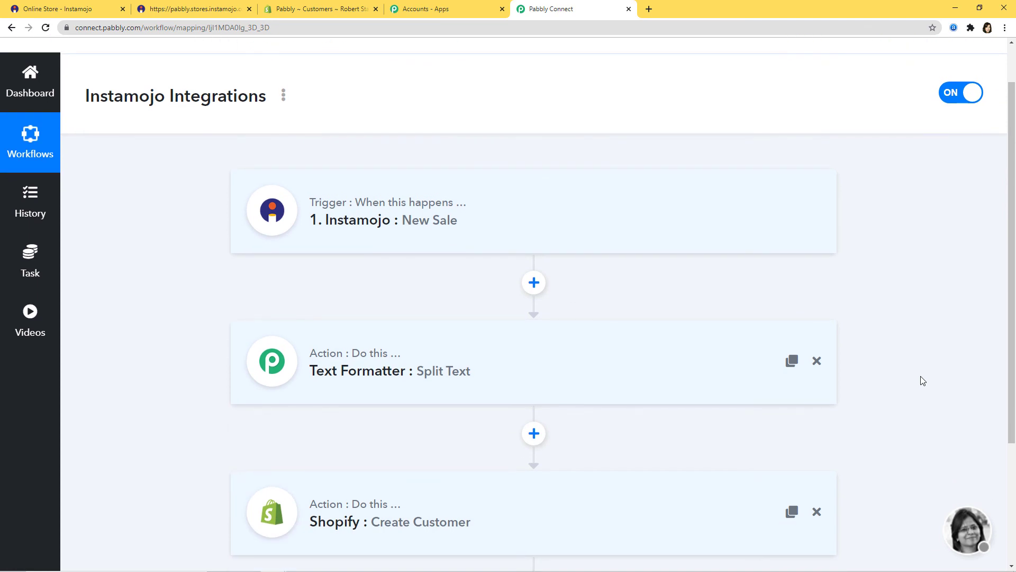